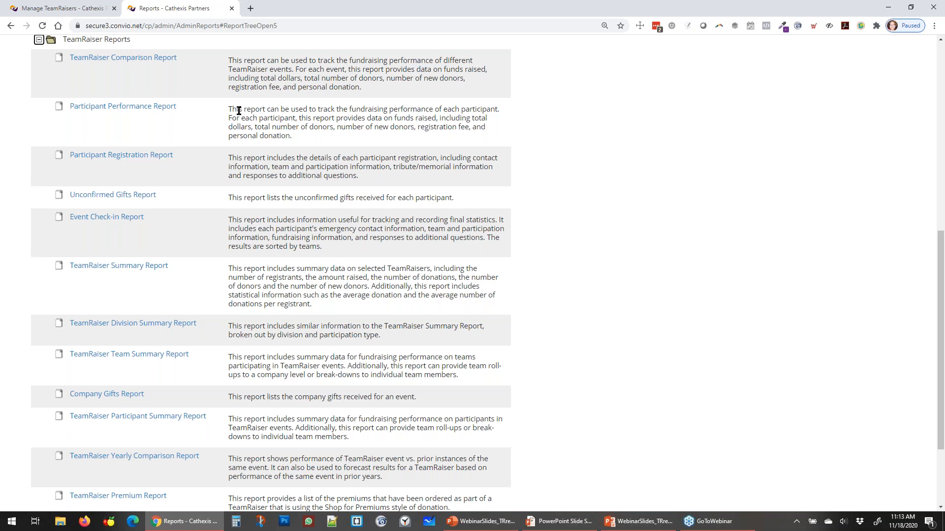
Step: Open the TeamRaiser Comparison Report and limit it to the General security category and the 5K Music Walk type
left_click(139, 62)
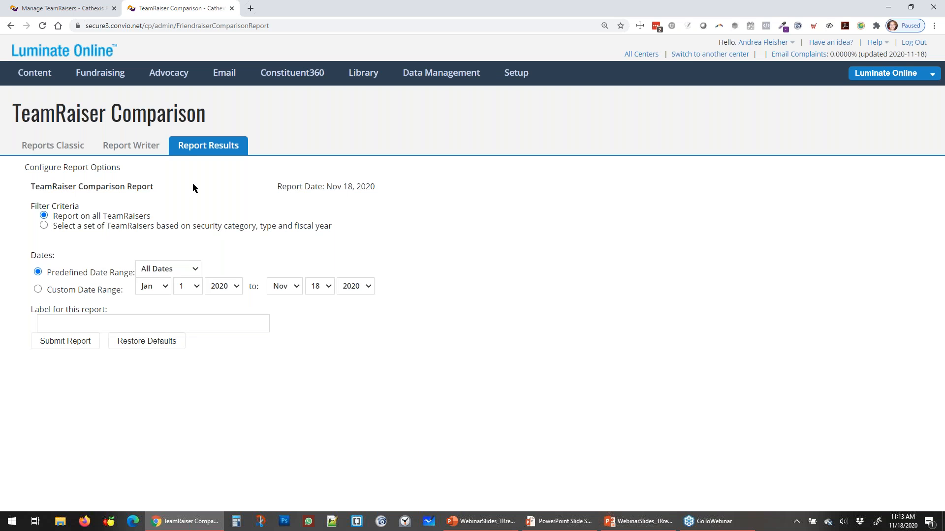
left_click(43, 226)
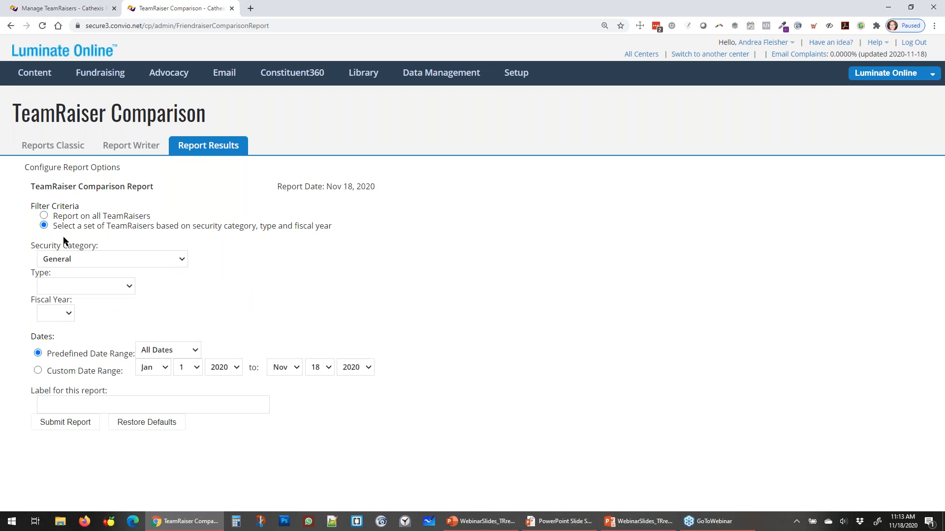
left_click(88, 258)
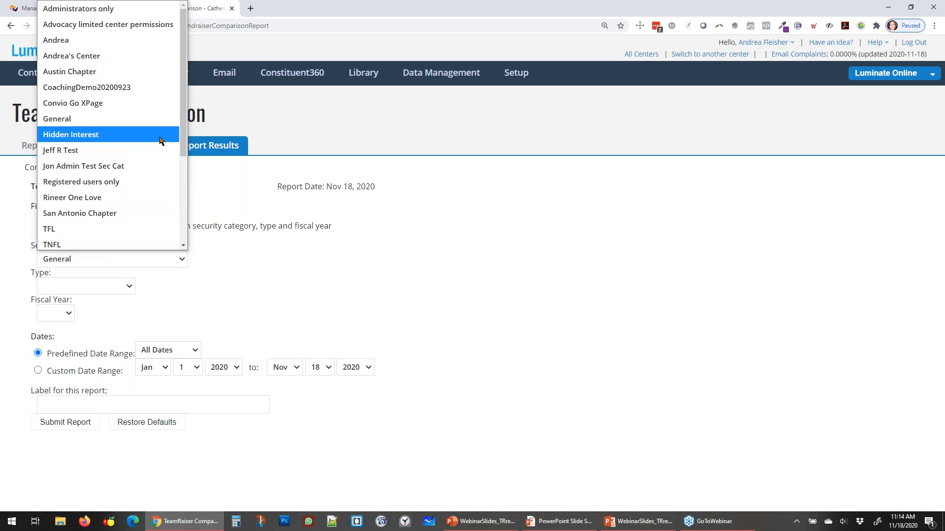
left_click(335, 227)
left_click(98, 286)
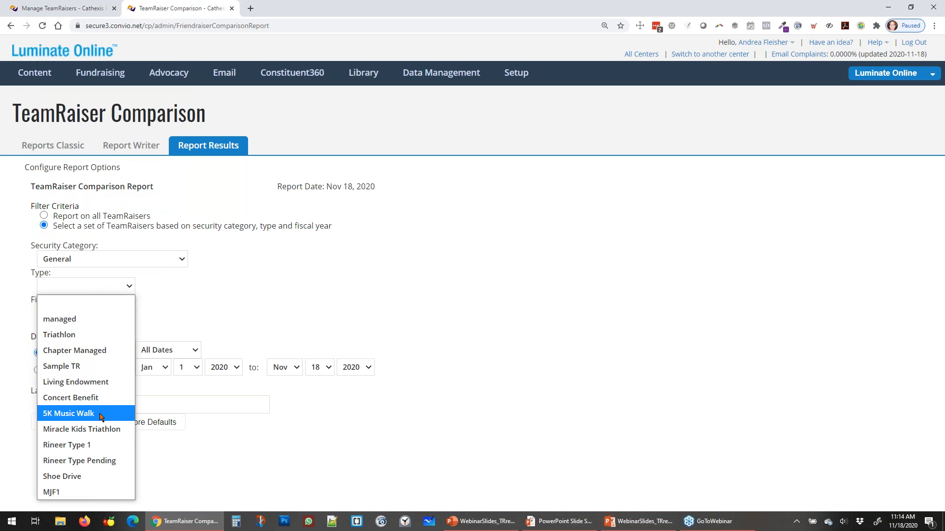
left_click(69, 413)
left_click(266, 287)
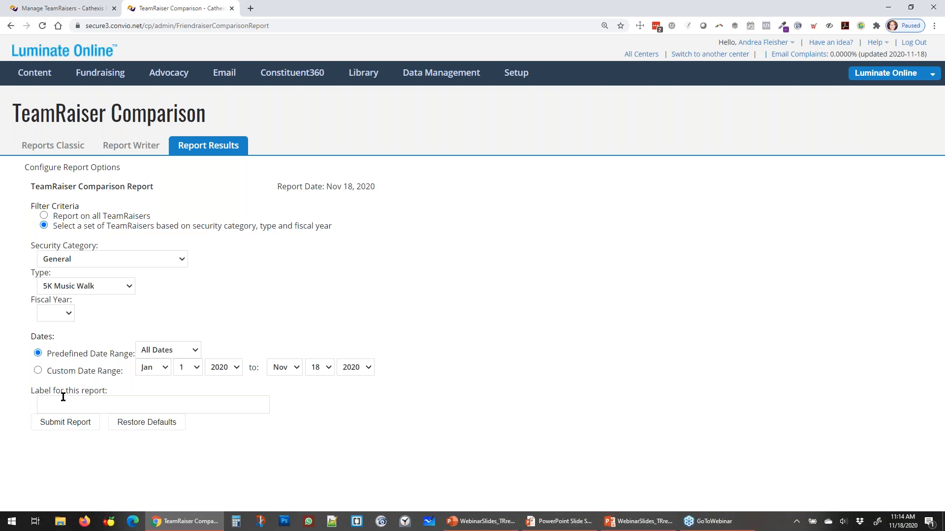
Step: Submit the comparison report without a label and refresh the report results until it has finished running
left_click(94, 405)
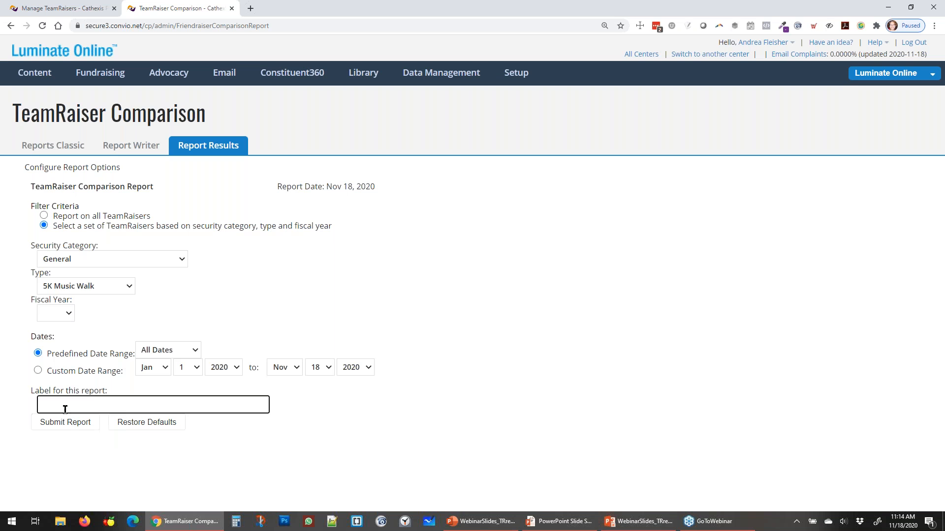
left_click(68, 428)
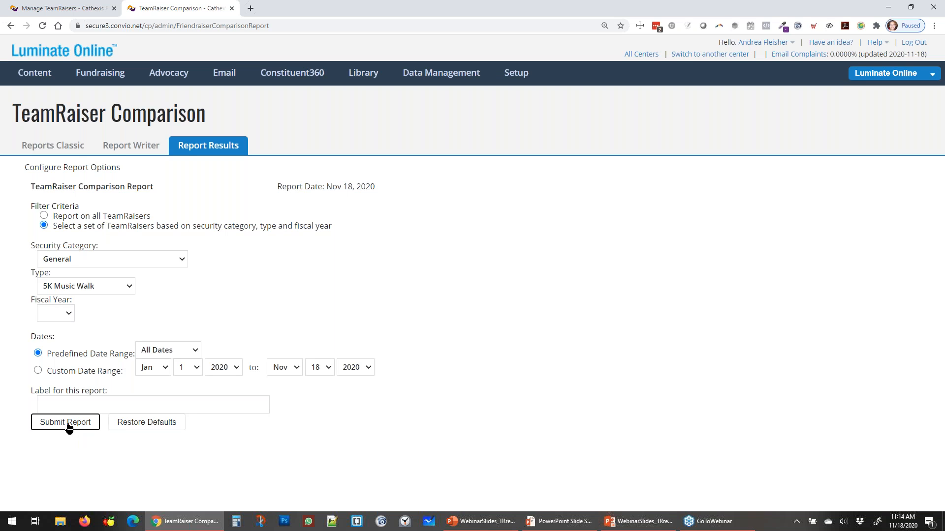
left_click(68, 428)
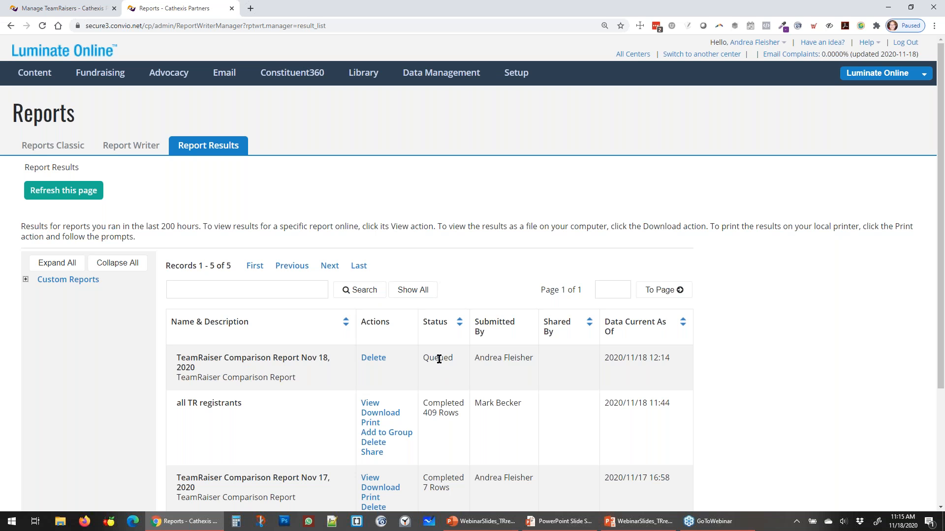
left_click(79, 198)
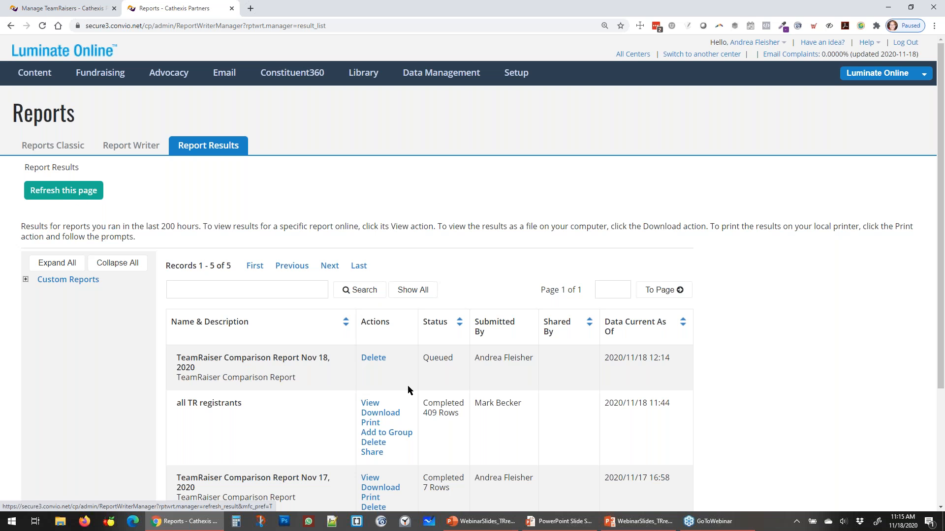
left_click(78, 197)
left_click(78, 195)
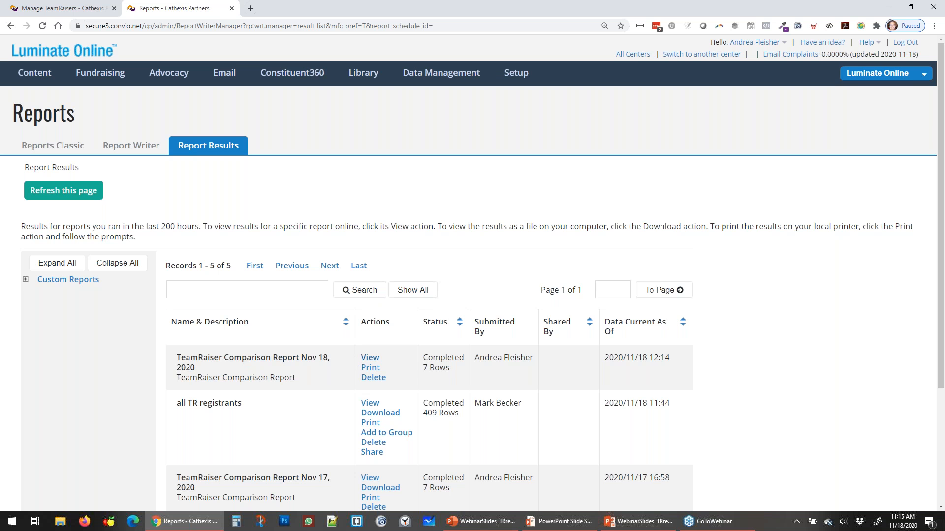
Step: View the completed TeamRaiser Comparison Report and examine its columns from Registration across to General Event Gifts
left_click(369, 360)
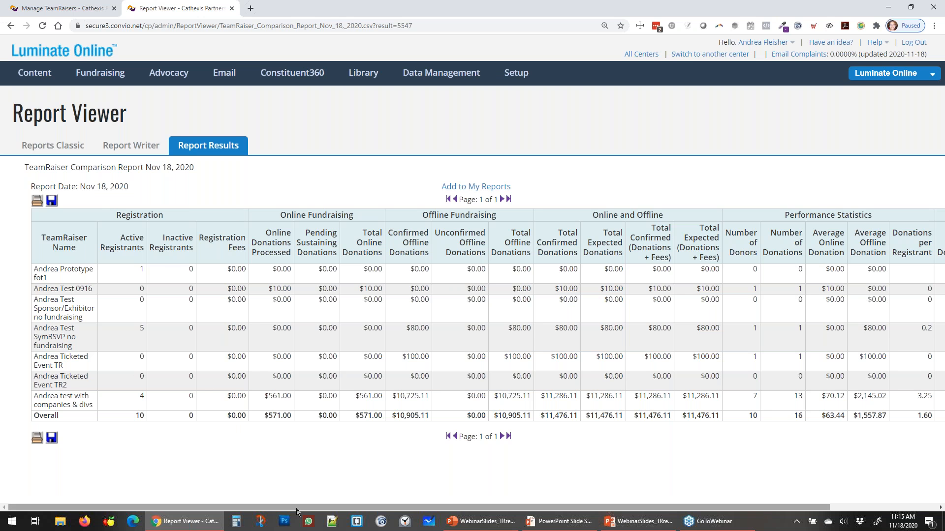
left_click_drag(296, 508, 191, 453)
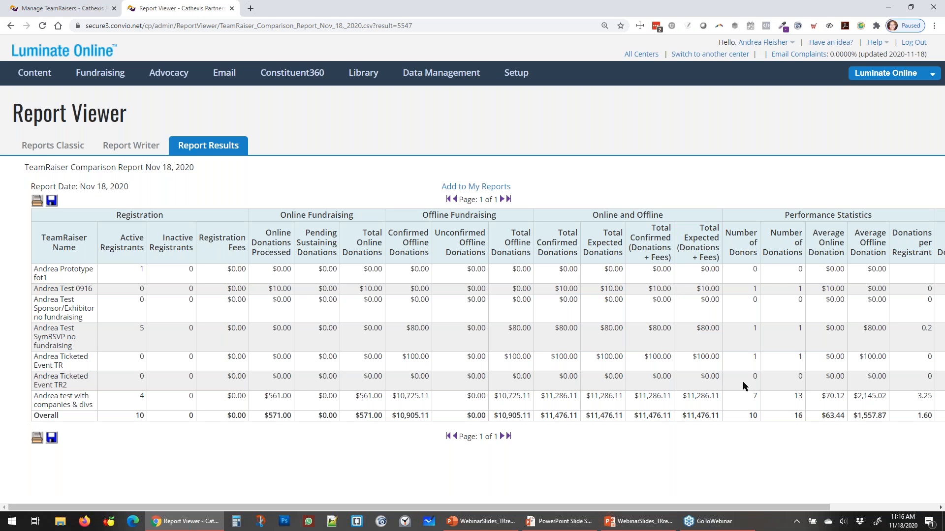
left_click_drag(681, 510, 806, 509)
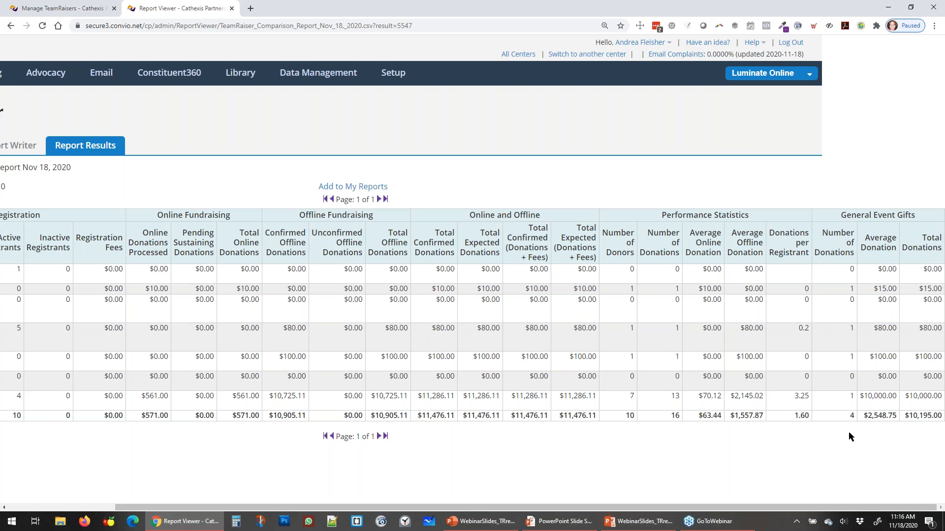
left_click_drag(803, 507, 295, 492)
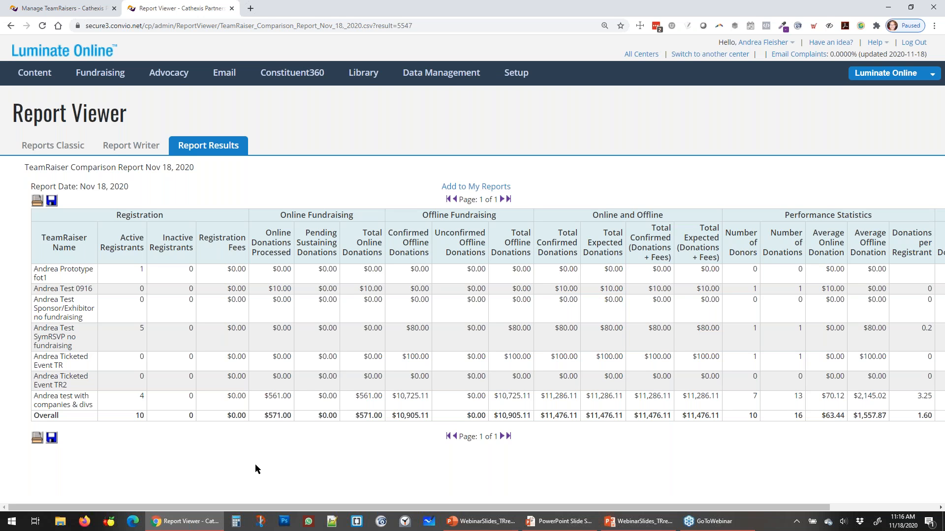
Step: Try to download the comparison report's results as a file and return to the list of report results
left_click(52, 202)
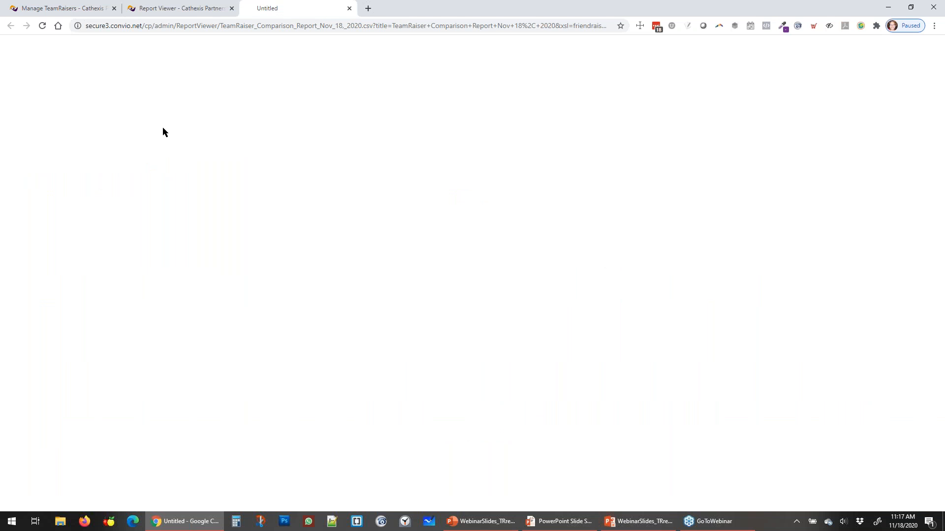
key("Escape")
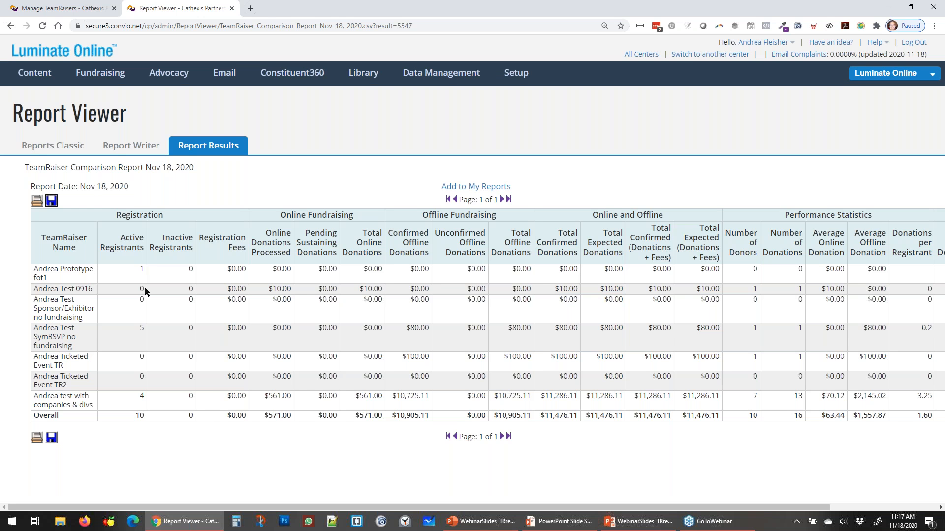
left_click(212, 150)
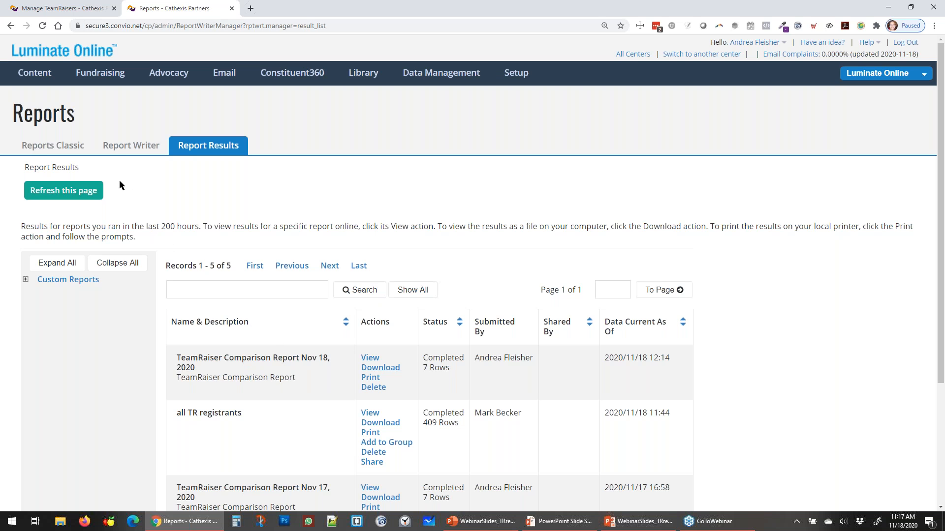
Step: Open the Participant Performance Report from the TeamRaiser Reports in Reports Classic
left_click(62, 150)
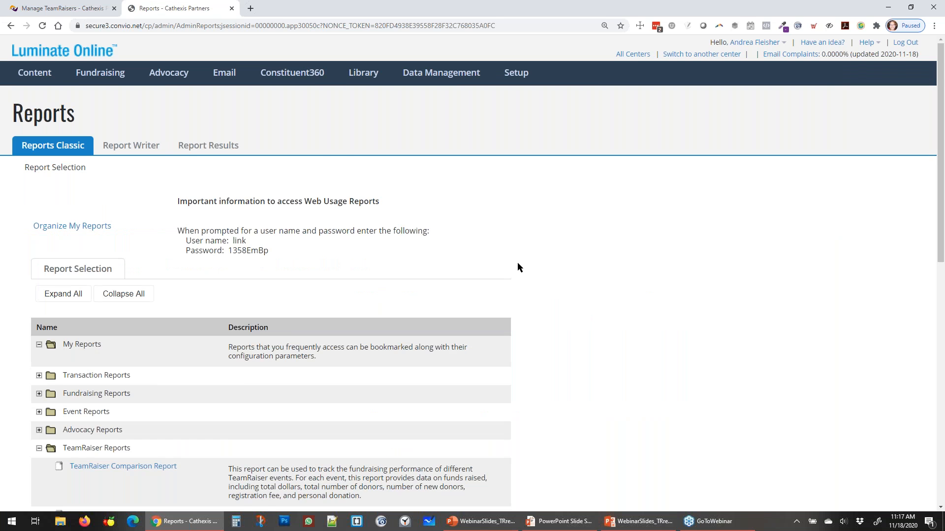
scroll(240, 360, "down", 5)
scroll(240, 361, "down", 2)
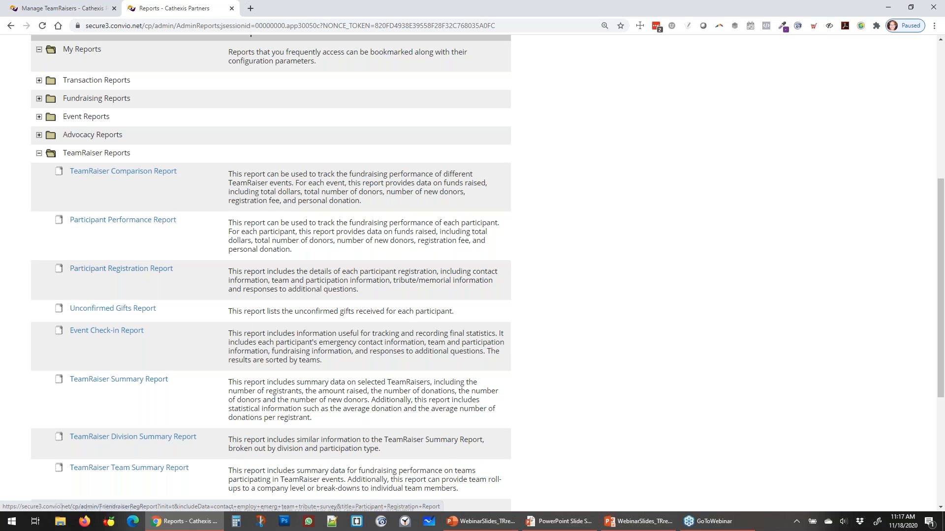
left_click(144, 224)
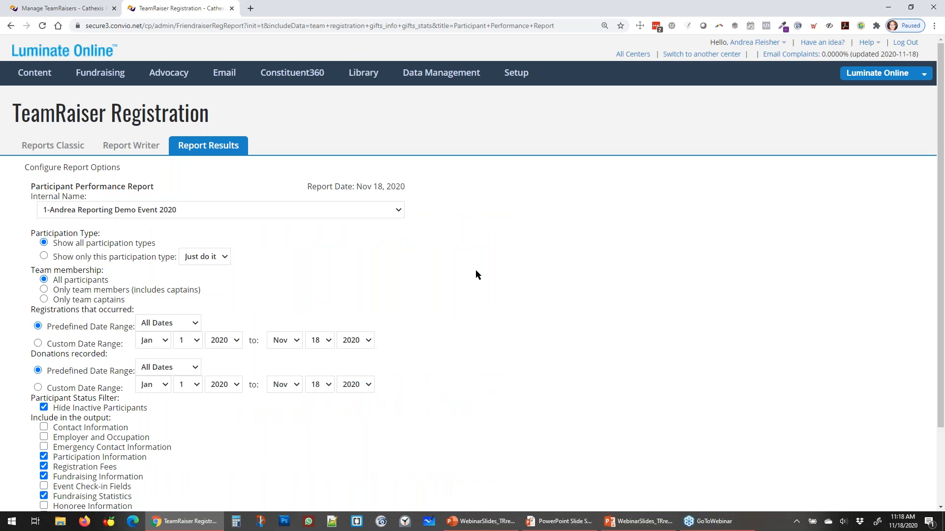
Step: Submit the Participant Performance Report with its default options for the preselected 2020 demo event and refresh the results until it has run
scroll(475, 269, "down", 2)
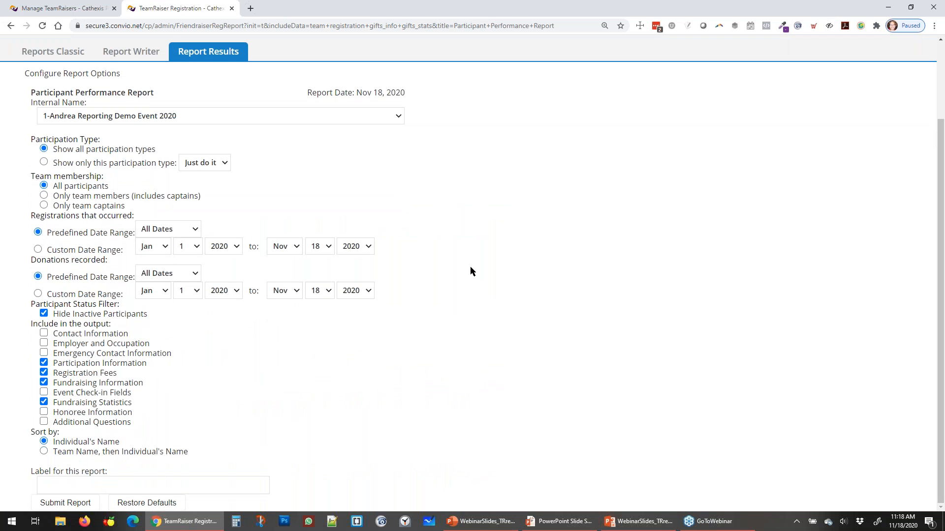
scroll(471, 267, "up", 1)
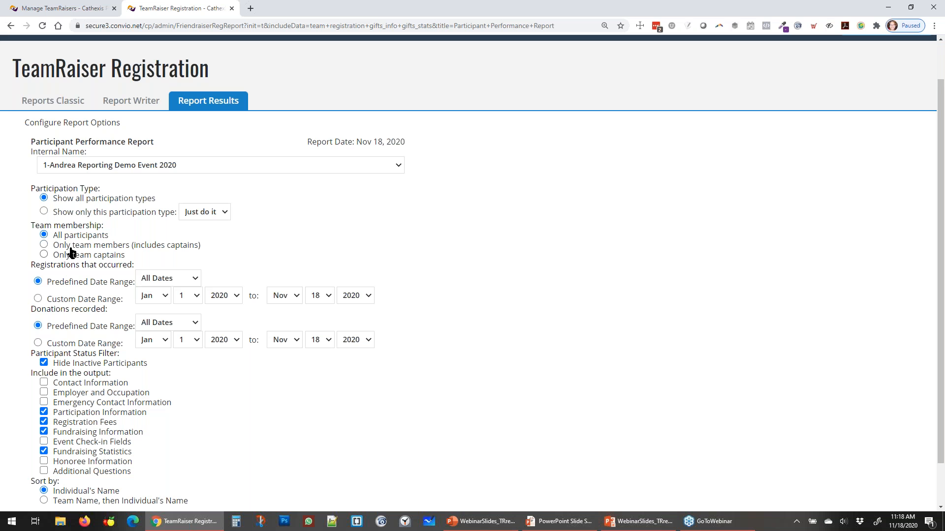
triple_click(90, 226)
left_click(99, 227)
scroll(170, 361, "down", 1)
scroll(170, 361, "down", 1)
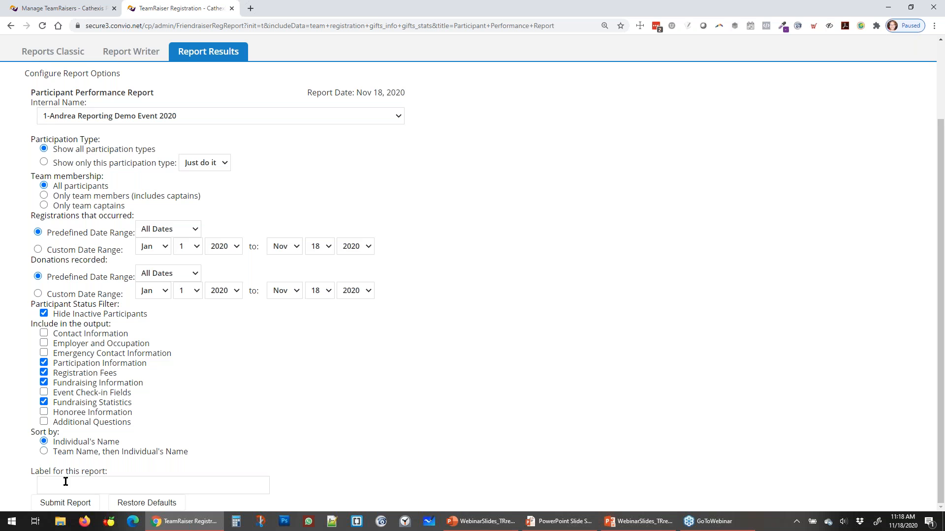
left_click(70, 504)
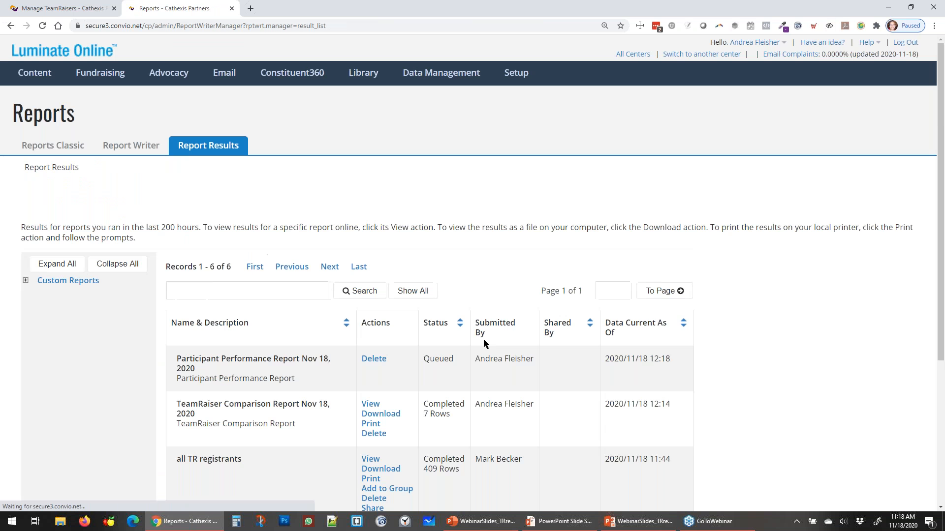
left_click(88, 194)
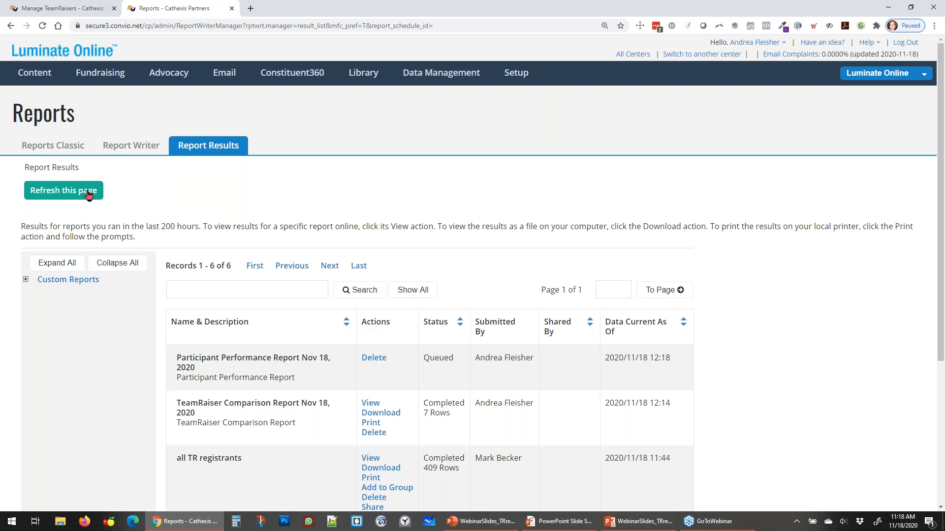
left_click(89, 194)
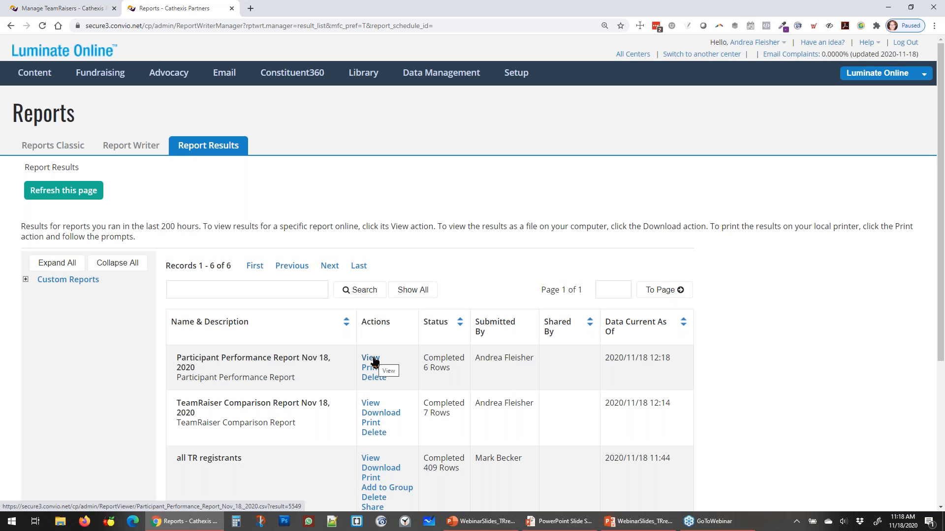
Step: View the finished Participant Performance Report, check its columns, and return to the Reports Classic list
left_click(372, 359)
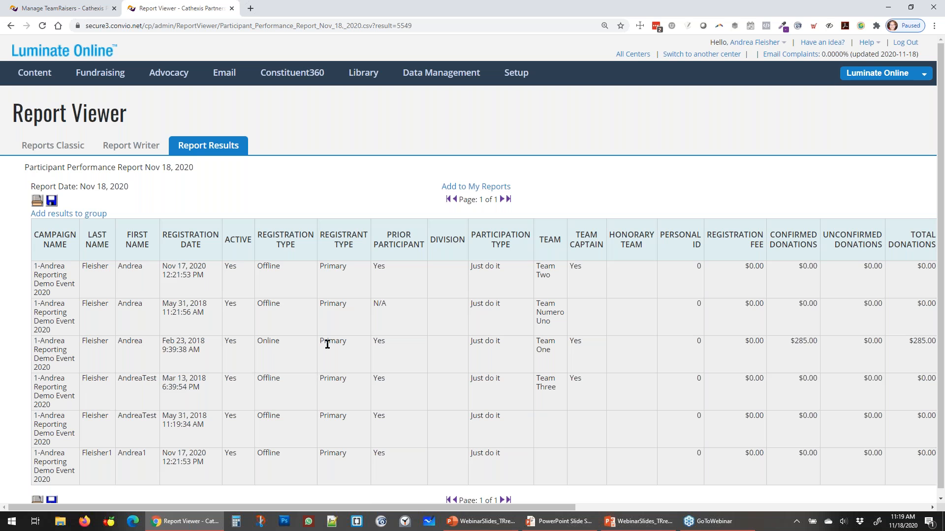
left_click_drag(544, 509, 433, 501)
mouse_move(577, 508)
left_mouse_down()
mouse_move(702, 508)
mouse_move(575, 507)
left_mouse_up()
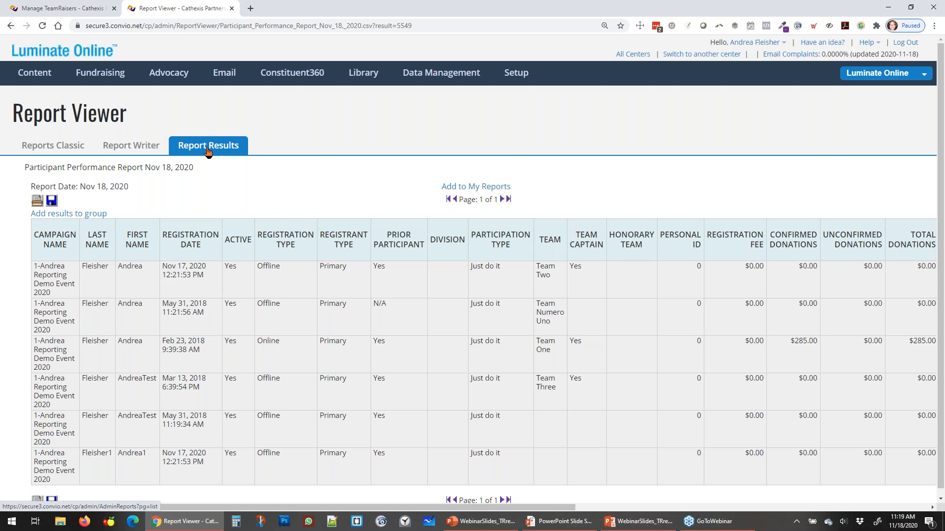
left_click(147, 153)
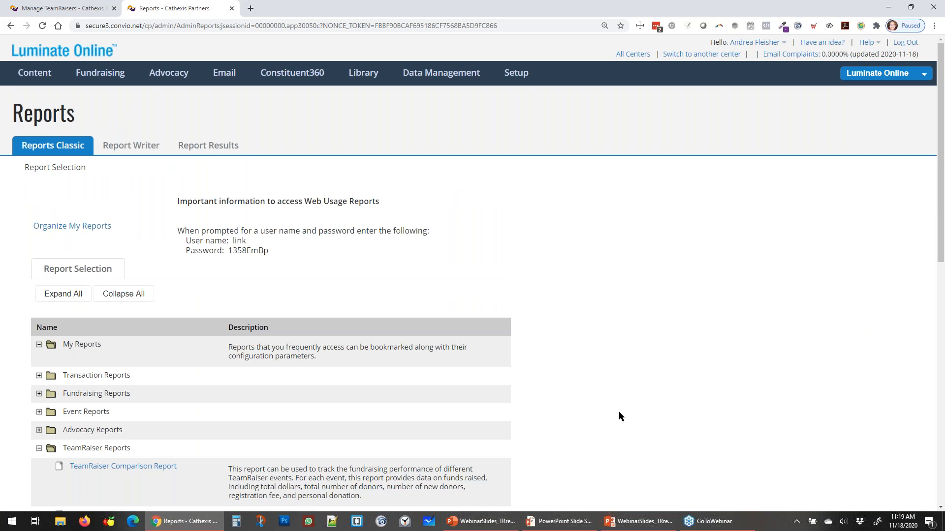
Step: Switch to the PowerPoint slide show and advance from the Reports Classic slides to the Report Writer slide
key("alt+Tab")
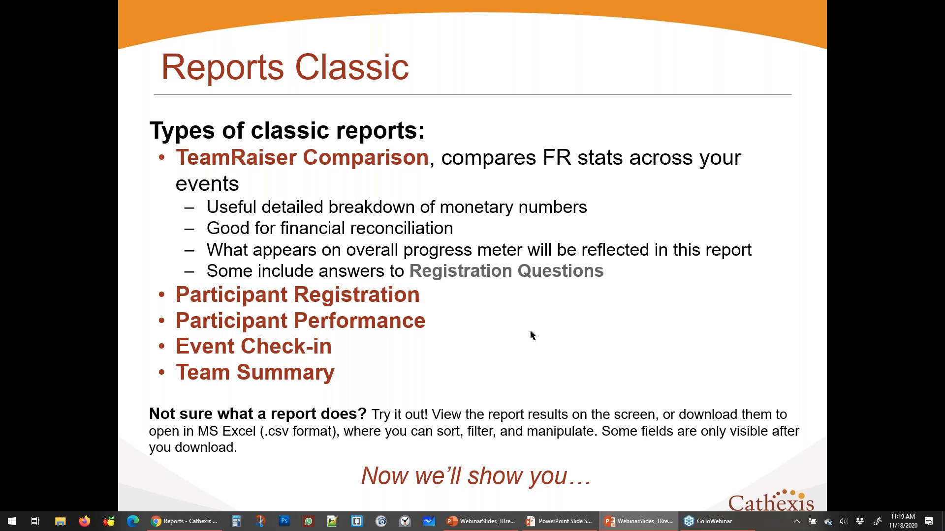
left_click(530, 331)
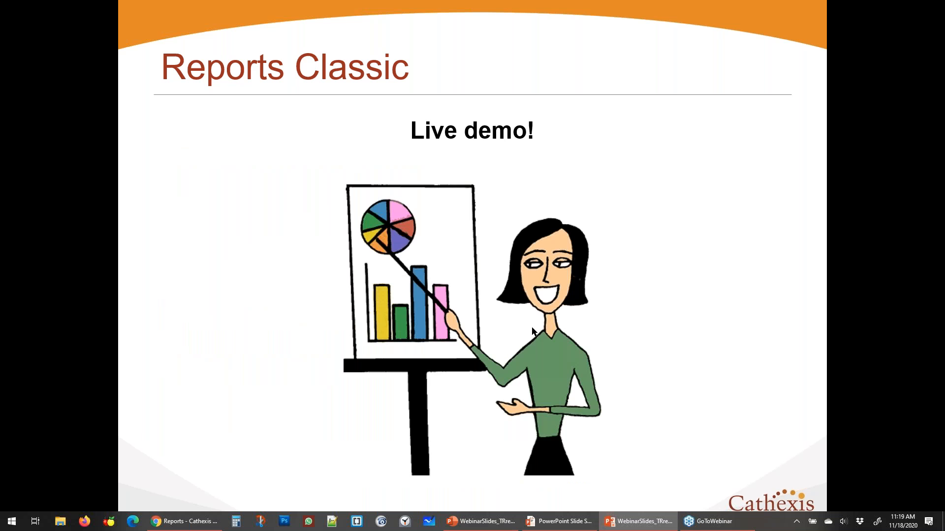
left_click(628, 286)
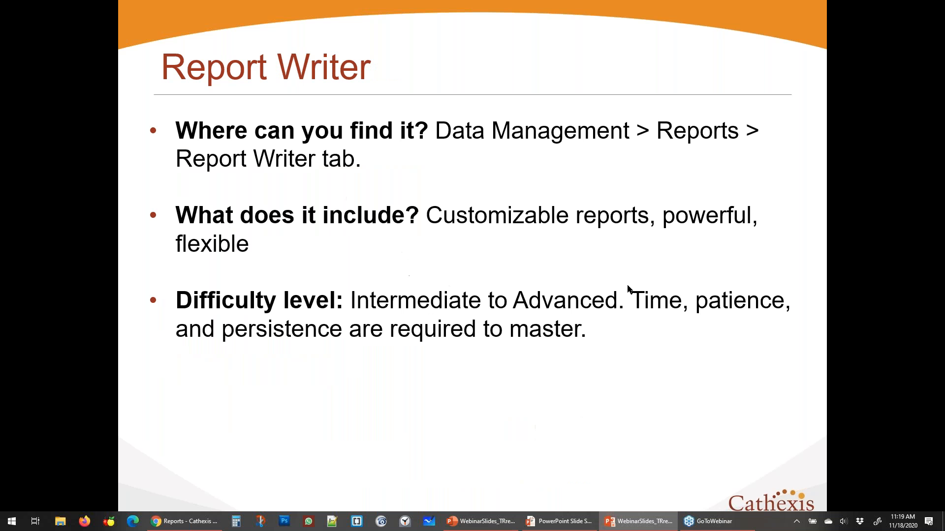
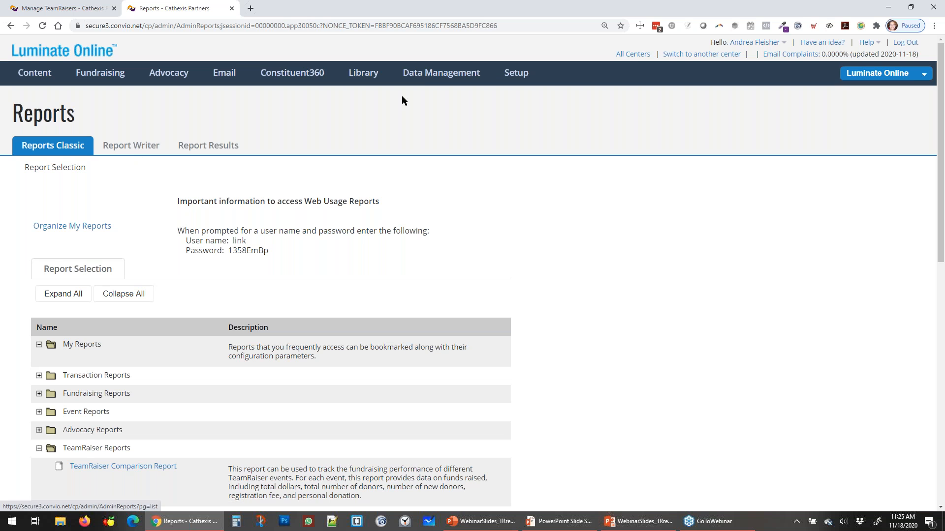
Step: Open the Report Writer's list of saved reports in Luminate Online
mouse_move(441, 73)
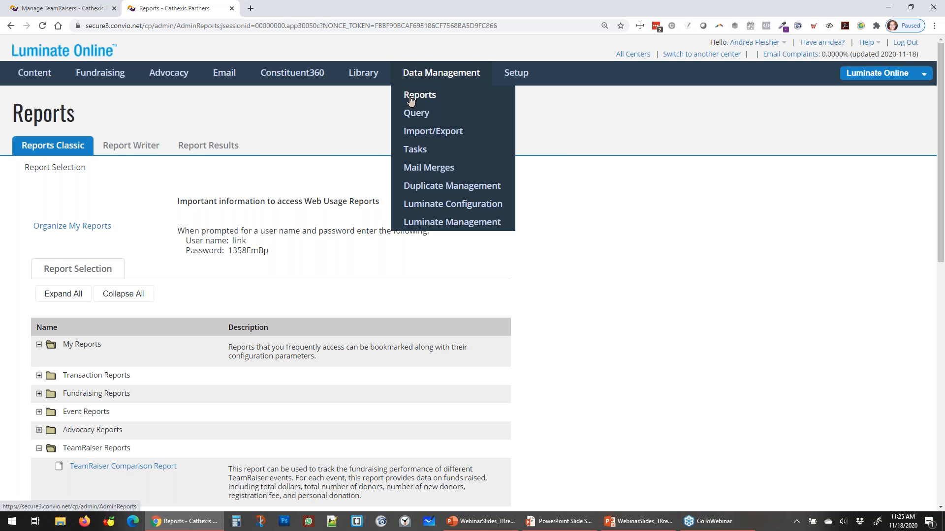
left_click(138, 148)
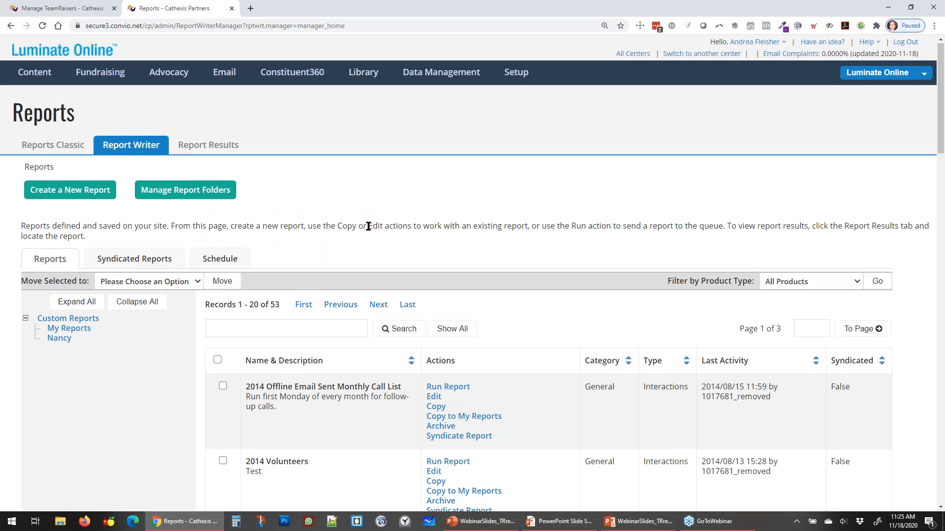
Step: Start a new report from the saved reports list and choose TeamRaiser as the application to report on
scroll(368, 227, "down", 1)
scroll(368, 226, "down", 2)
scroll(307, 497, "up", 2)
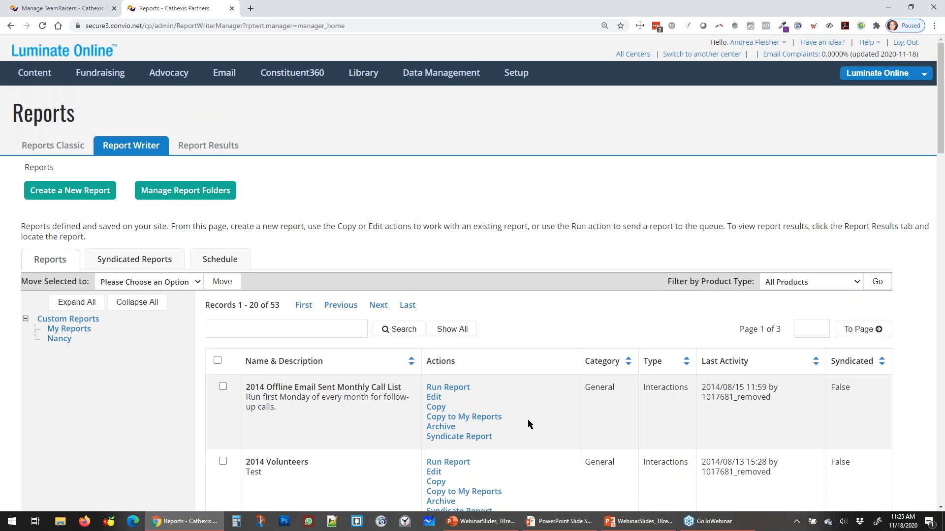
scroll(527, 419, "up", 1)
scroll(527, 425, "down", 8)
scroll(494, 441, "up", 9)
left_click(81, 196)
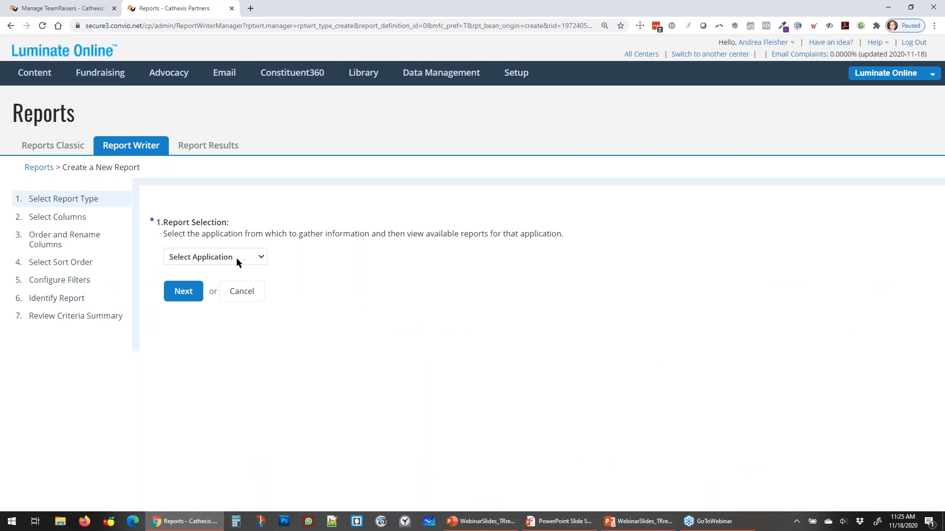
left_click(236, 258)
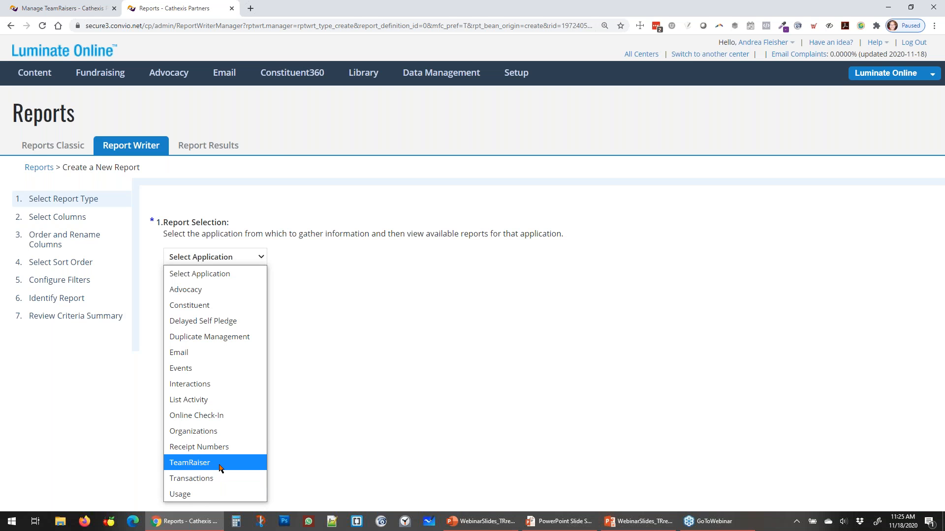
left_click(220, 468)
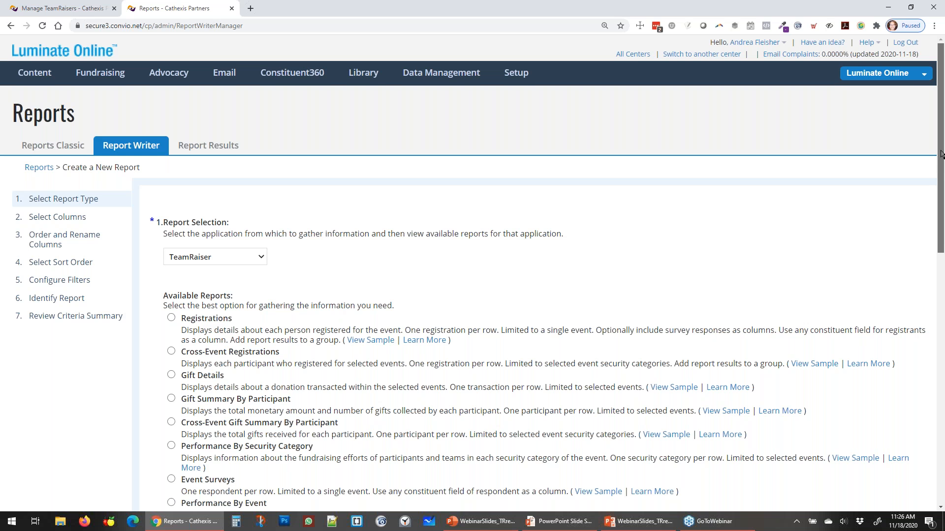
Step: Select the Registrations report type and highlight the part of its description that limits it to a single event
left_click_drag(940, 154, 940, 253)
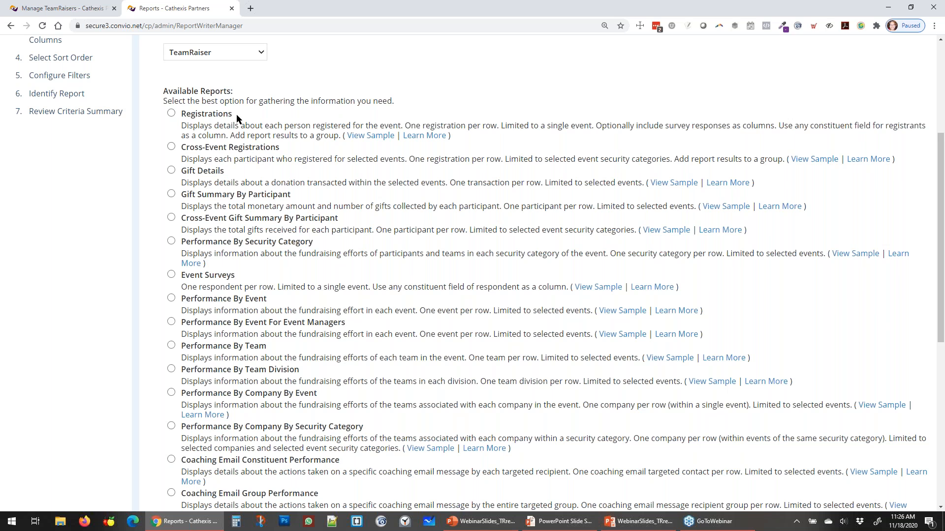
left_click_drag(237, 118, 182, 116)
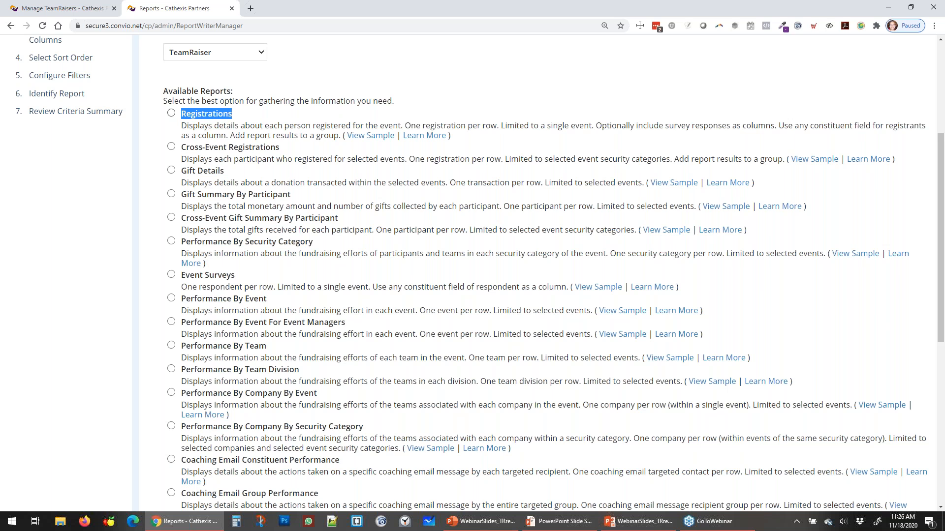
left_click(196, 119)
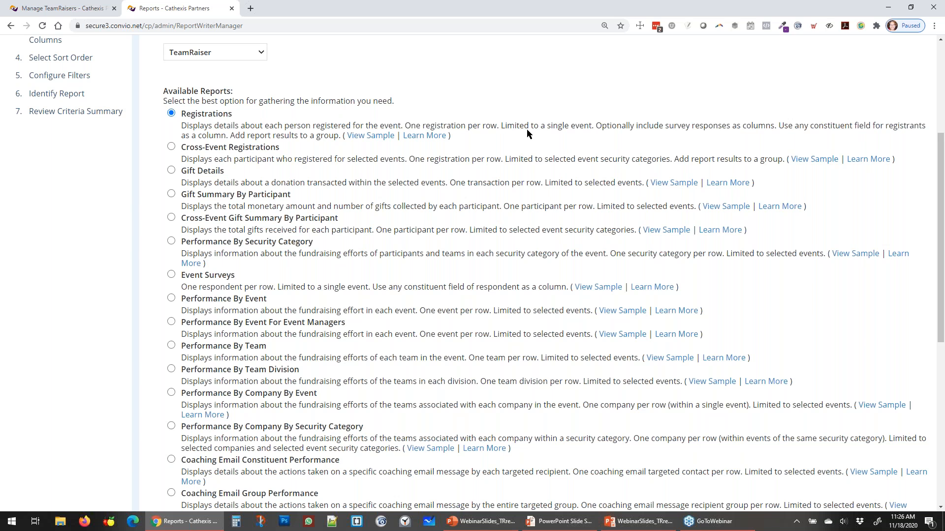
left_click_drag(500, 127, 592, 127)
left_click(579, 130)
Step: Mark the Gift Details report type and review the descriptions of the other available TeamRaiser report types
left_click(172, 170)
scroll(296, 247, "down", 1)
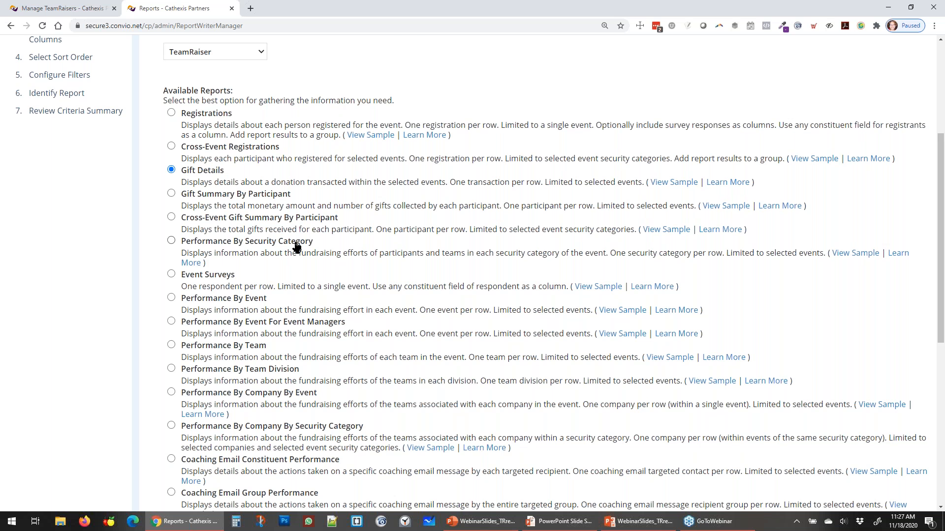
scroll(296, 247, "down", 2)
scroll(148, 295, "down", 5)
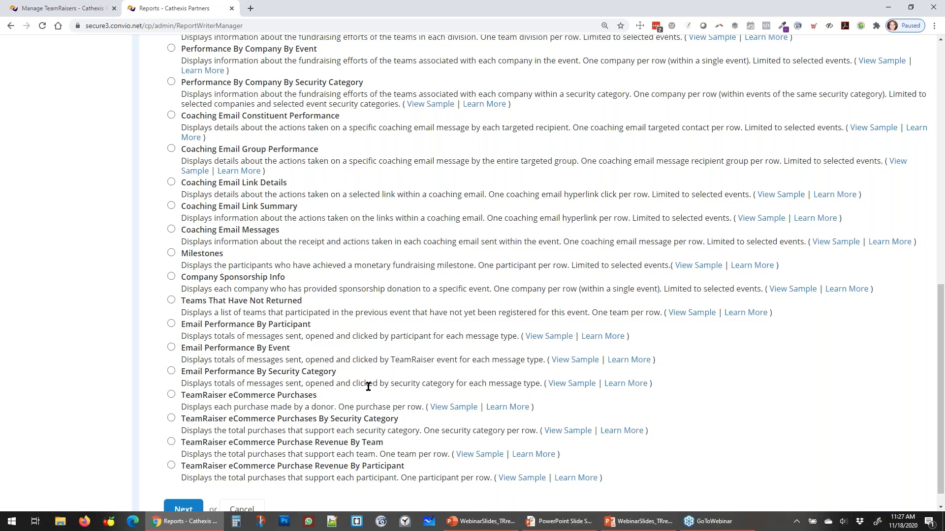
scroll(368, 387, "up", 1)
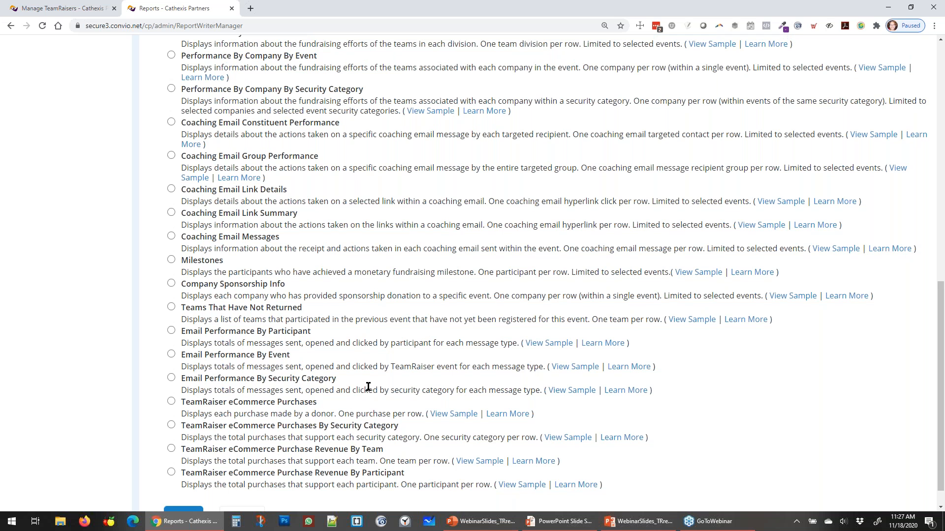
scroll(368, 387, "up", 1)
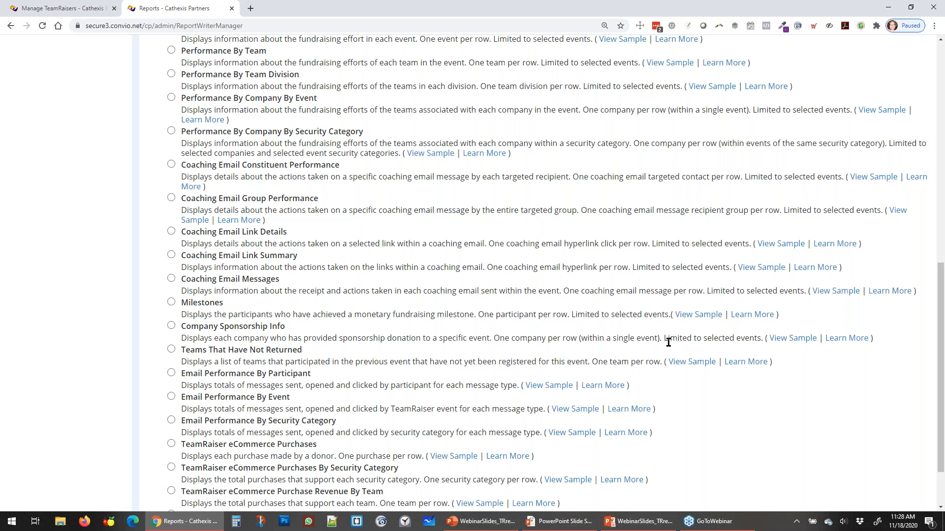
scroll(668, 342, "up", 1)
scroll(640, 342, "up", 2)
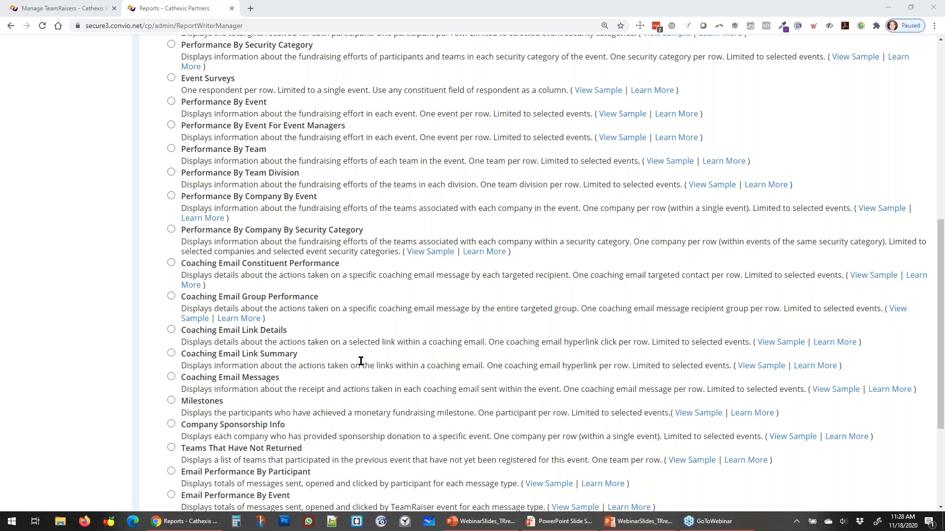
scroll(361, 361, "up", 1)
scroll(361, 361, "up", 2)
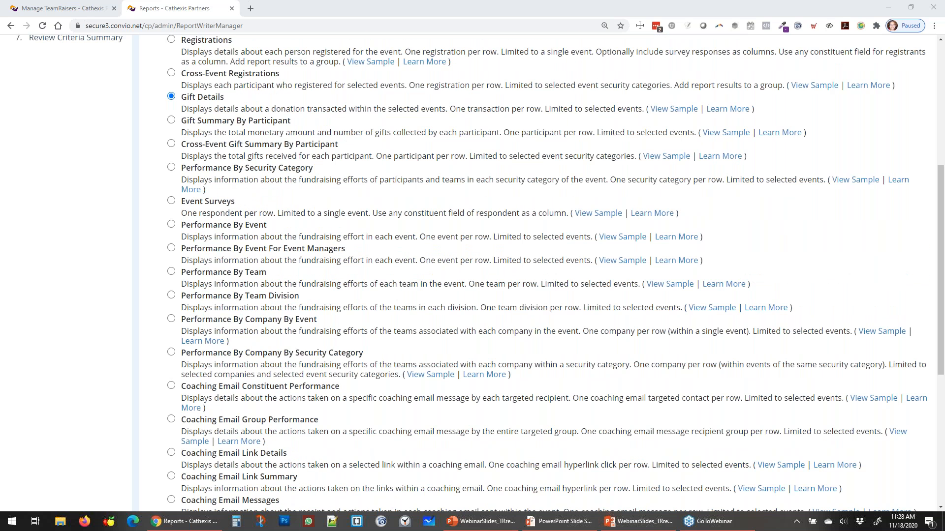
scroll(63, 345, "up", 1)
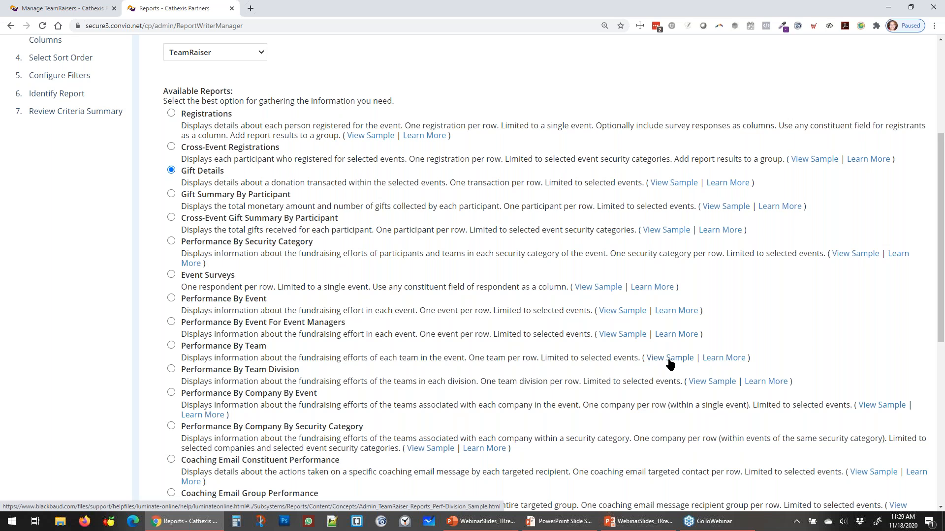
Step: Select the Performance By Team report type and continue to its column selection
left_click(223, 351)
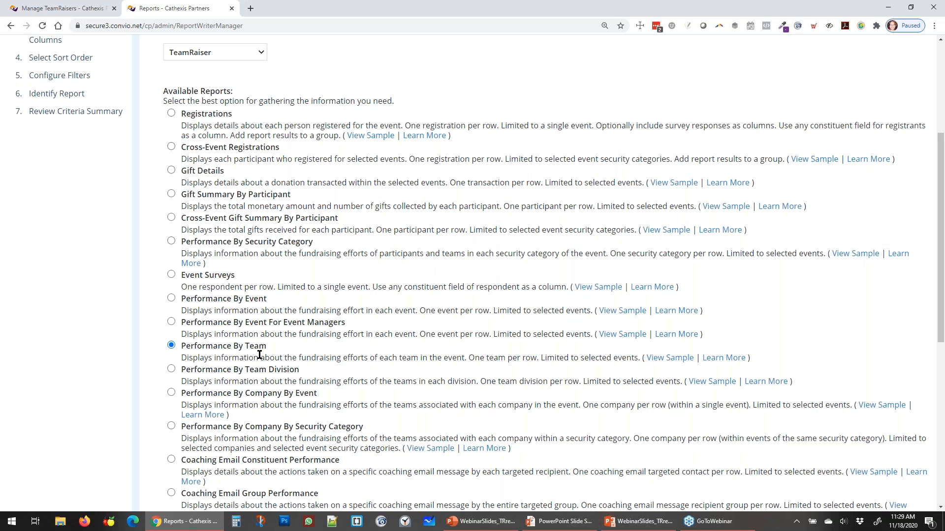
scroll(259, 355, "down", 1)
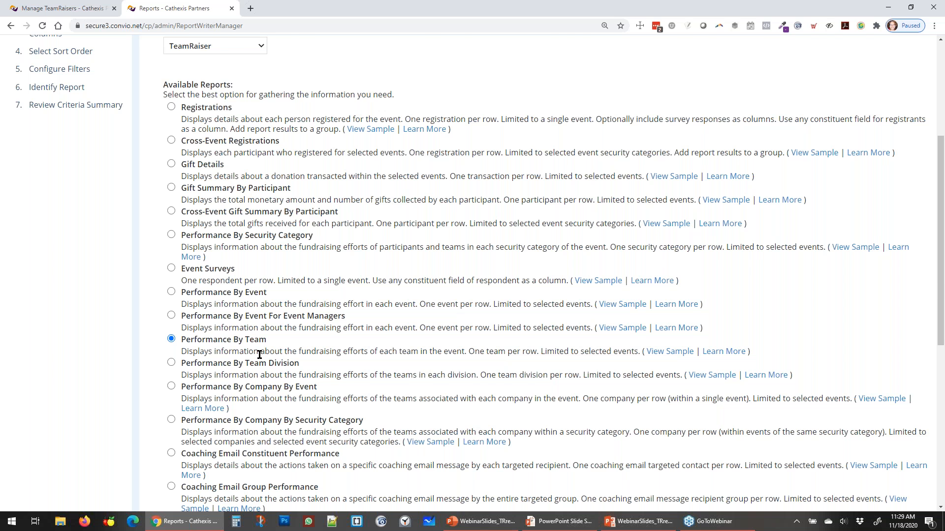
scroll(260, 354, "down", 7)
left_click(187, 488)
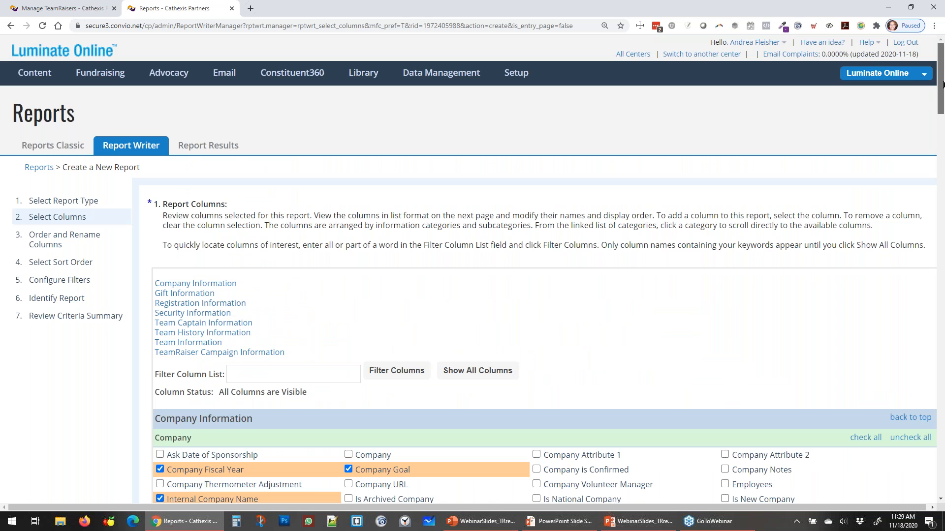
Step: Review the available and preselected columns of the team performance report, keep the defaults and continue to column ordering
left_click_drag(943, 86, 942, 186)
scroll(942, 186, "down", 14)
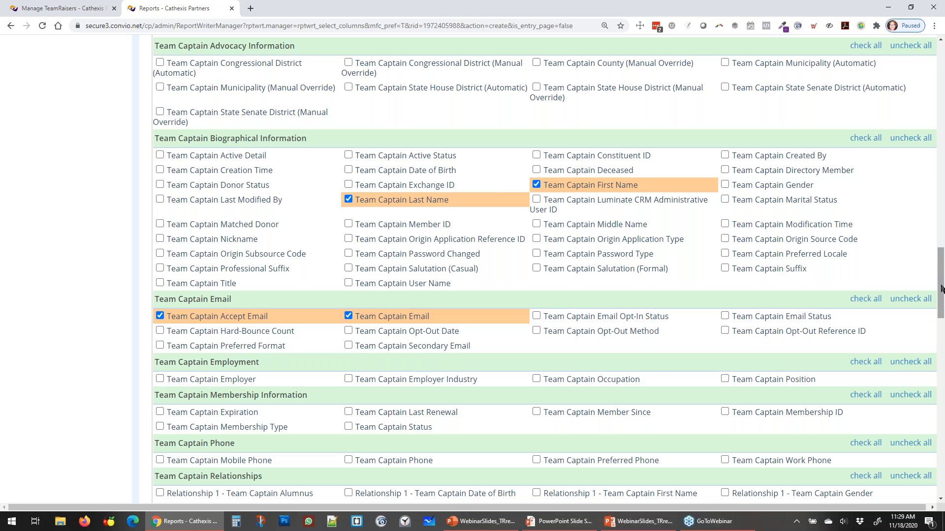
left_click_drag(941, 290, 942, 495)
left_click(187, 481)
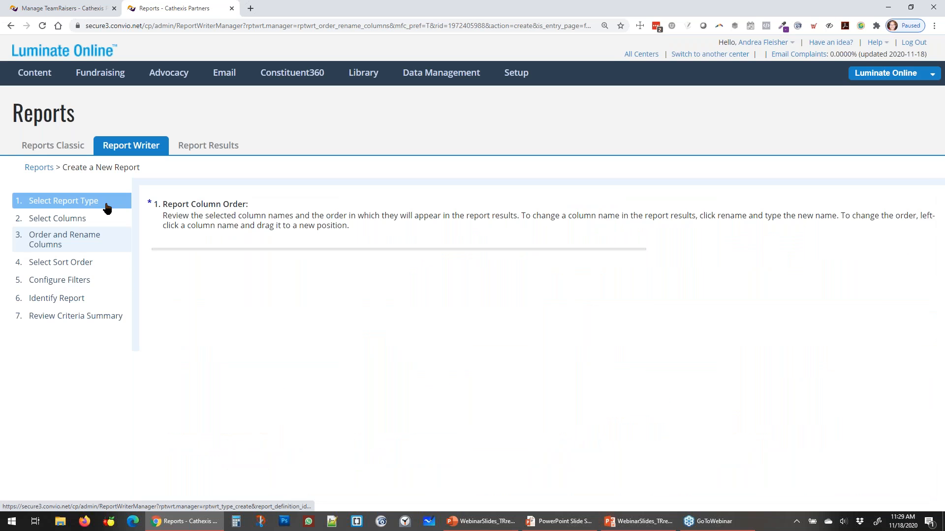
Step: Go to the report's filter configuration, start a new filter and examine the fields and operators of the Gifts category
left_click(61, 288)
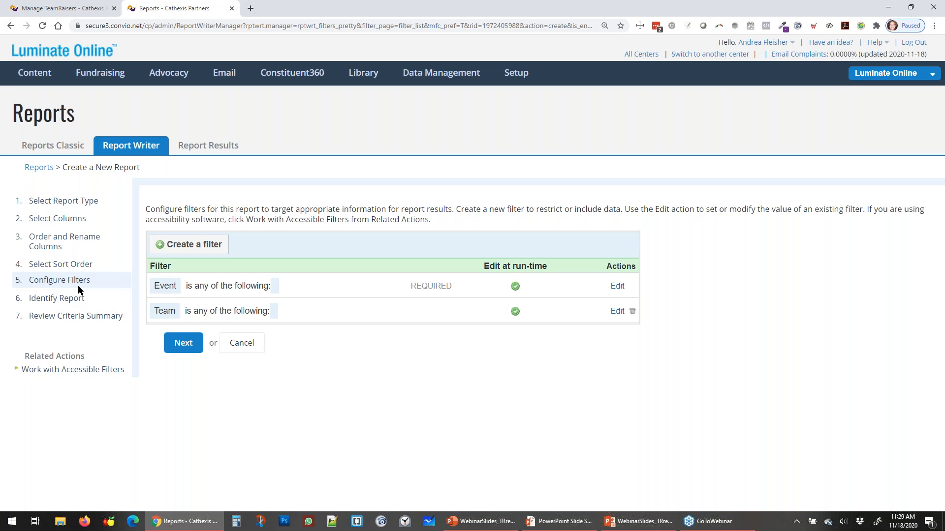
left_click(188, 245)
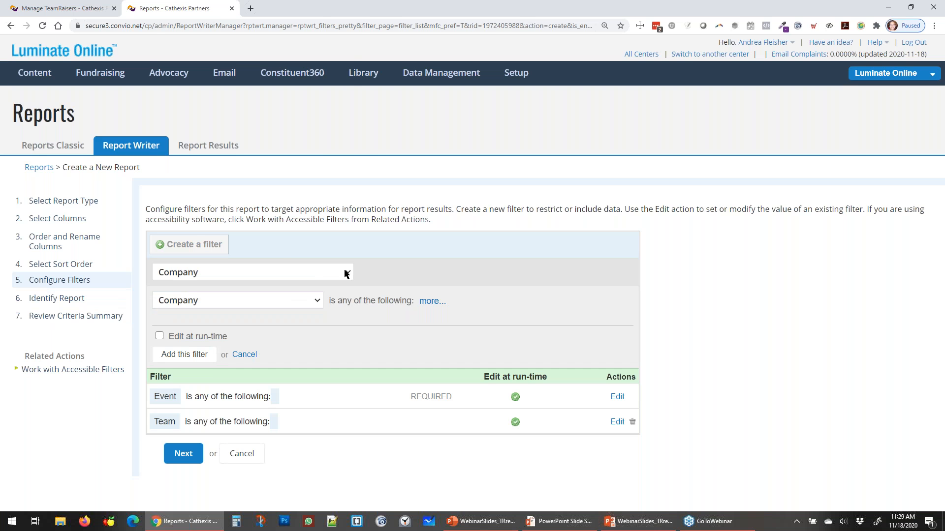
left_click(346, 274)
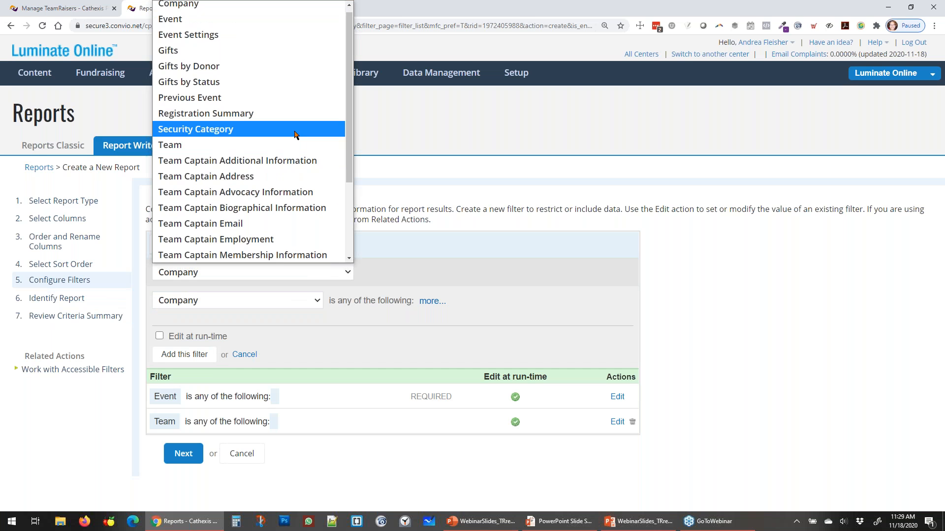
left_click(260, 57)
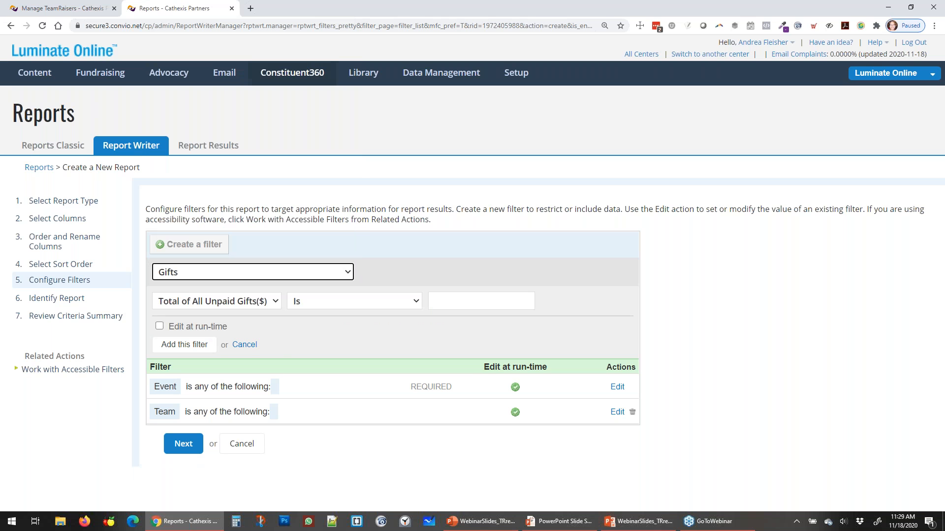
left_click(271, 301)
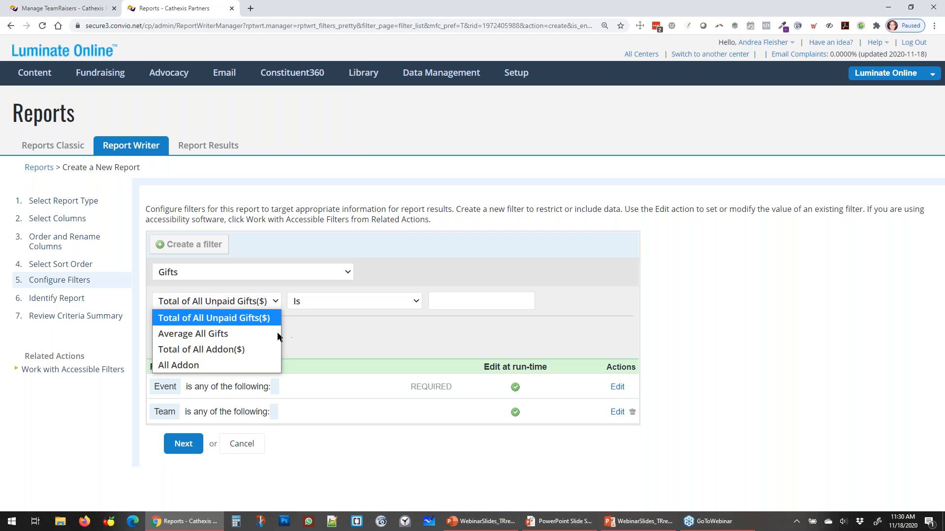
left_click(304, 306)
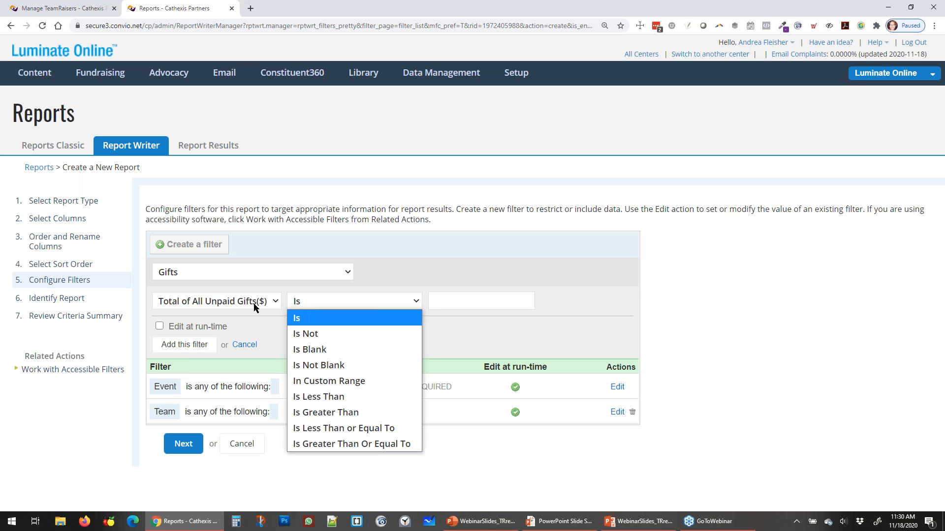
left_click(255, 306)
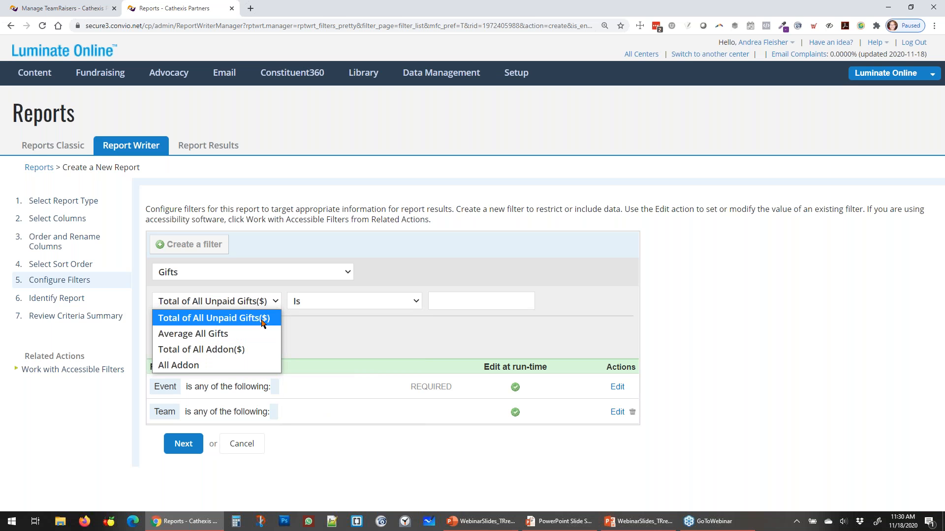
left_click(324, 335)
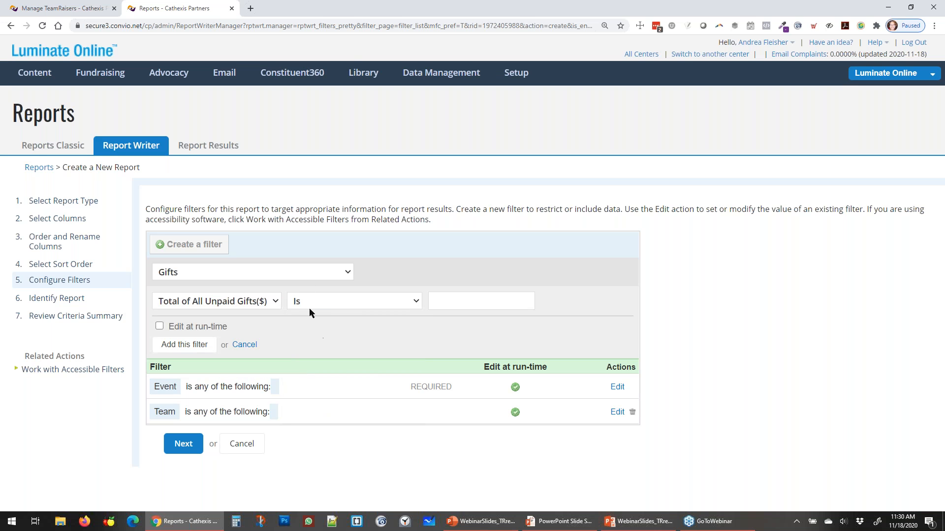
Step: Switch the new filter's category to Team and examine the team fields it offers
left_click(333, 270)
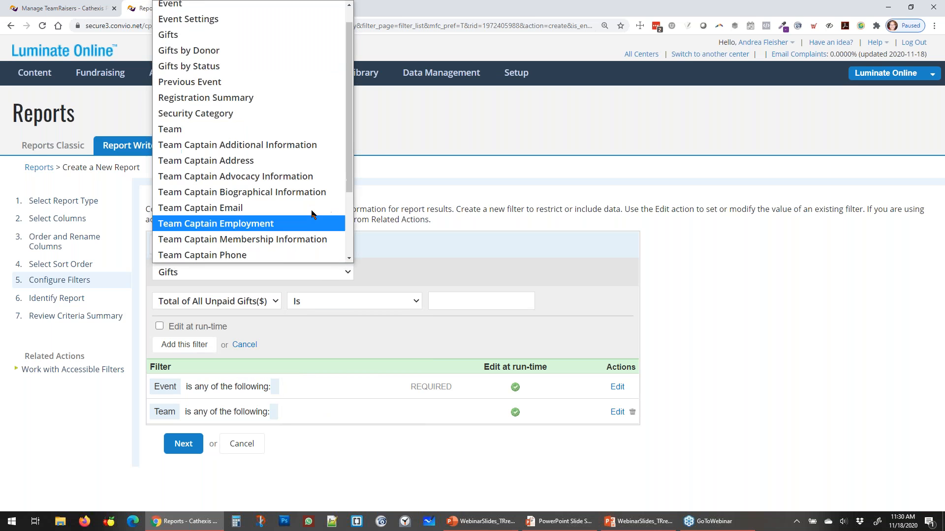
left_click(288, 128)
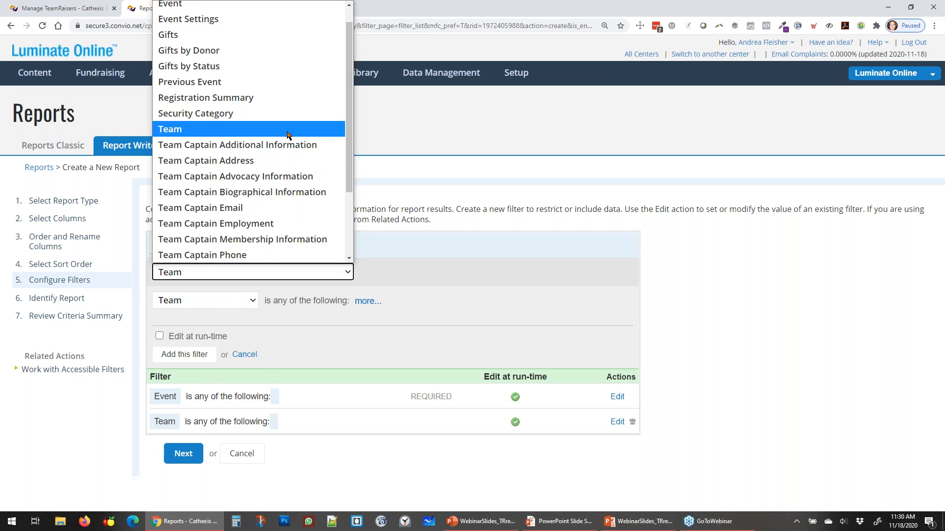
left_click(243, 300)
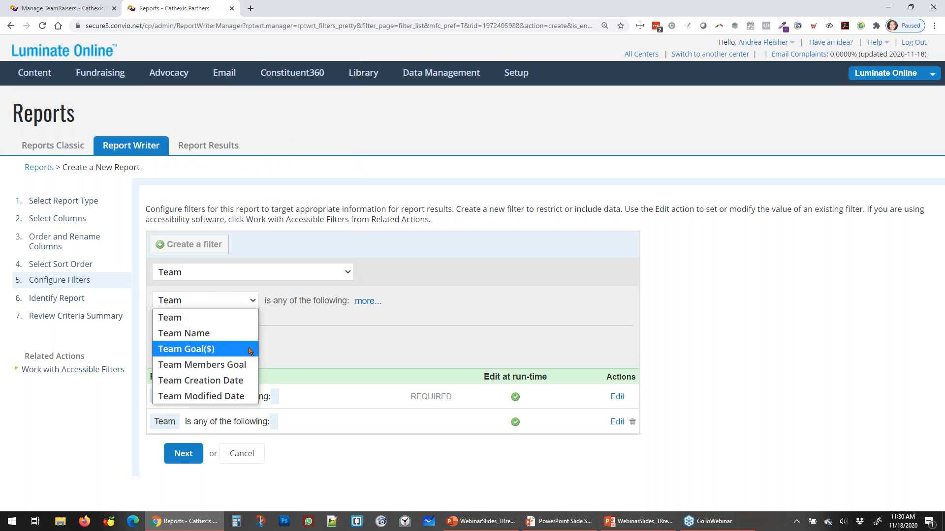
left_click(310, 338)
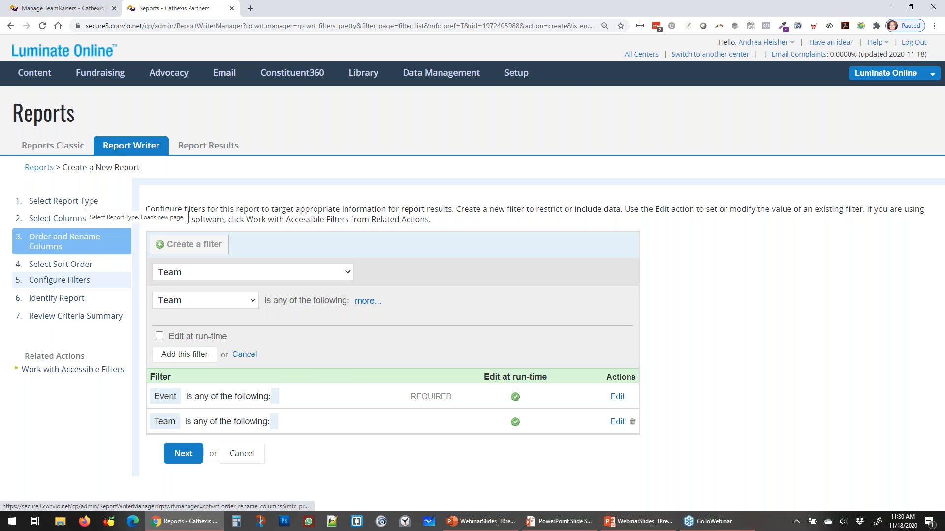
Step: Return to the report type selection, choose the TeamRaiser Gift Details report and continue
left_click(49, 202)
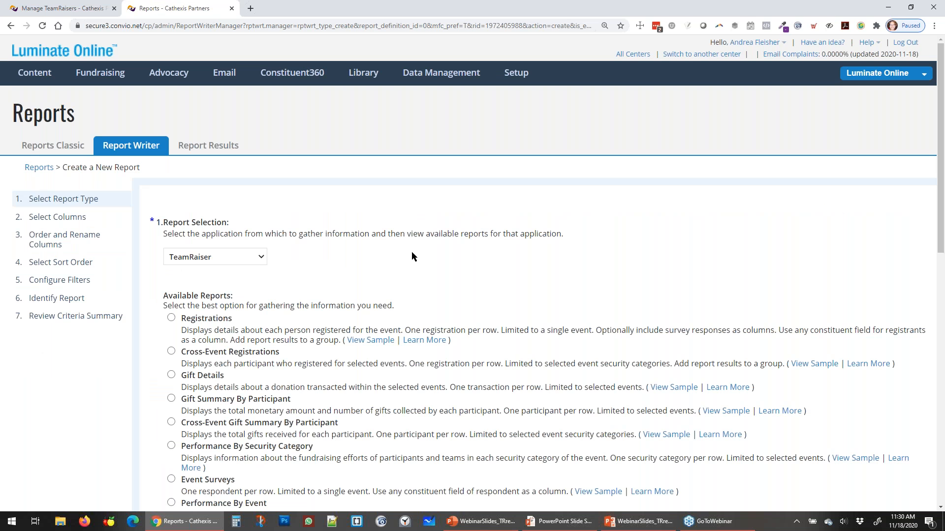
scroll(411, 256, "down", 2)
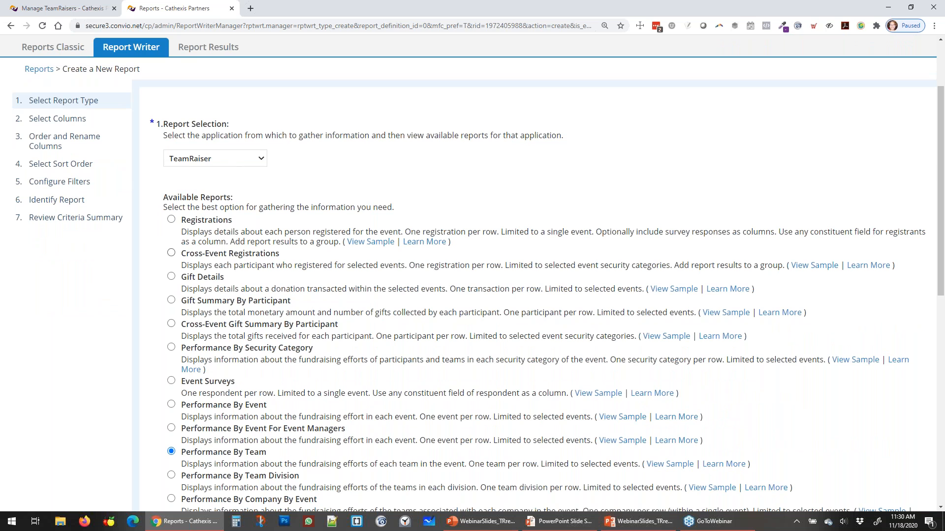
left_click(207, 278)
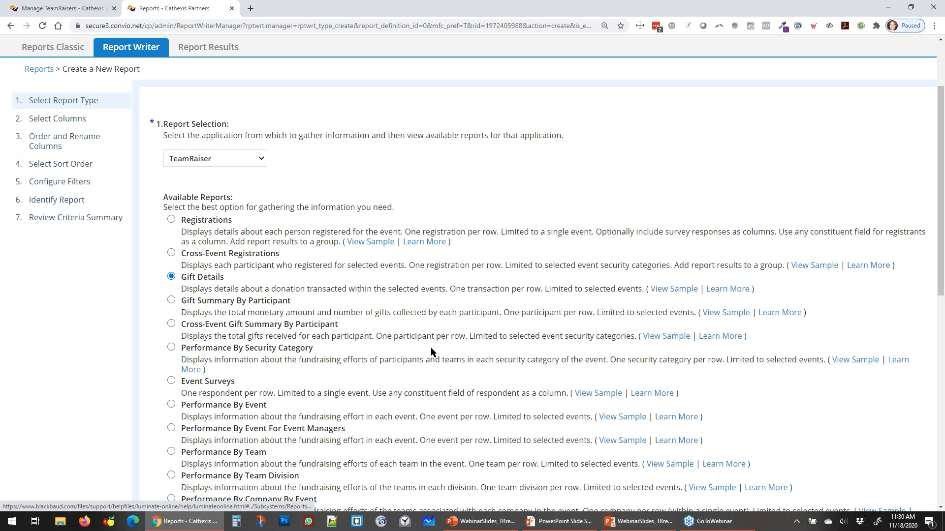
scroll(430, 347, "down", 1)
scroll(431, 351, "down", 8)
scroll(190, 493, "down", 2)
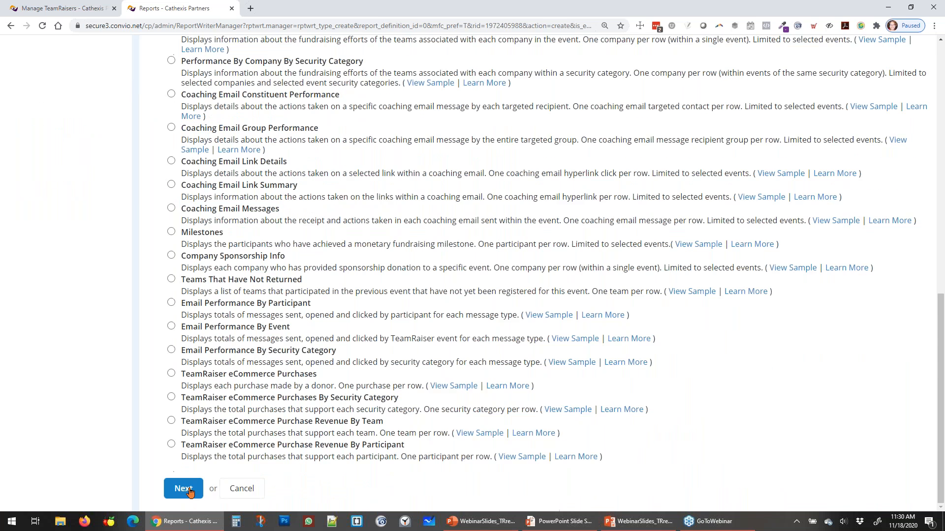
left_click(184, 489)
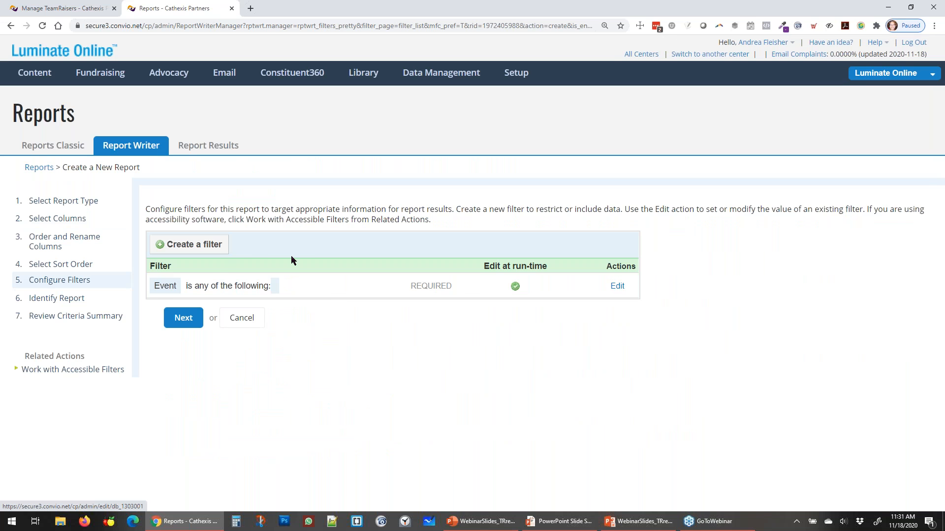
Step: Add a Gifts filter that limits Soft Credit Type to Teamraiser Team Gift
left_click(217, 250)
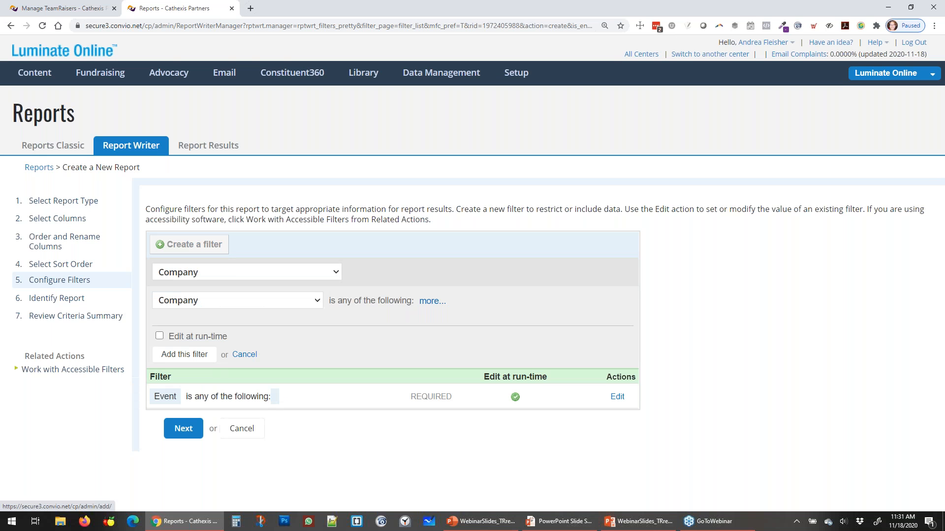
left_click(244, 271)
scroll(289, 234, "down", 1)
scroll(288, 229, "down", 15)
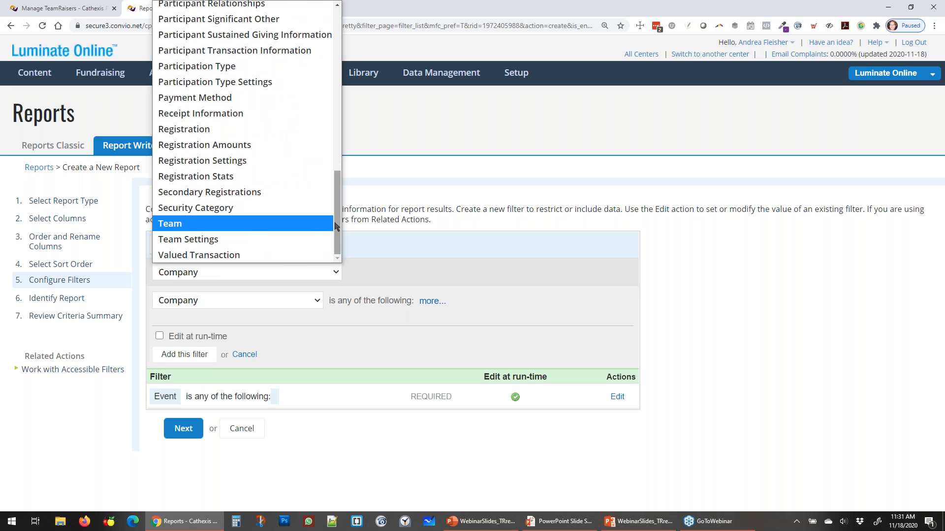
scroll(250, 229, "up", 12)
scroll(260, 113, "down", 5)
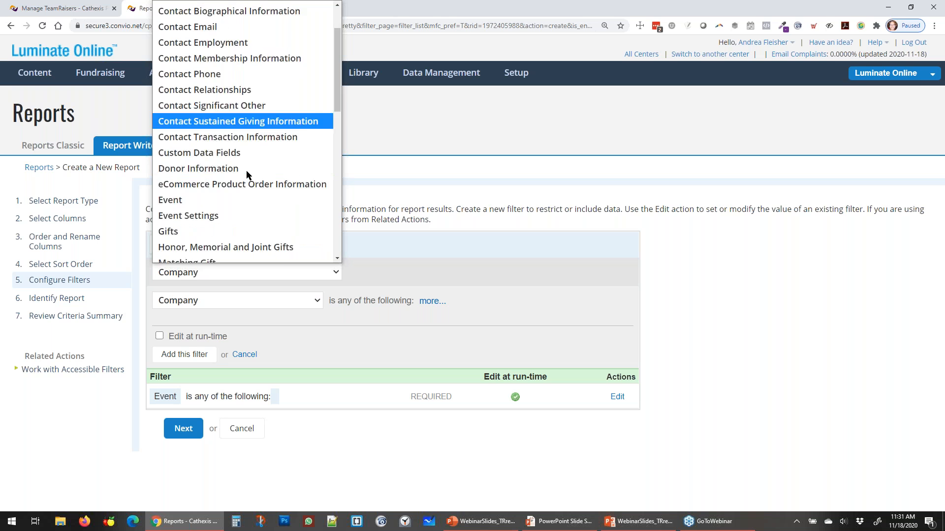
left_click(222, 94)
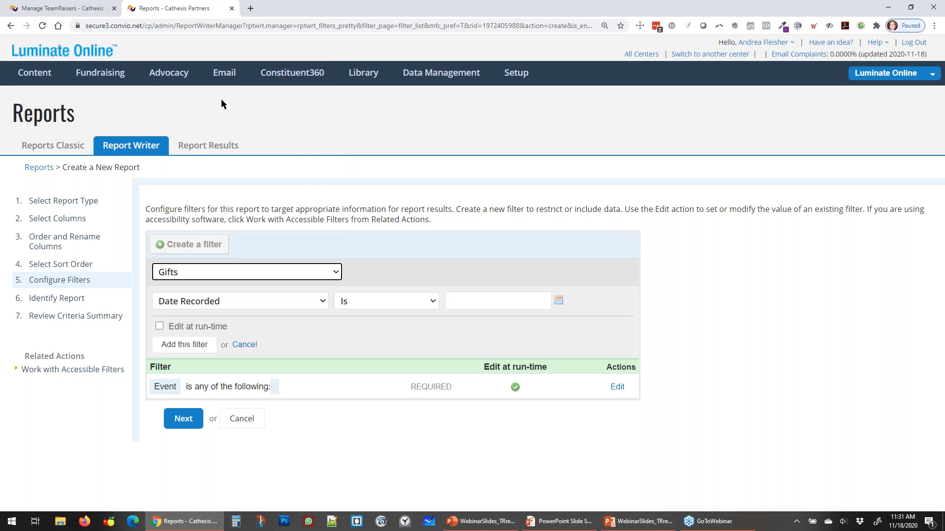
left_click(282, 301)
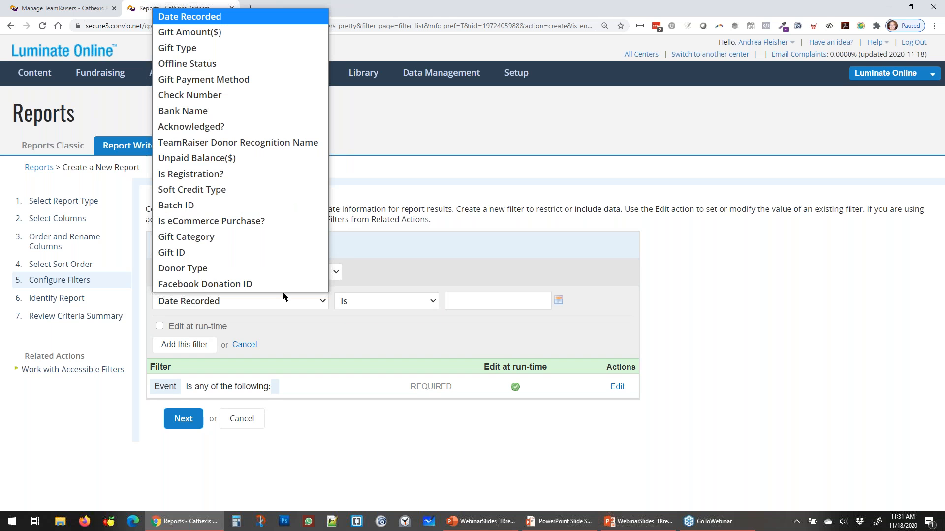
left_click(246, 196)
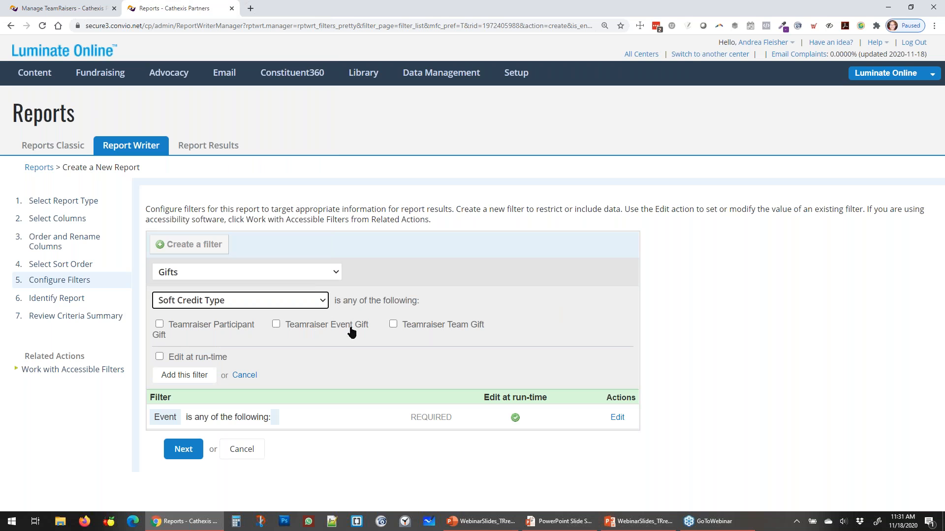
left_click(392, 324)
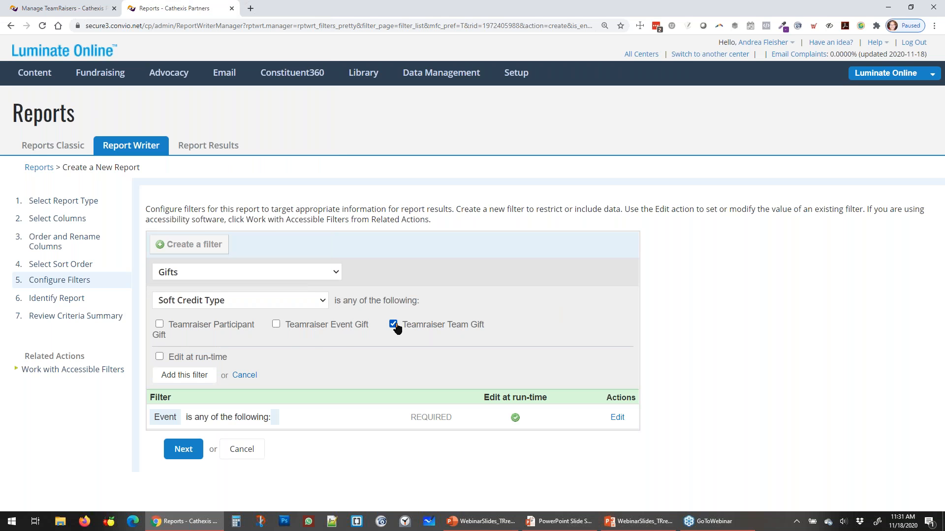
left_click(186, 376)
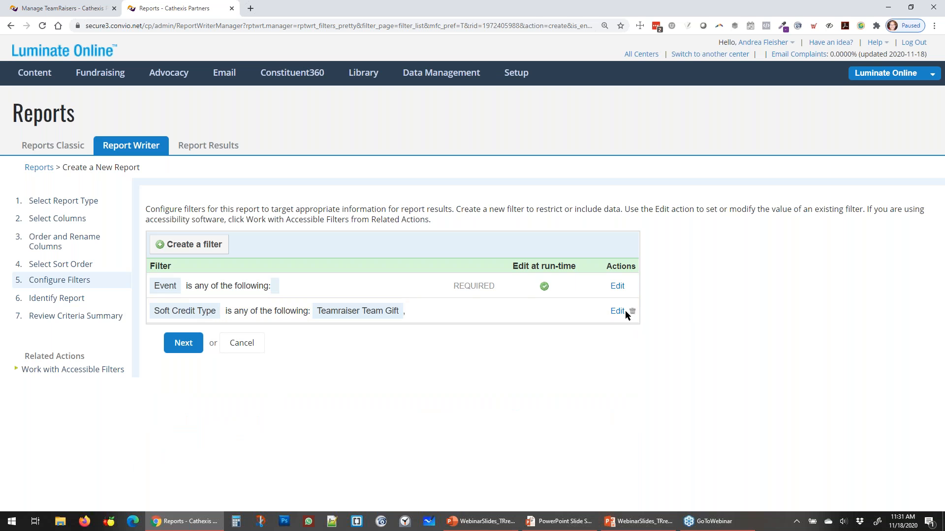
Step: Try to set the required Event filter to the 2020 reporting demo event, keeping it editable at run-time
left_click(616, 288)
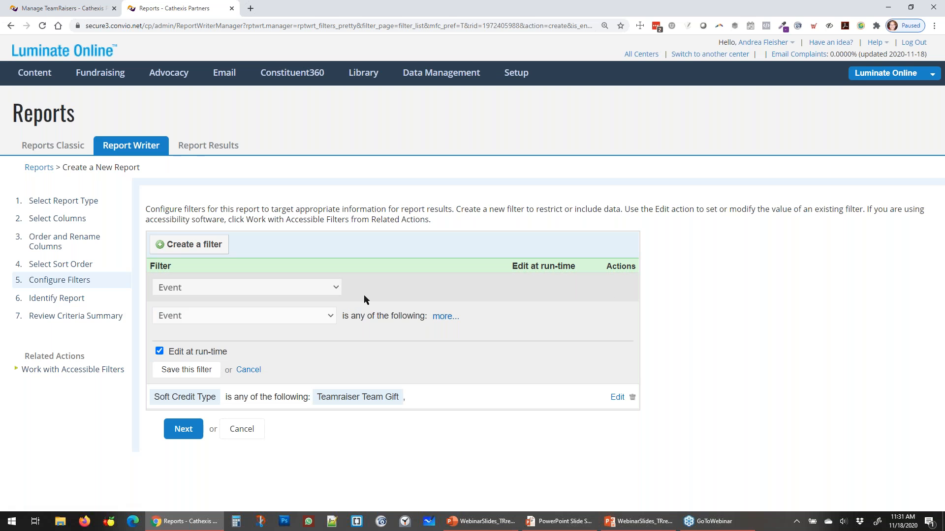
left_click(448, 318)
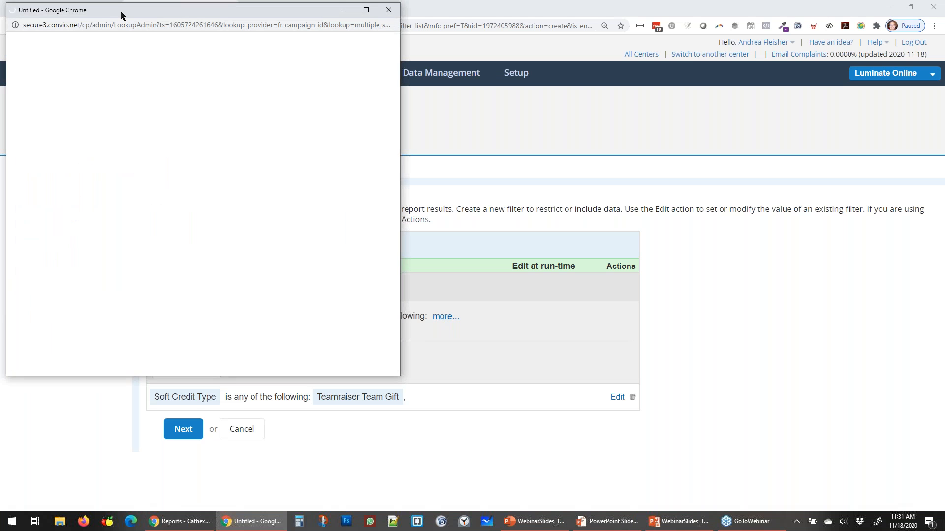
left_click_drag(122, 18, 125, 23)
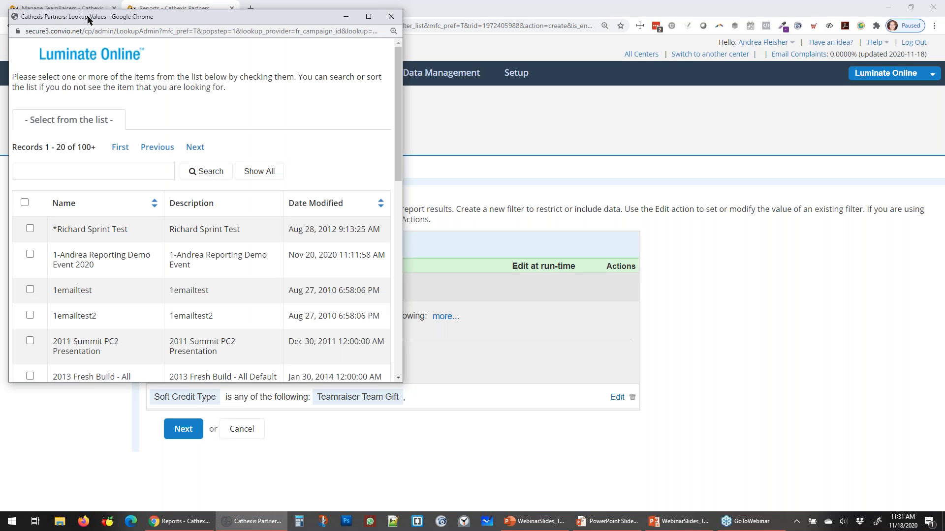
left_click(30, 254)
scroll(264, 245, "down", 1)
scroll(263, 258, "down", 10)
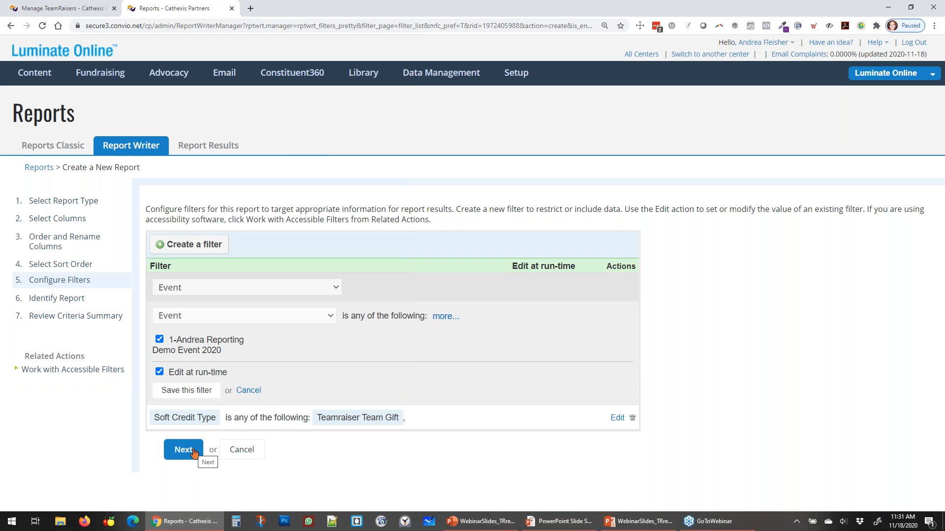
Step: Label the report "Test Report for Training - Team Gifts", leave the description empty and continue to the criteria summary
left_click(191, 455)
left_click(277, 231)
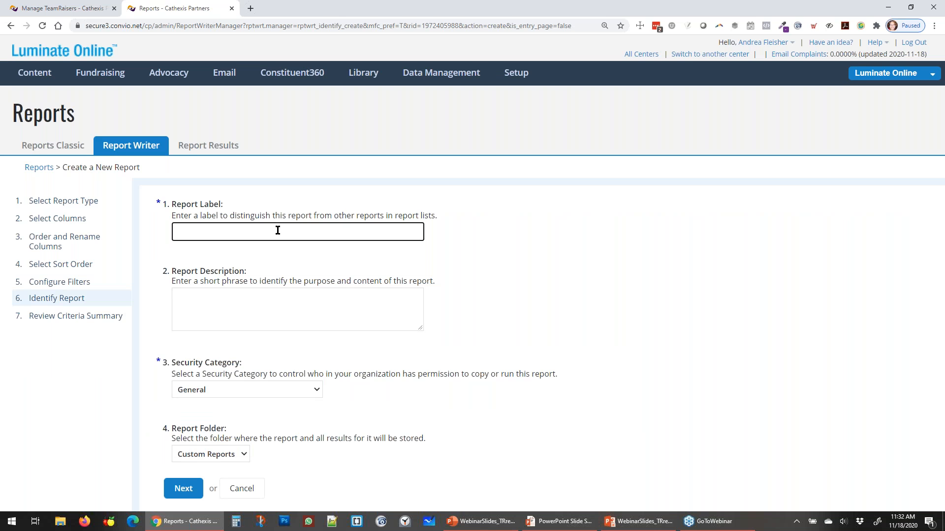
left_click(62, 284)
type("Test Report for Training - Team Gifts")
left_click(246, 308)
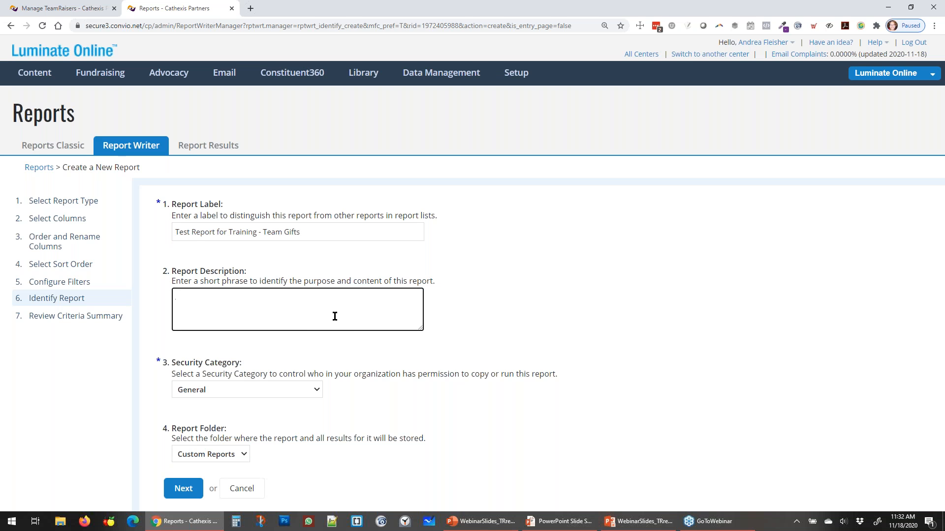
left_click(189, 492)
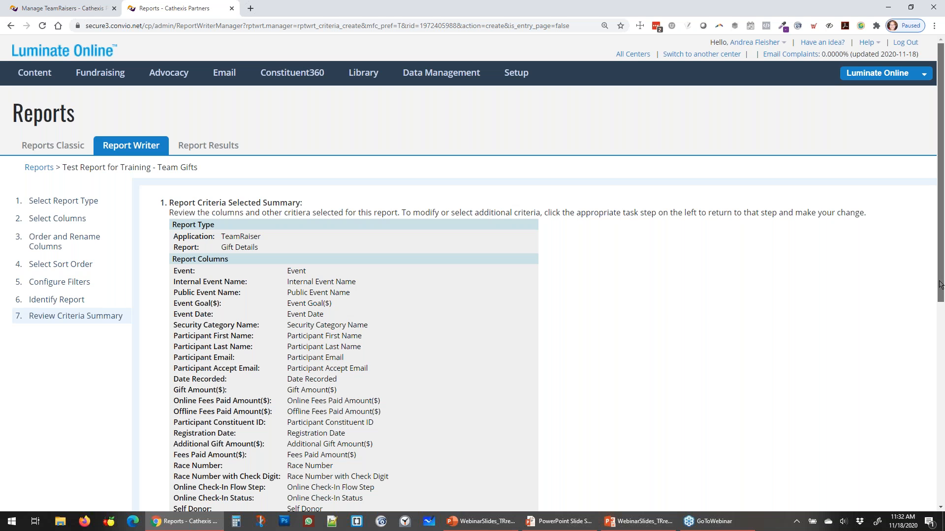
Step: Review the report's columns, filters and information in the criteria summary and save the report
left_click_drag(940, 286, 940, 487)
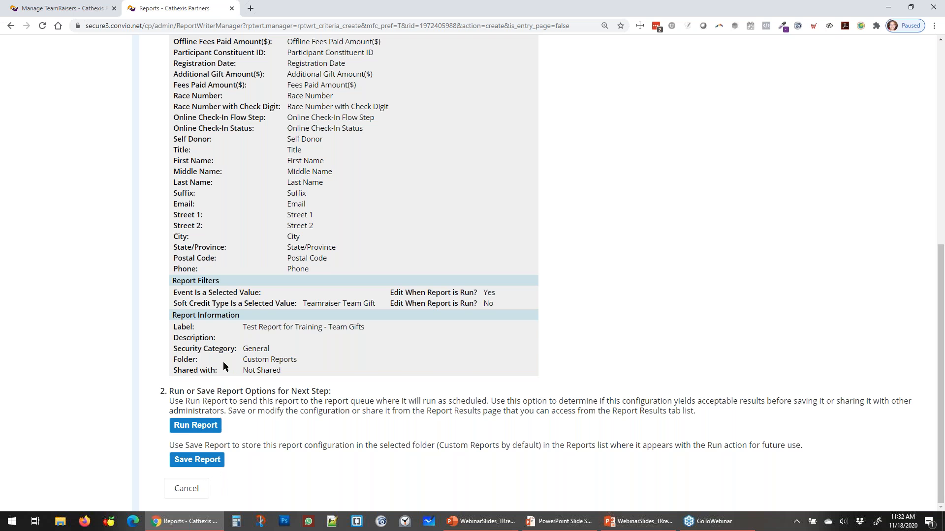
scroll(223, 364, "up", 7)
scroll(223, 367, "up", 1)
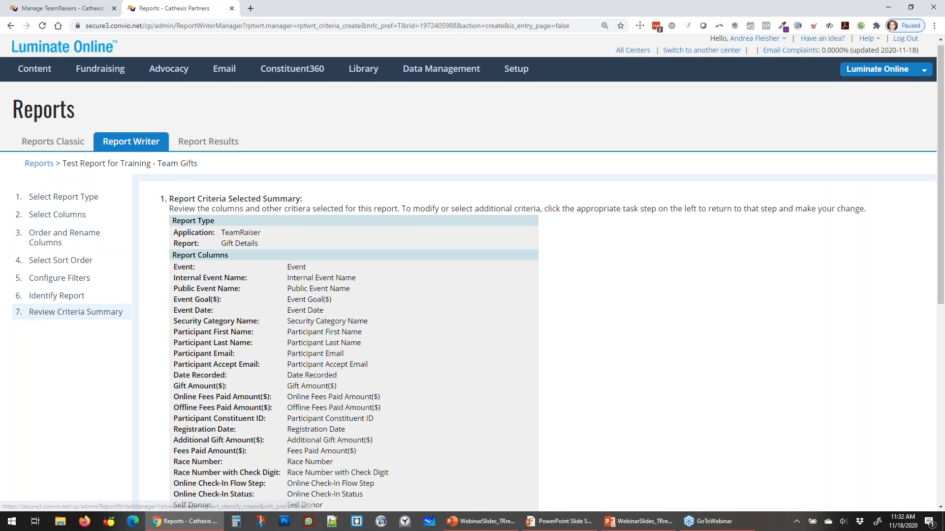
scroll(307, 352, "down", 8)
left_click(202, 461)
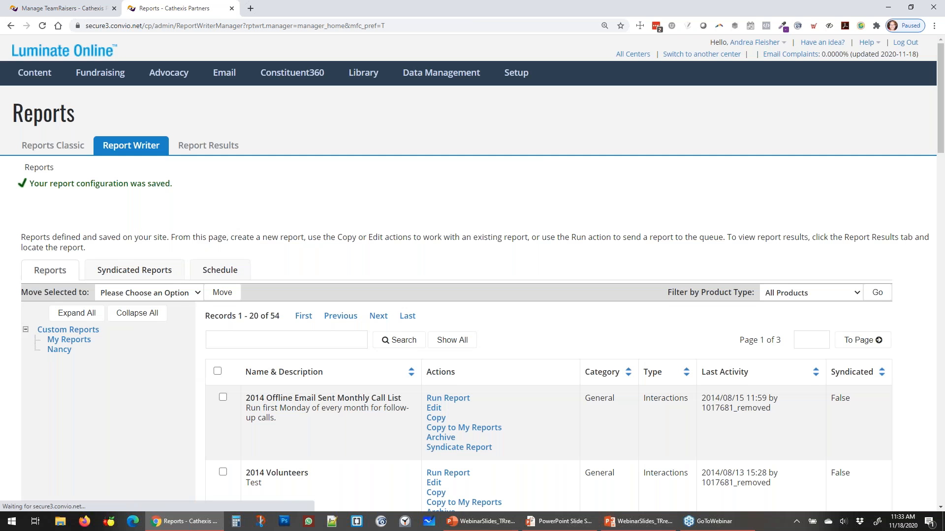
Step: Search the saved reports for TEST and sort the results by most recent activity
left_click(282, 336)
type("TEST")
key("Return")
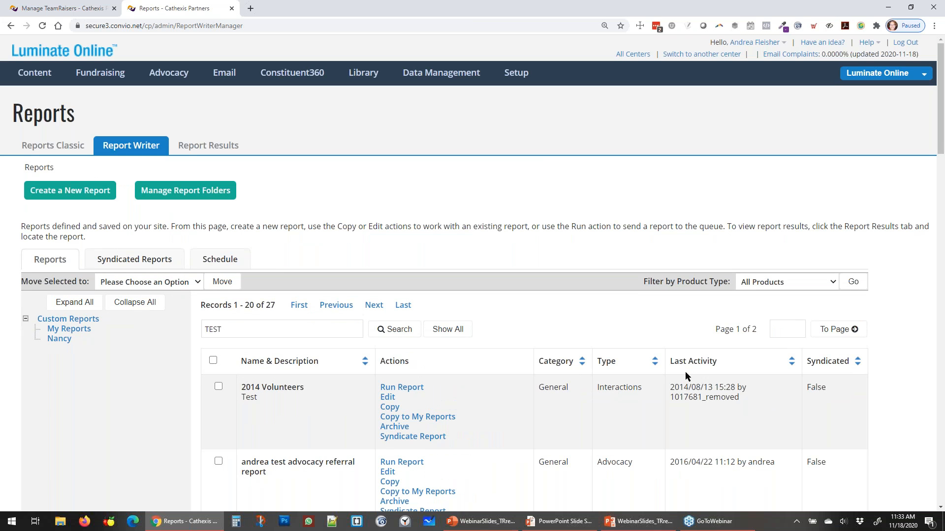
left_click(791, 362)
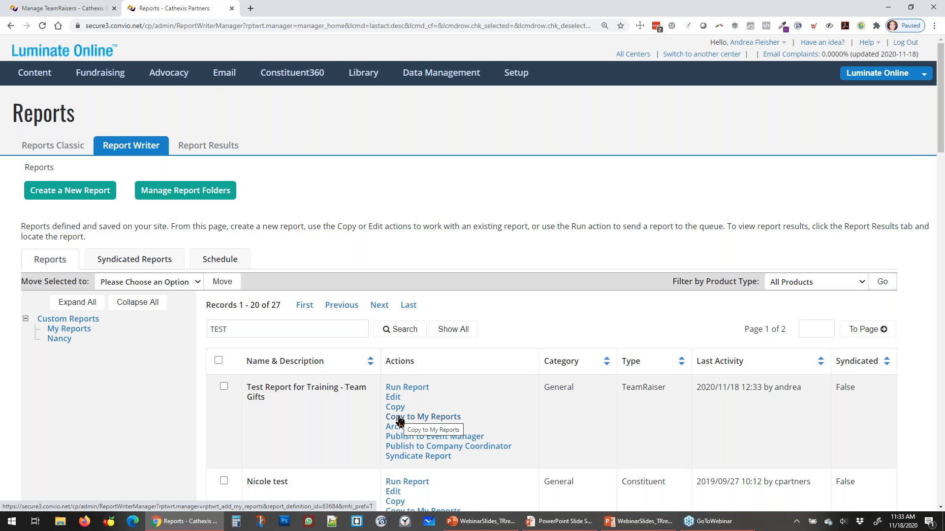
Step: Start a run of Test Report for Training - Team Gifts, leave its runtime filters as they are and go to the report schedule
left_click(409, 394)
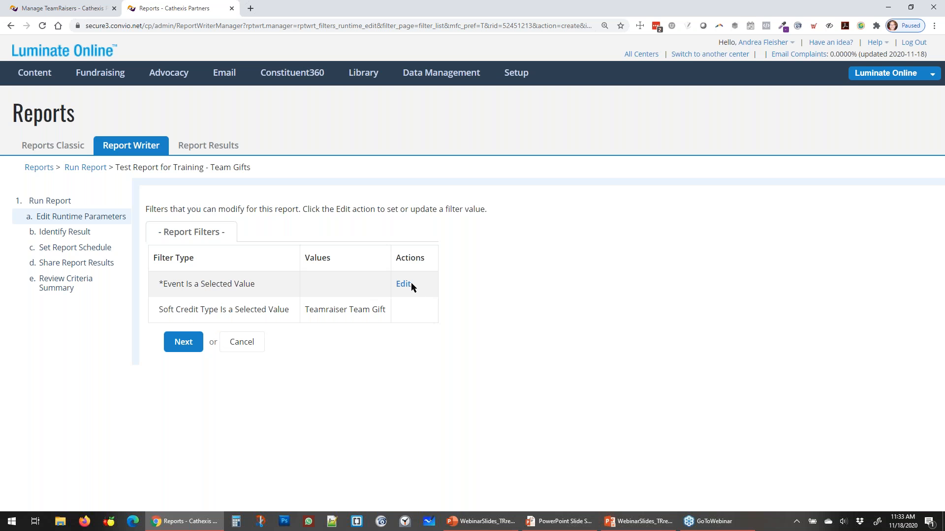
left_click(183, 342)
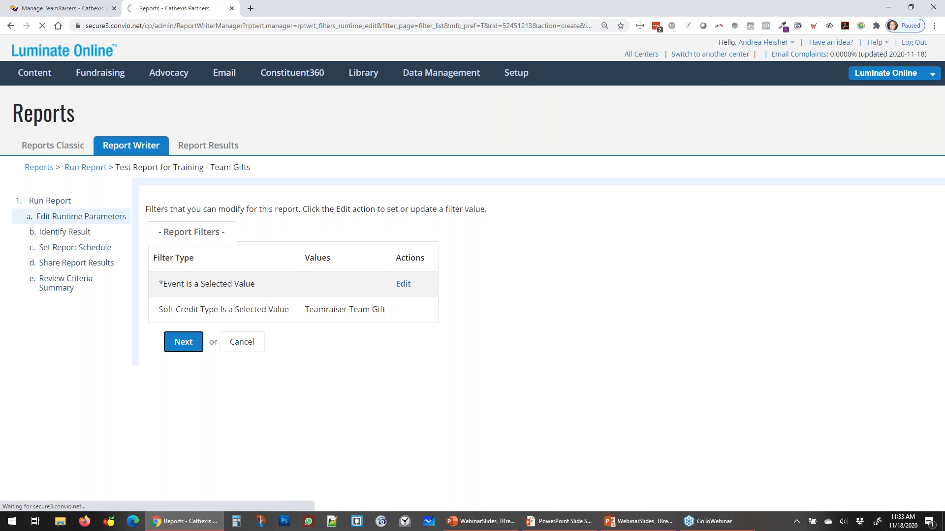
left_click(84, 266)
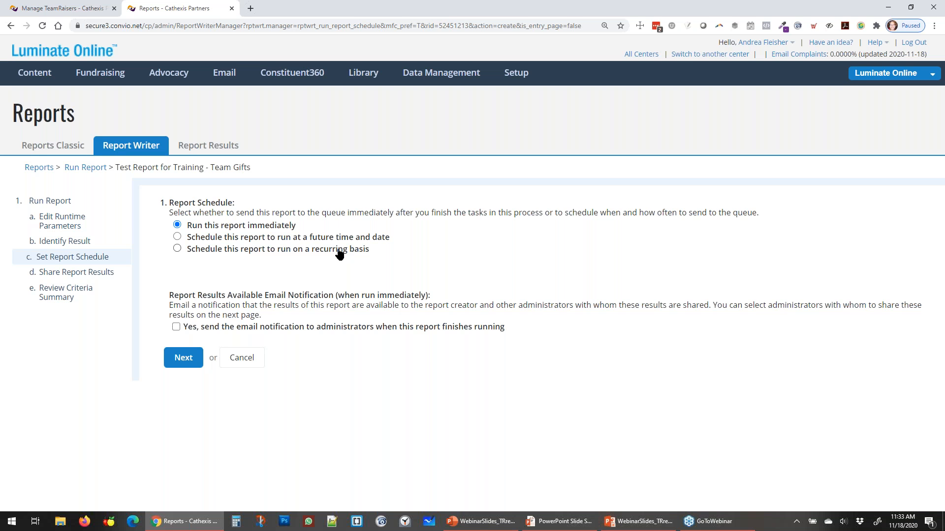
Step: Examine the recurring schedule options, set the report to run immediately and continue to result sharing
left_click(285, 251)
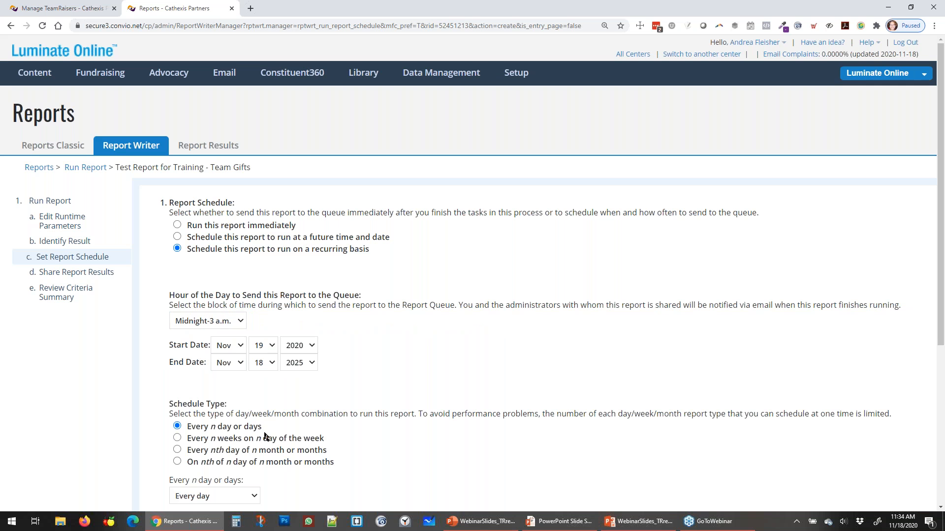
left_click(239, 227)
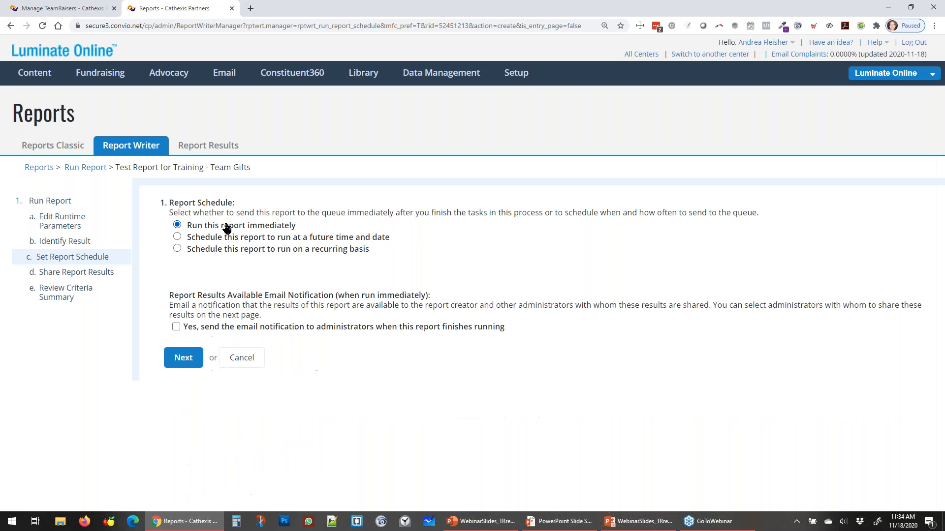
left_click(191, 364)
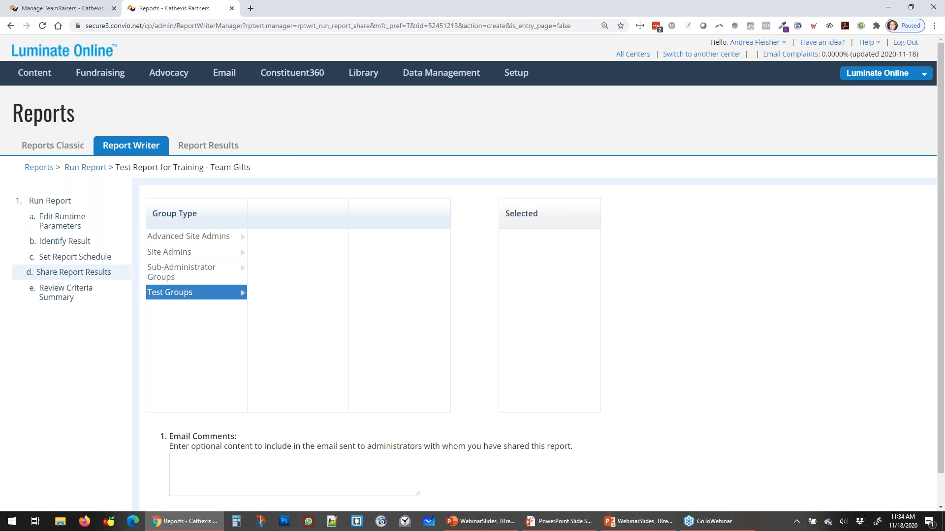
Step: Skip sharing the report results with any administrator group and continue to the run's criteria summary
scroll(208, 306, "down", 1)
scroll(218, 315, "down", 1)
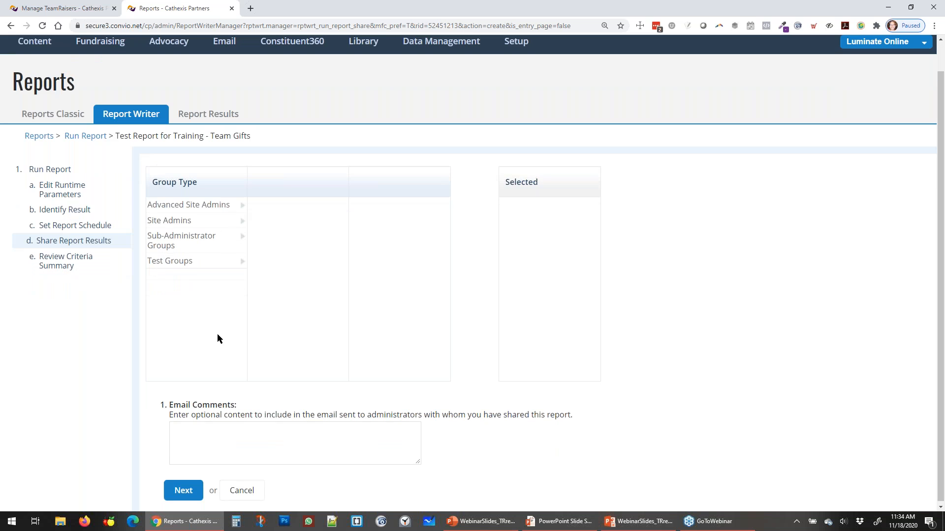
left_click(184, 489)
Step: Examine the report problem details and the suggested solution above the criteria summary
left_click_drag(306, 215, 193, 215)
left_click(211, 215)
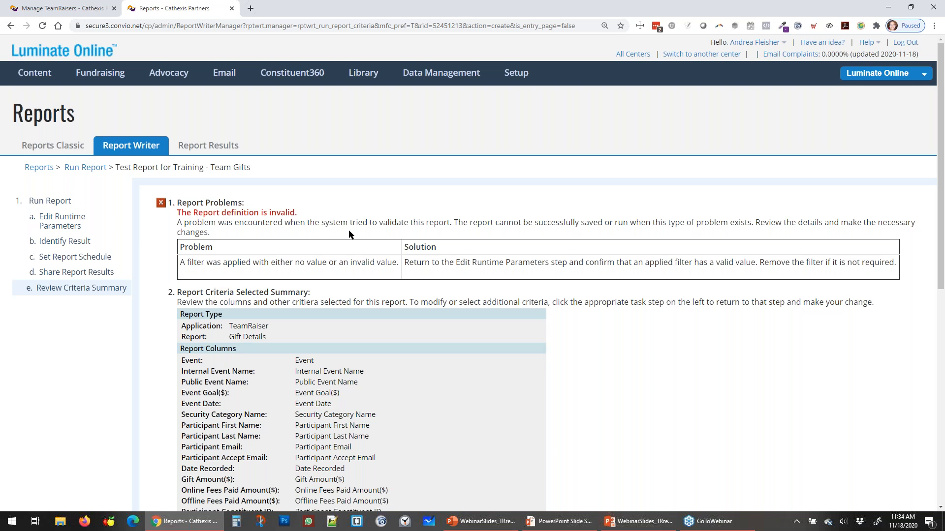
scroll(298, 93, "down", 3)
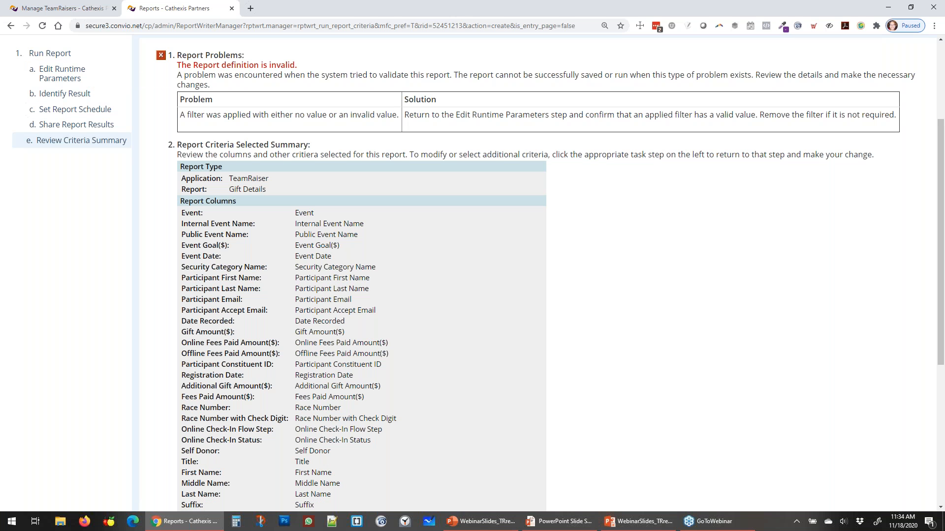
left_click_drag(405, 114, 550, 118)
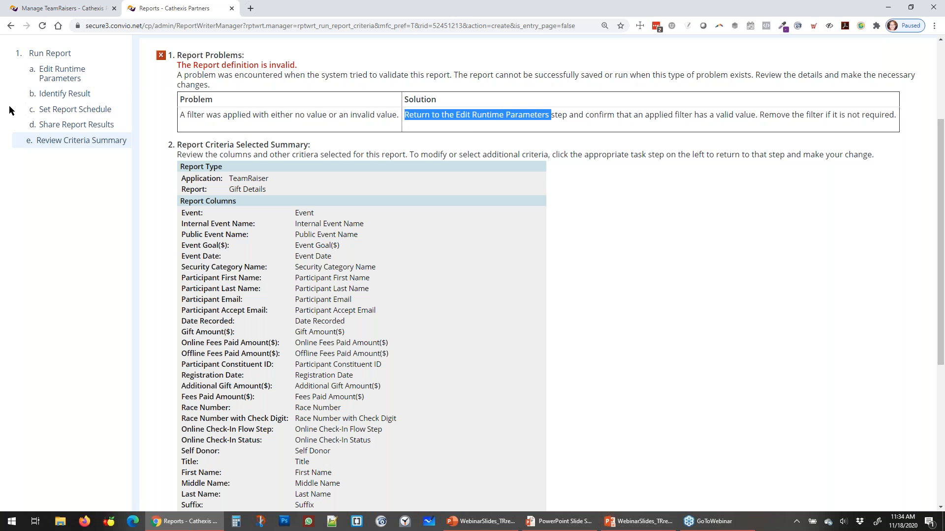
Step: Return to the run's runtime parameters, select a value for the required Event filter, save it and continue to result identification
left_click(49, 78)
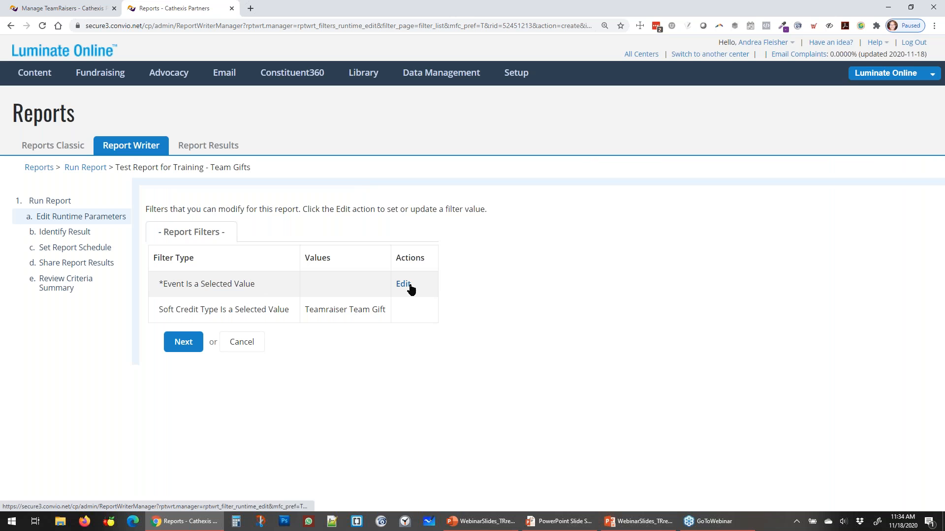
left_click(410, 287)
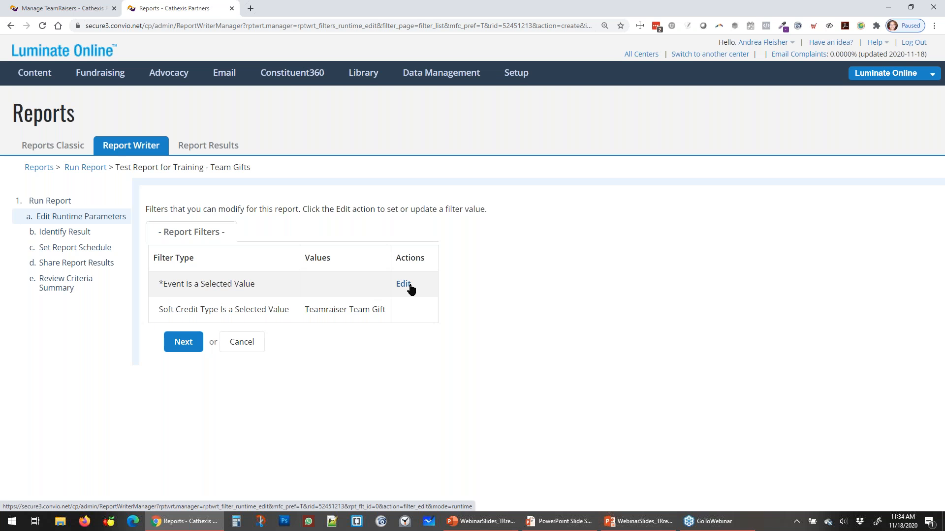
scroll(305, 295, "down", 1)
left_click(266, 408)
left_click(194, 496)
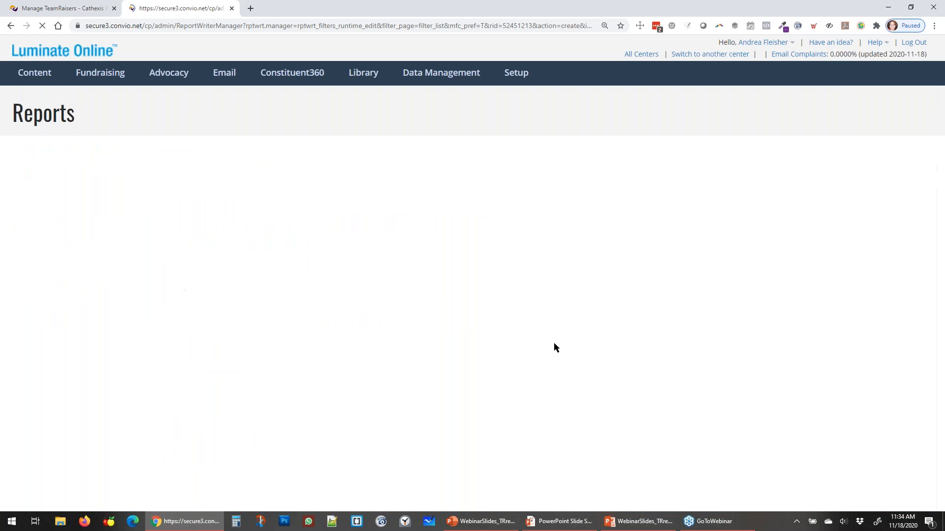
left_click(185, 342)
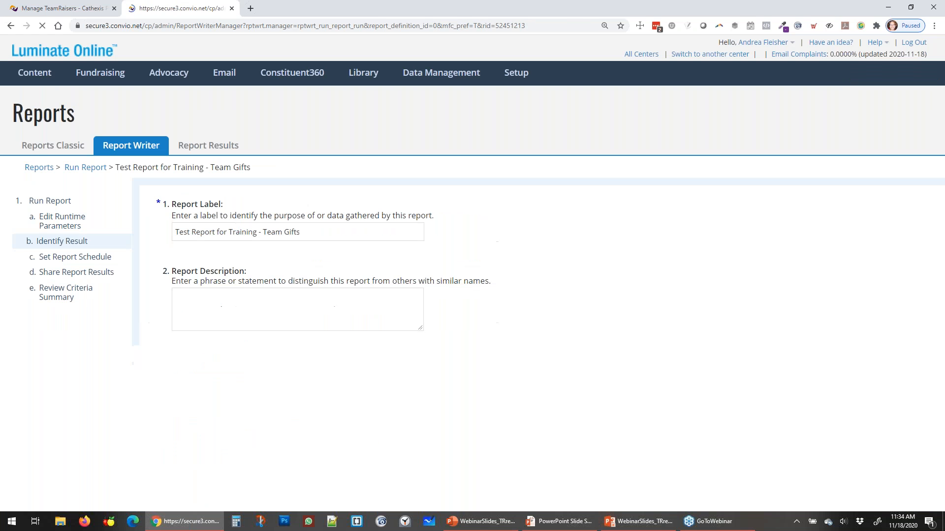
Step: Run the team gifts report from its criteria summary, view its results and refresh the list of report results
left_click(77, 298)
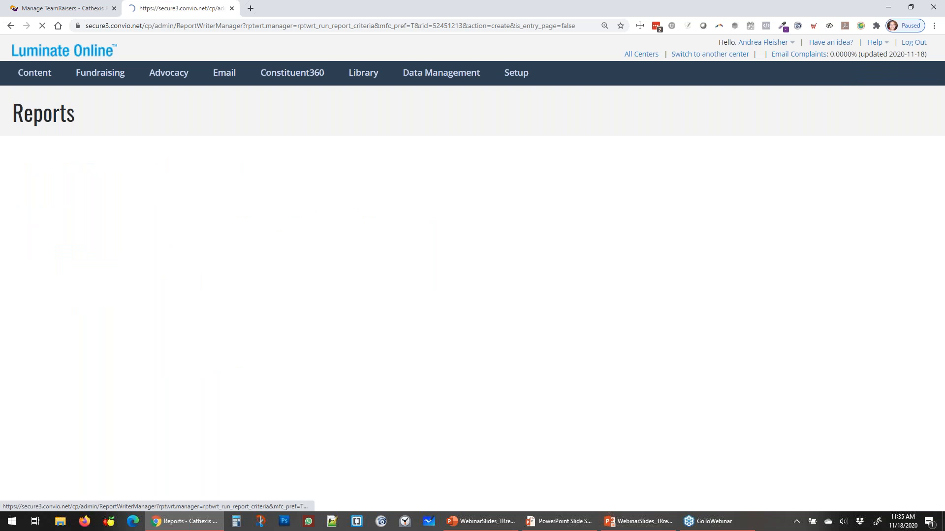
scroll(403, 341, "down", 8)
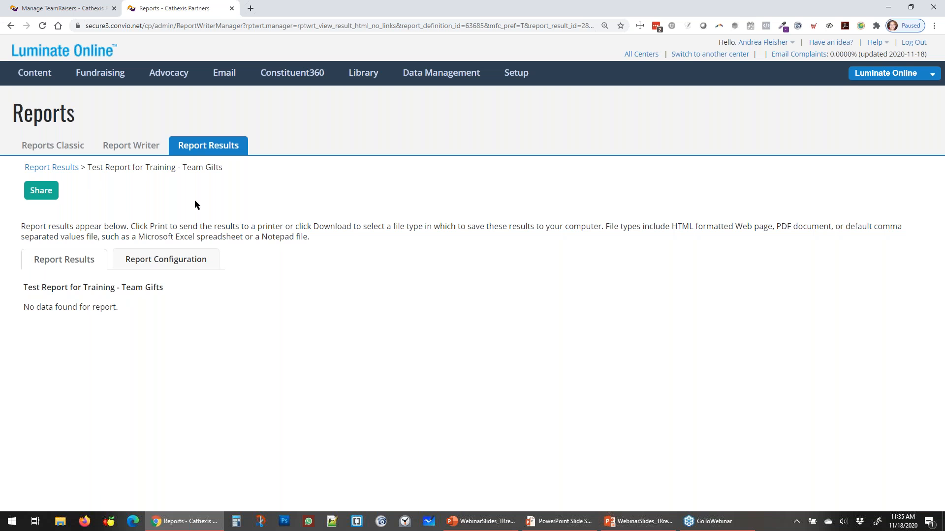
left_click(205, 149)
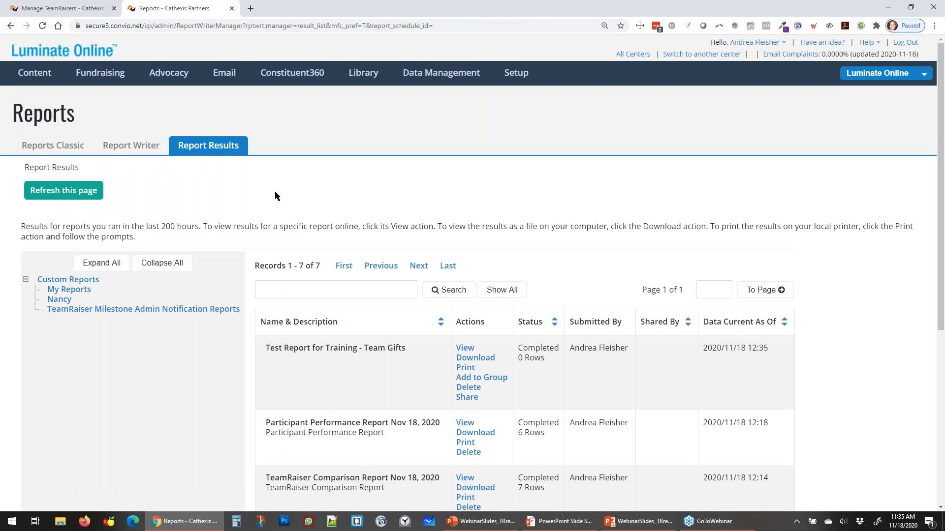
left_click(87, 194)
left_click(229, 149)
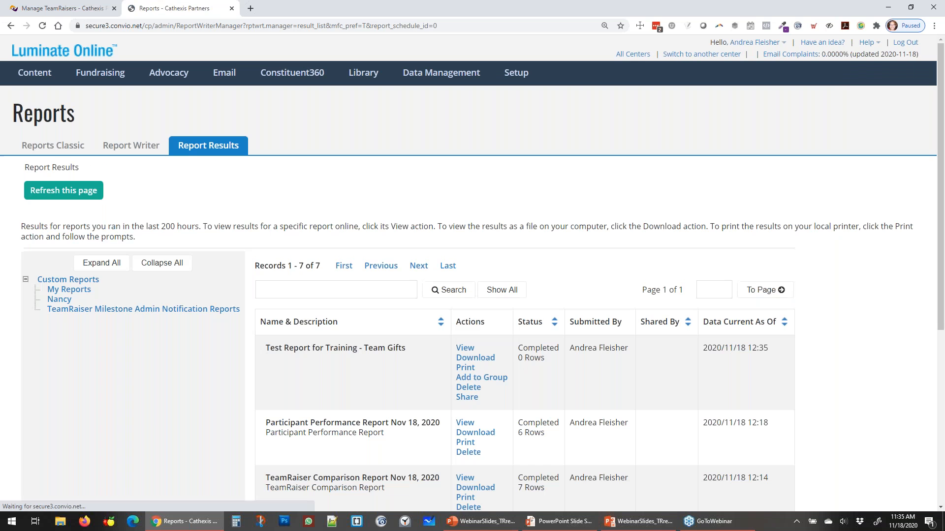
Step: Create a new Report Writer report for the TeamRaiser application with Performance By Team as its report type
left_click(140, 149)
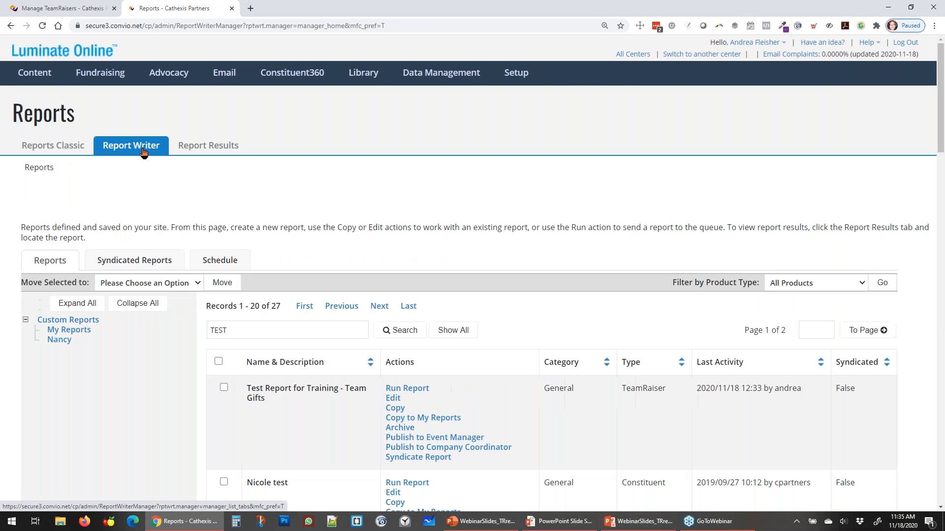
left_click(74, 197)
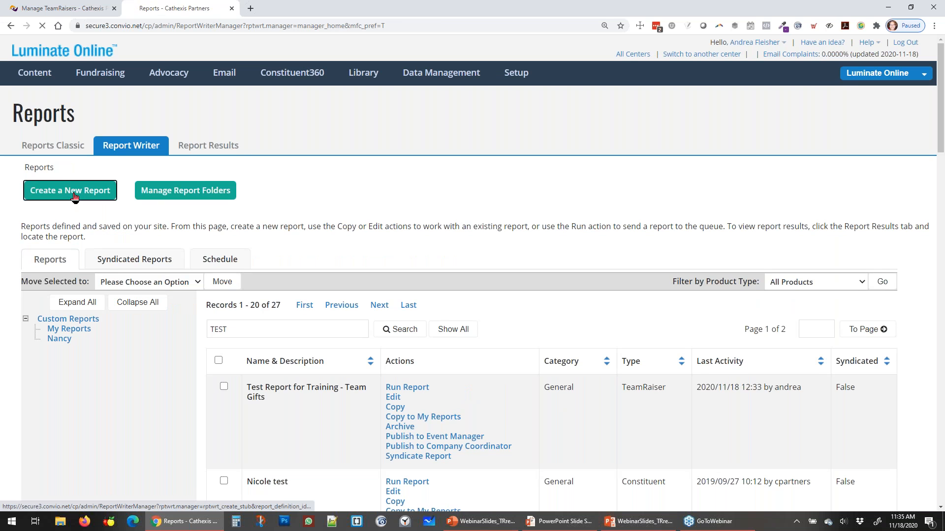
left_click(221, 257)
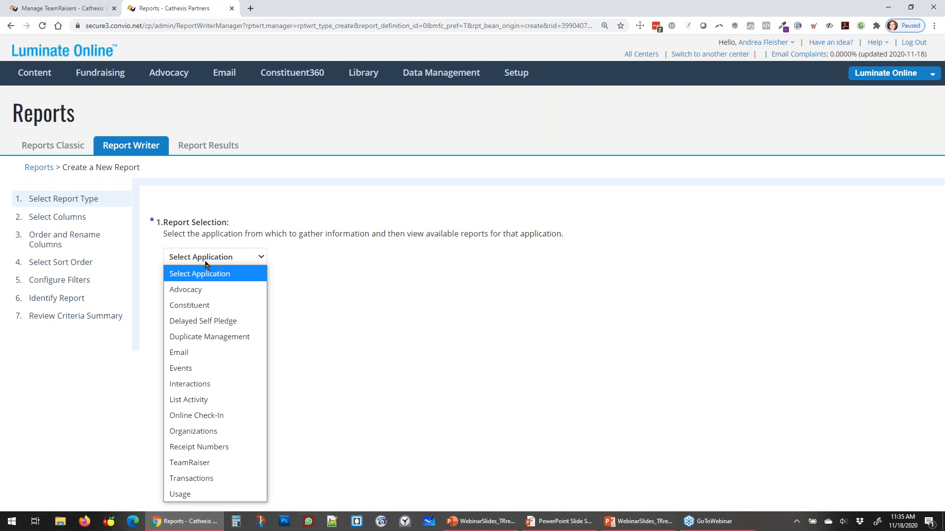
left_click(227, 464)
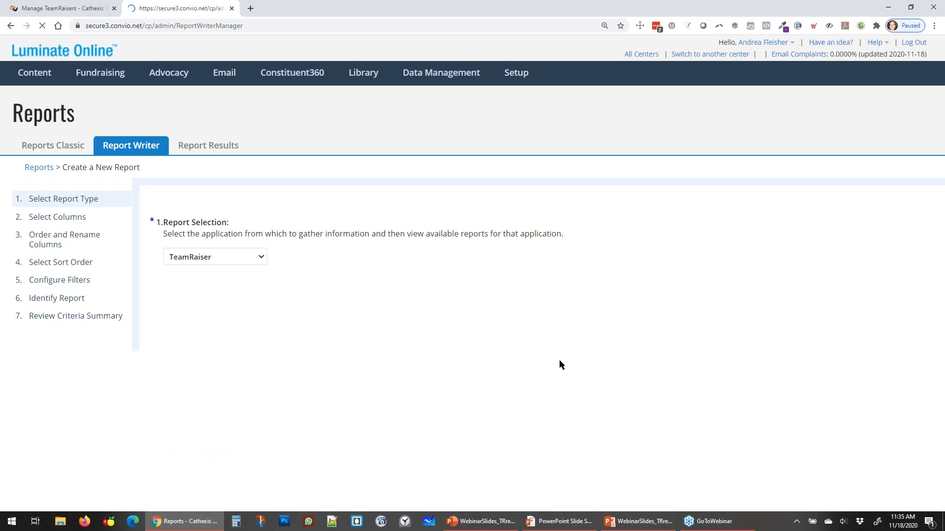
scroll(940, 200, "down", 1)
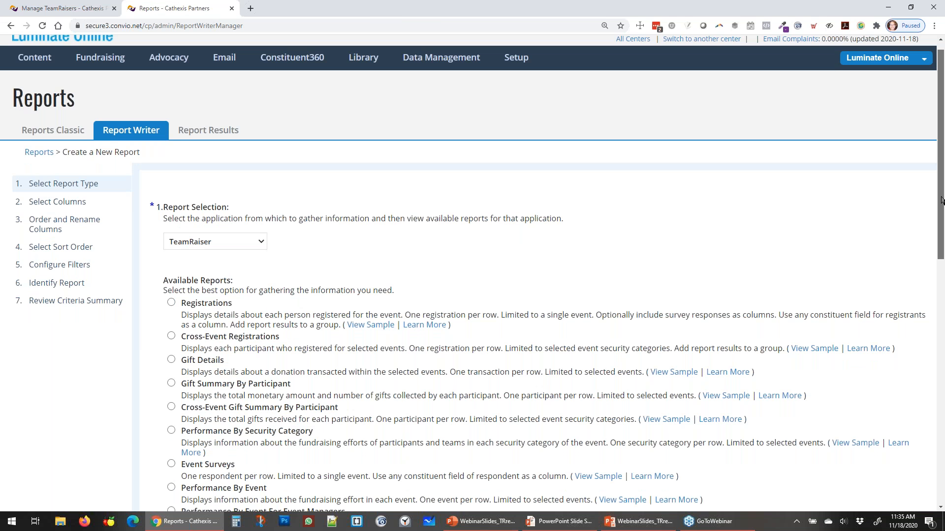
left_click_drag(941, 200, 940, 293)
left_click(172, 291)
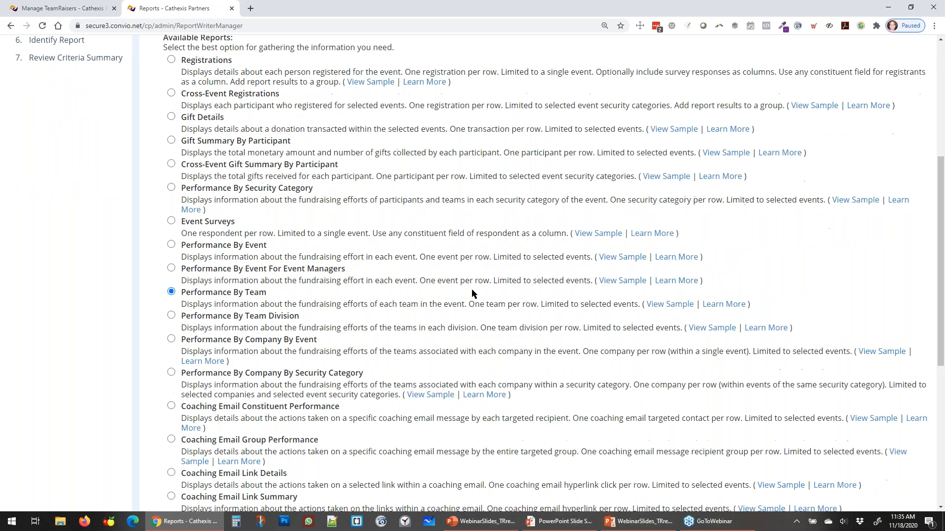
Step: View the sample for the Performance By Team report, return to the report setup and continue to column selection
left_click(672, 307)
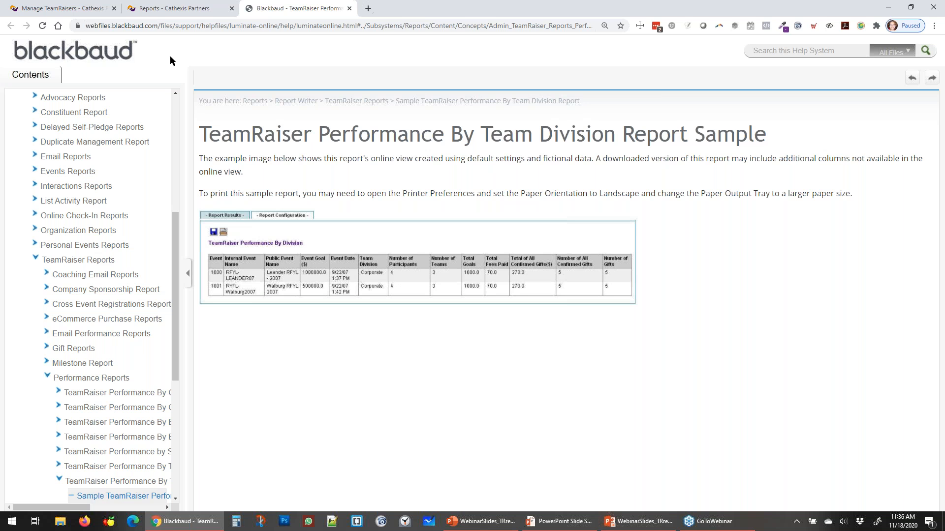
left_click(182, 9)
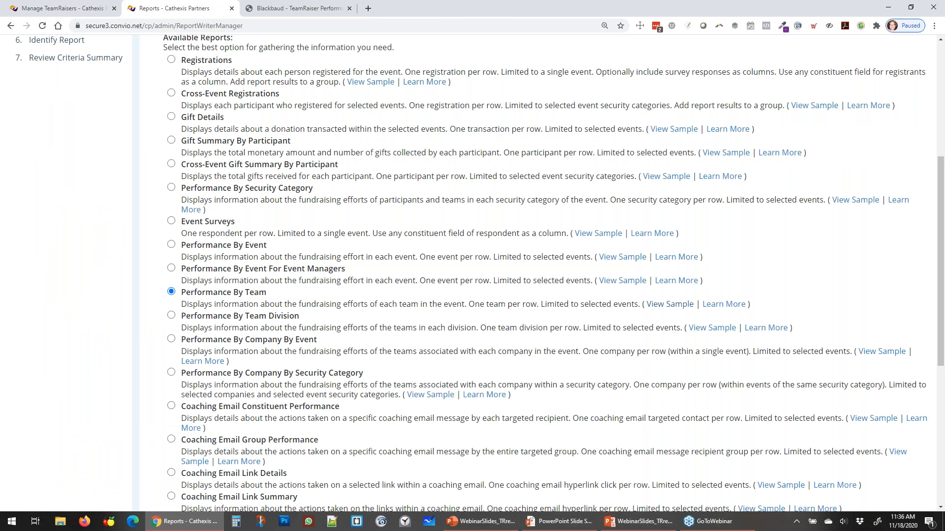
scroll(472, 271, "down", 8)
left_click(182, 487)
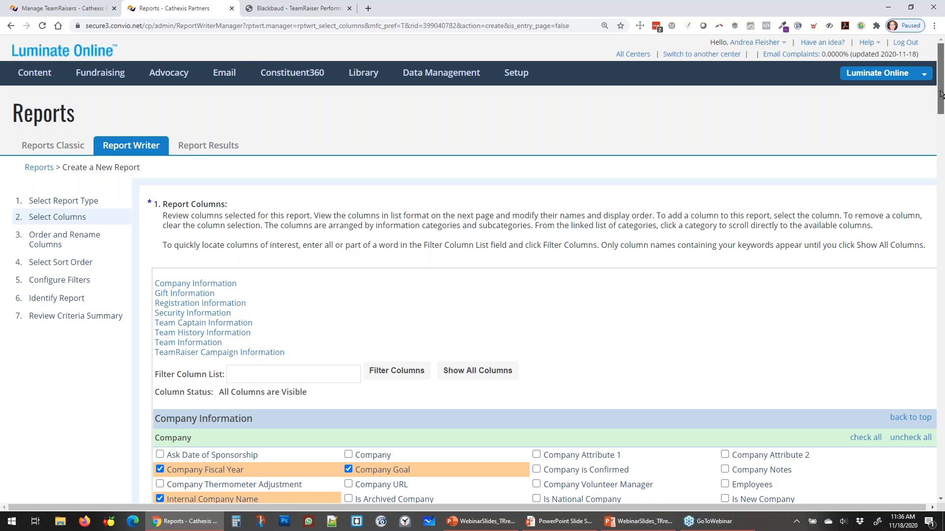
Step: Add the Total Not From Participant($) and Total From Participant($) columns under Gifts by Donor and continue to column ordering
left_click_drag(941, 94, 942, 117)
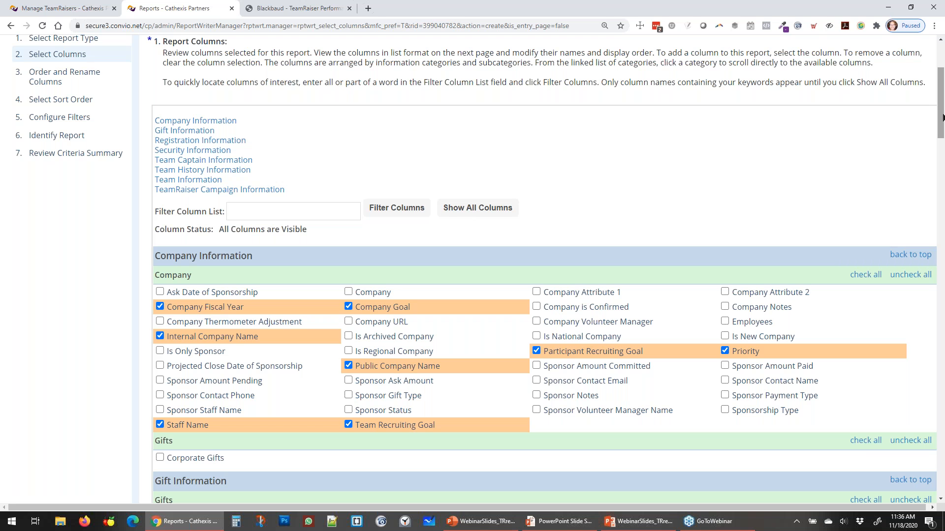
left_click_drag(942, 117, 941, 129)
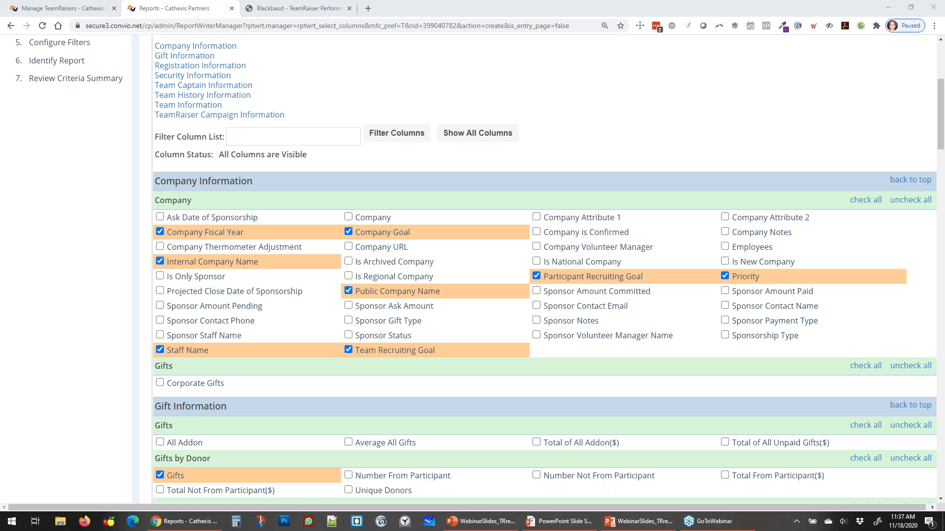
left_click(651, 117)
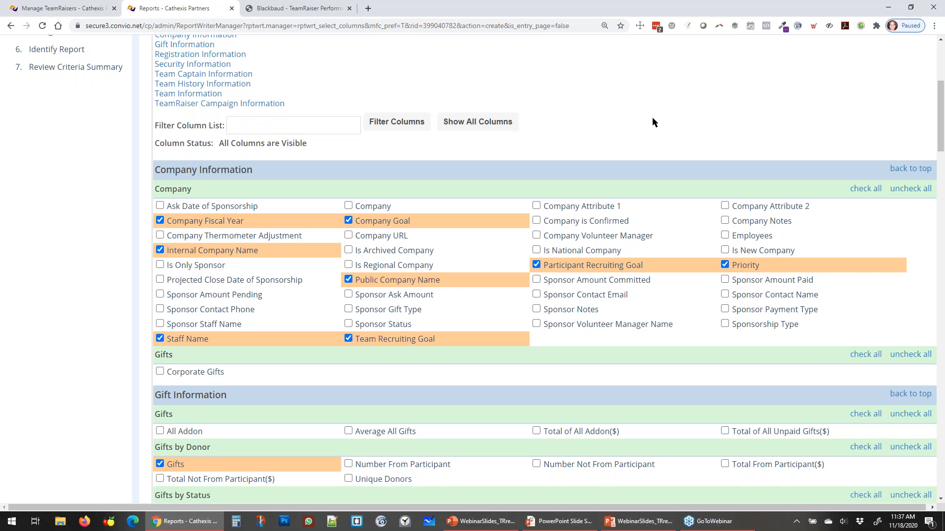
left_click_drag(940, 131, 942, 168)
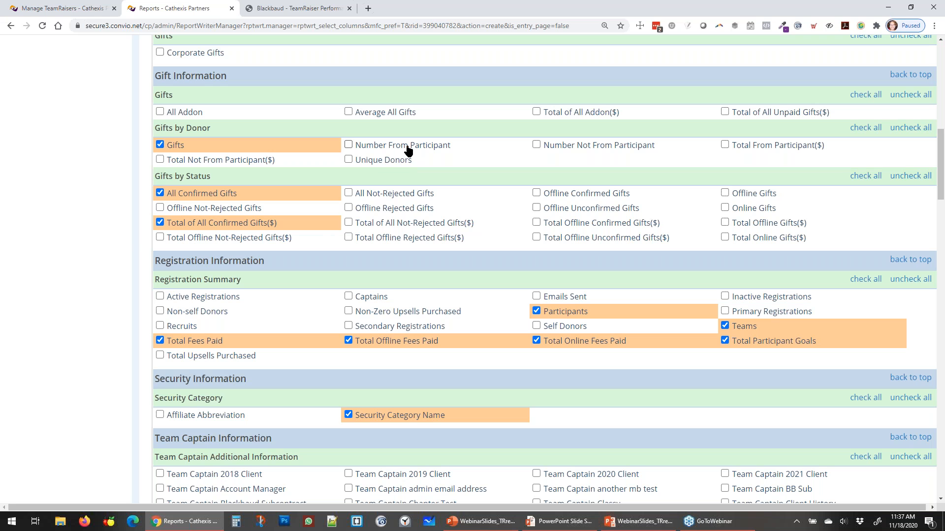
left_click(239, 164)
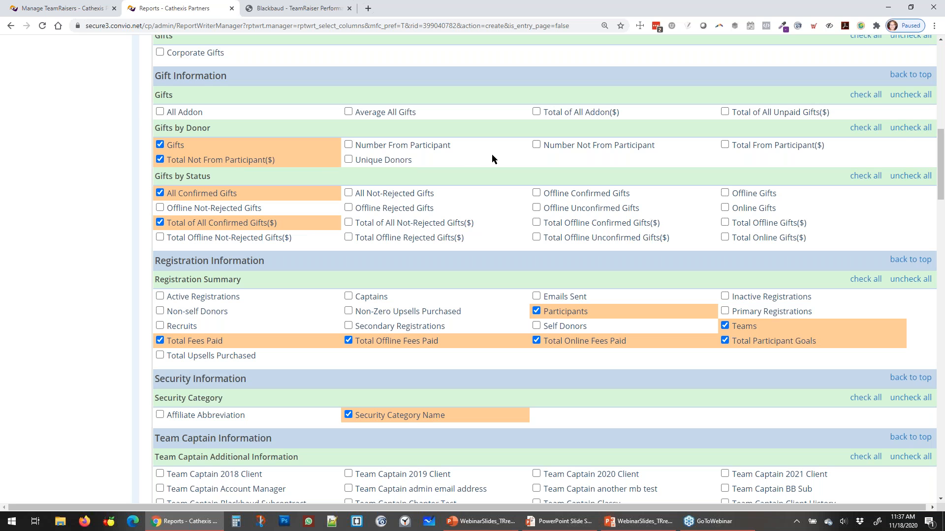
left_click(724, 144)
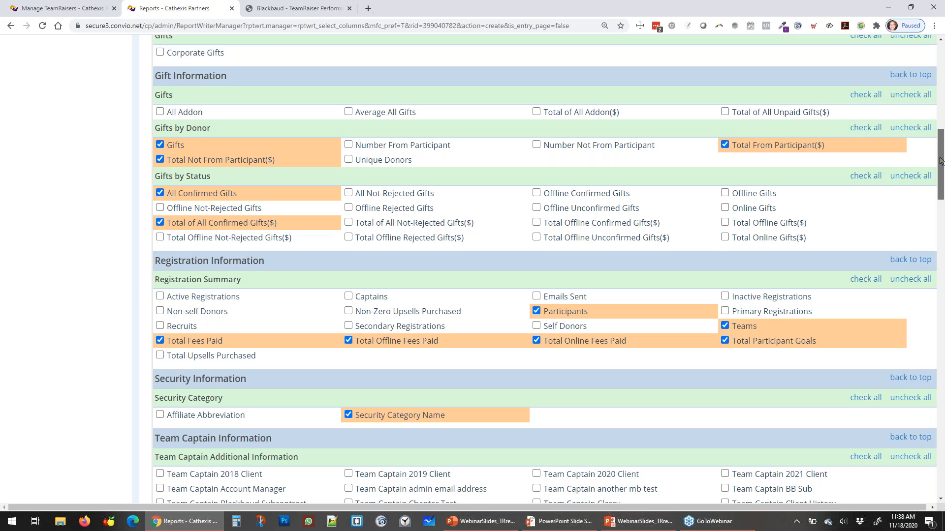
left_click_drag(940, 160, 943, 317)
left_click_drag(941, 328, 941, 457)
left_click(190, 479)
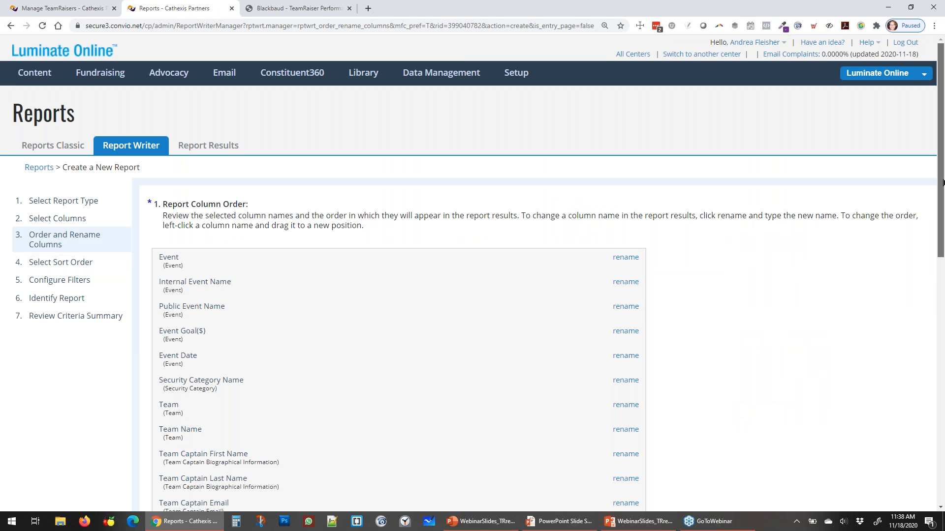
Step: Review the order and names of the selected columns, keep them as they are and continue to the sort order
left_click_drag(943, 183, 942, 242)
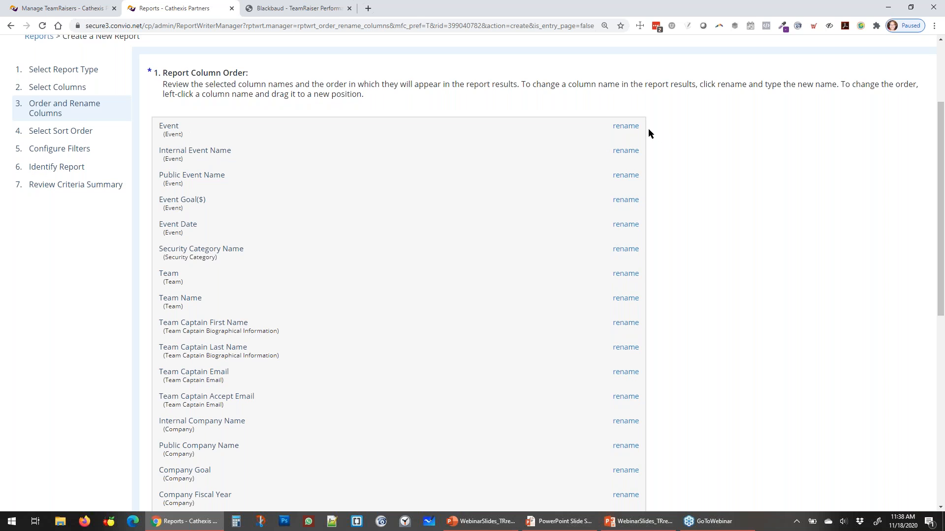
left_click(194, 128)
mouse_move(194, 130)
left_mouse_down()
mouse_move(209, 133)
mouse_move(222, 259)
mouse_move(208, 122)
left_mouse_up()
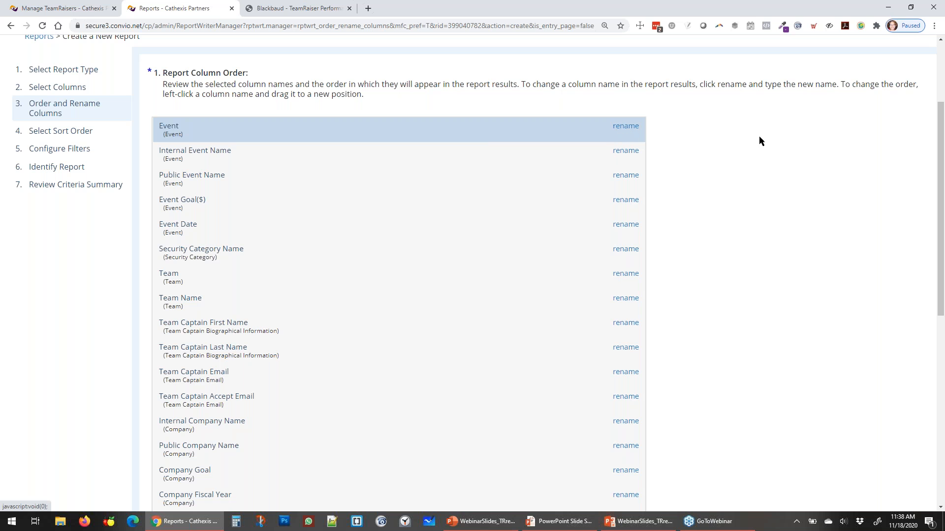
left_click_drag(941, 143, 937, 332)
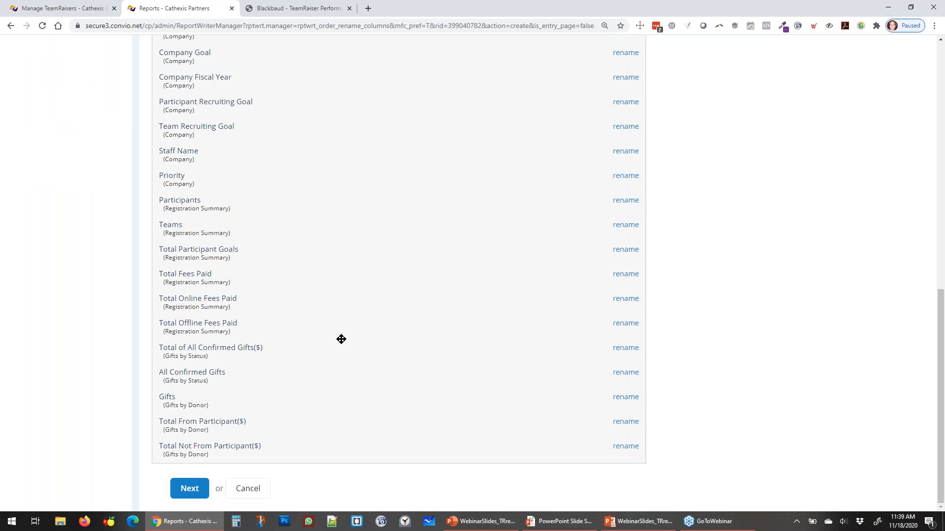
left_click(192, 494)
Step: Sort the report results by Event ascending and then by Team ascending, and continue to the filters
left_click(247, 255)
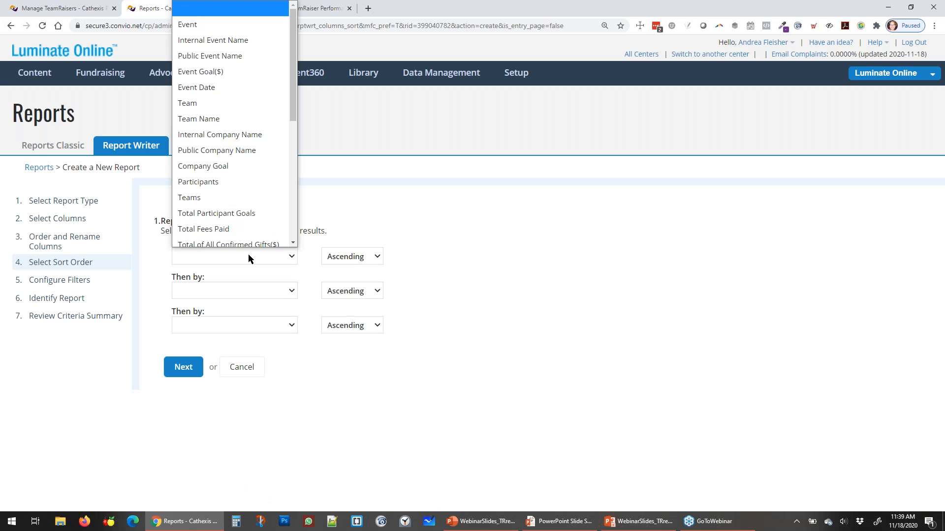
left_click(208, 23)
left_click(347, 256)
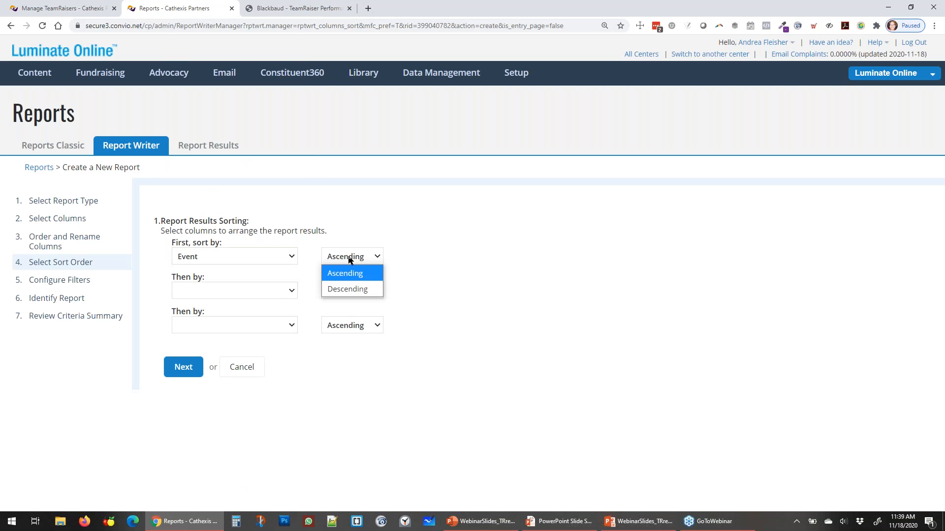
left_click(347, 274)
left_click(264, 291)
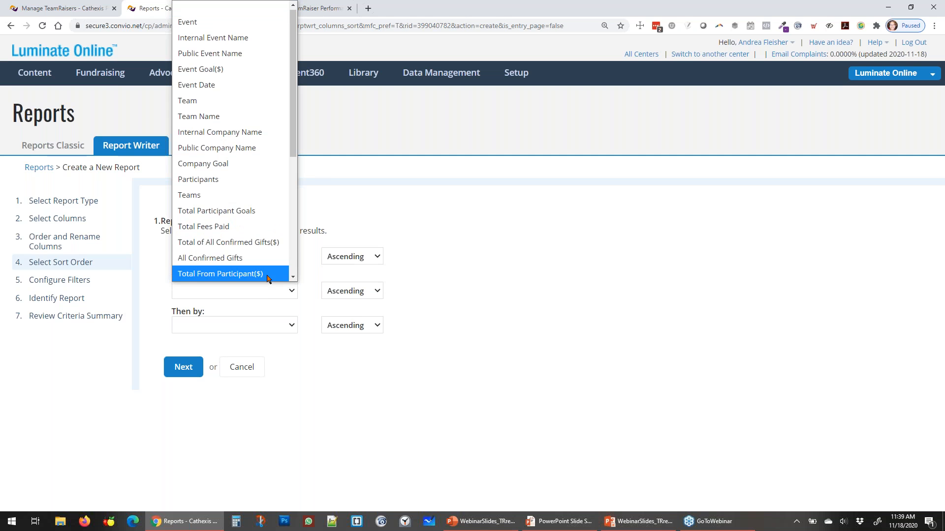
left_click(209, 101)
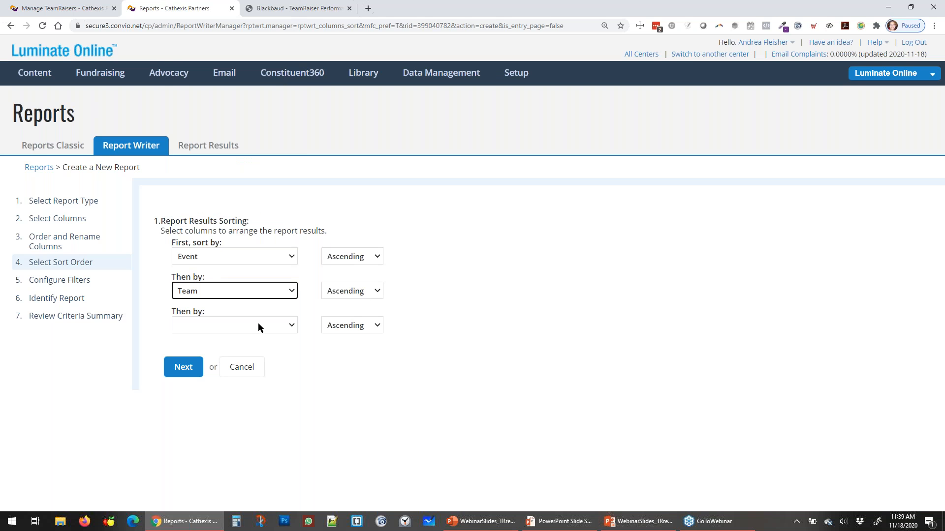
left_click(183, 373)
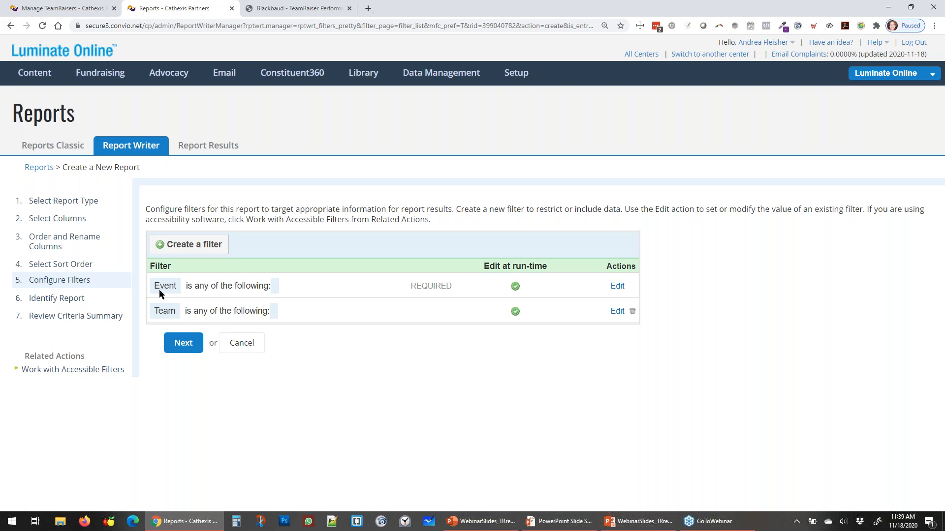
Step: Edit the required Event filter and search its lookup list for events containing the administrator's first name
left_click(618, 287)
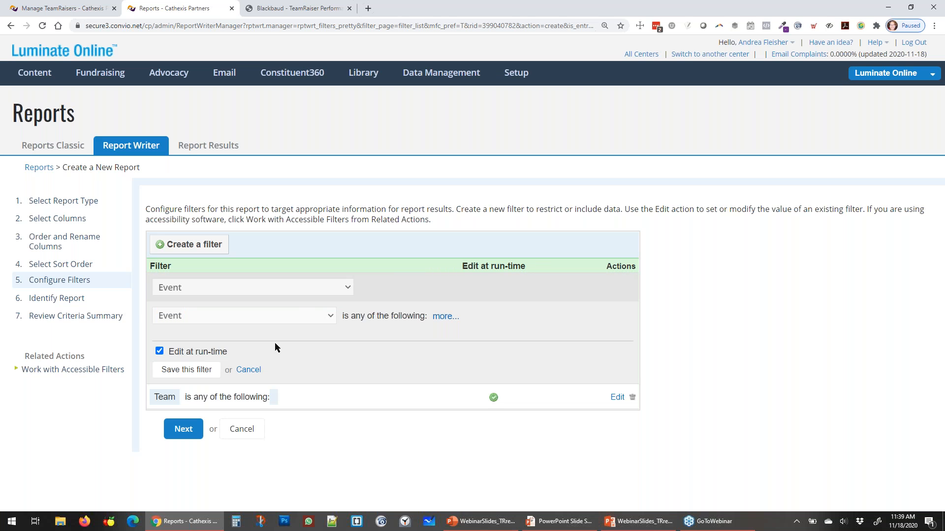
left_click(444, 318)
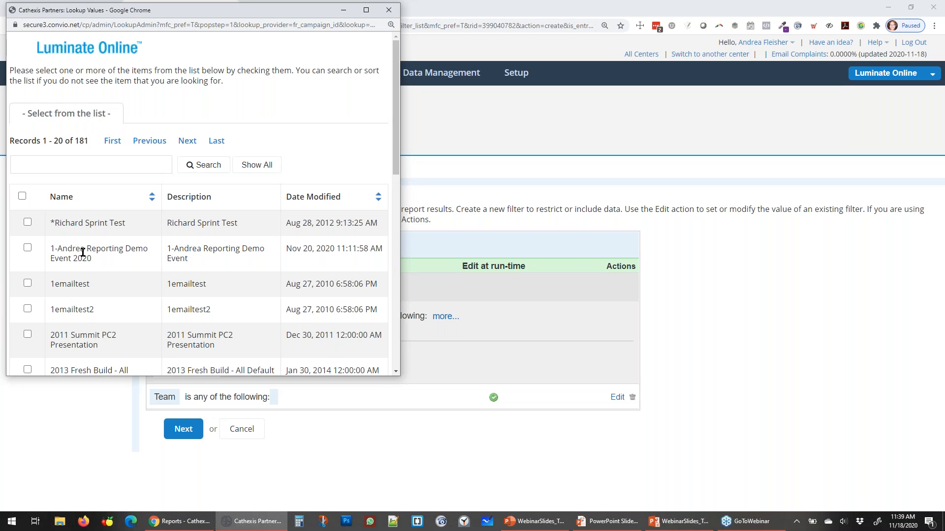
left_click(77, 165)
type("andrea")
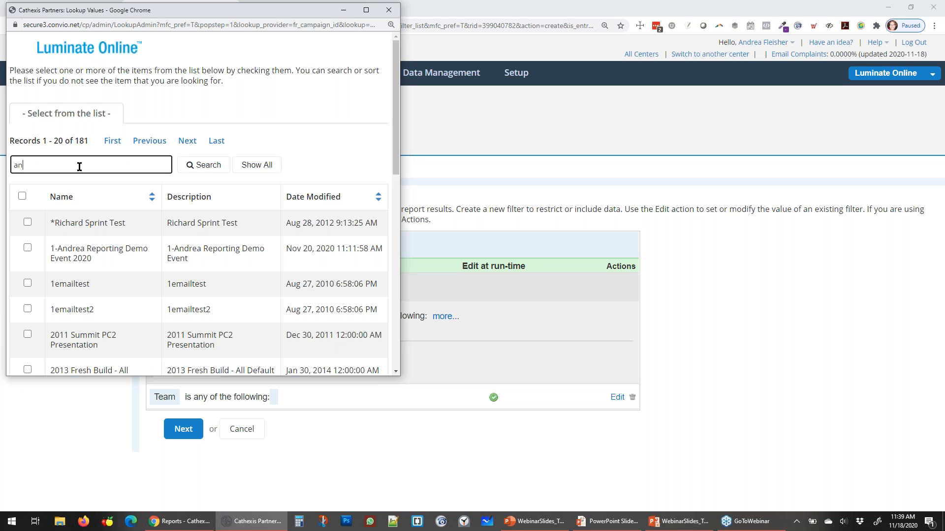
key("Return")
Step: Select Reporting Demo Event 2020, event 2018, event 2019, F4P prototype, pdf test TR, Prototype fot1 and Test 0916 in the search results and save the Event filter
left_click(27, 202)
left_click(27, 238)
left_click(28, 275)
left_click(28, 309)
left_click(28, 335)
scroll(54, 340, "down", 1)
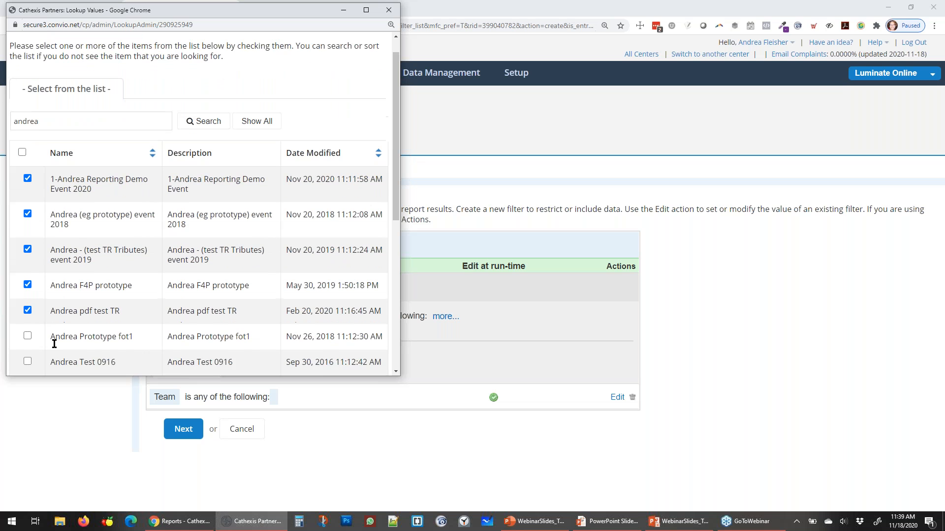
left_click(28, 311)
left_click(27, 338)
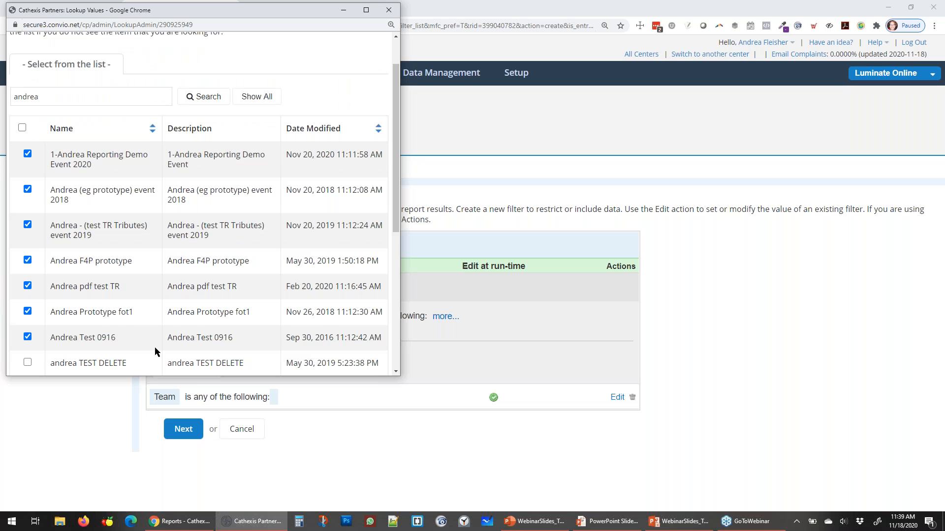
scroll(253, 292, "down", 5)
left_click(105, 365)
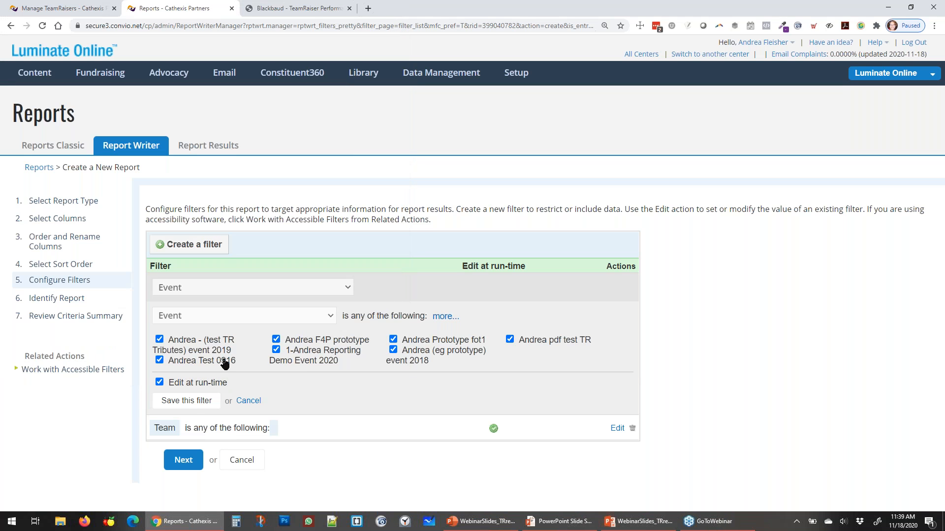
left_click(187, 401)
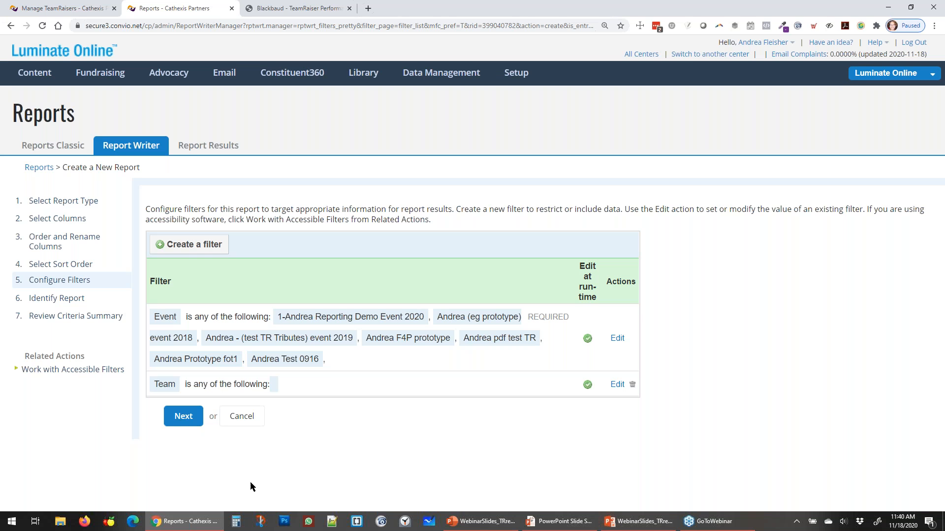
Step: Look through the Team filter's lookup list, save the filter without values but editable at run-time, and continue to report identification
left_click(617, 385)
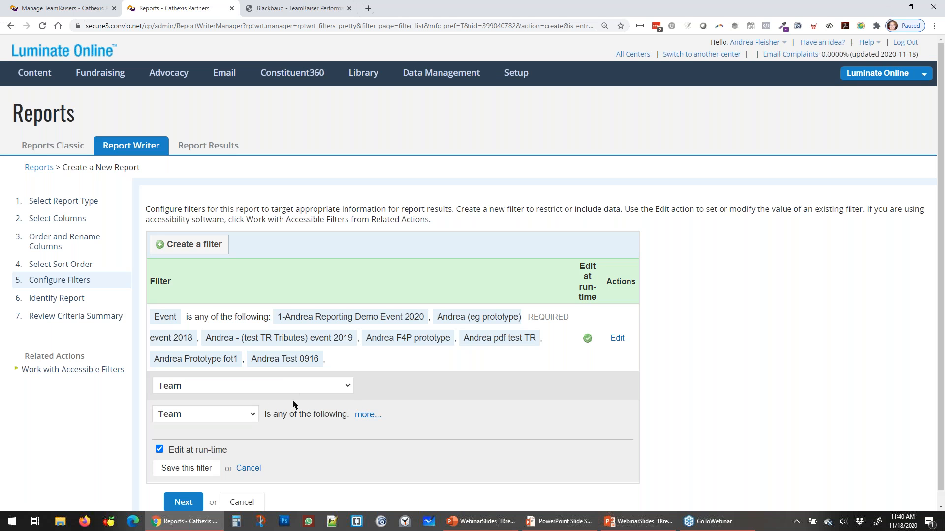
left_click(370, 416)
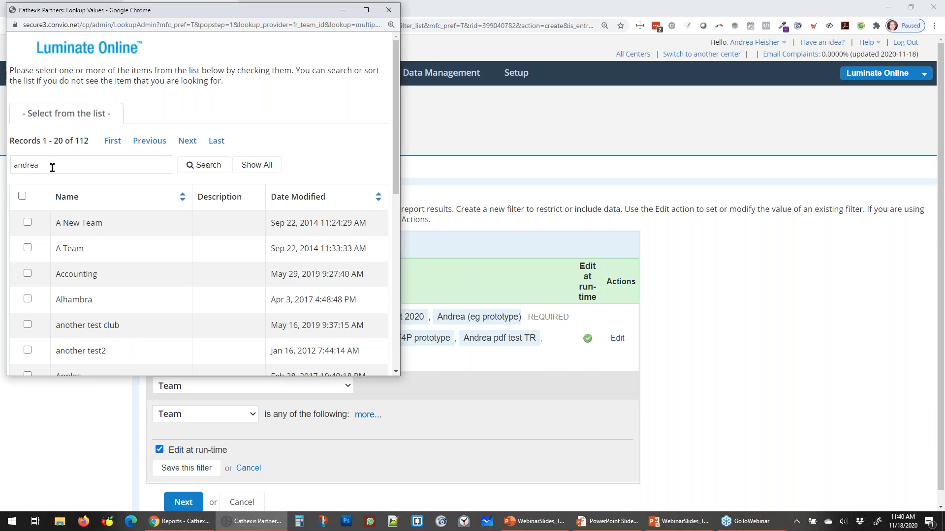
left_click(388, 9)
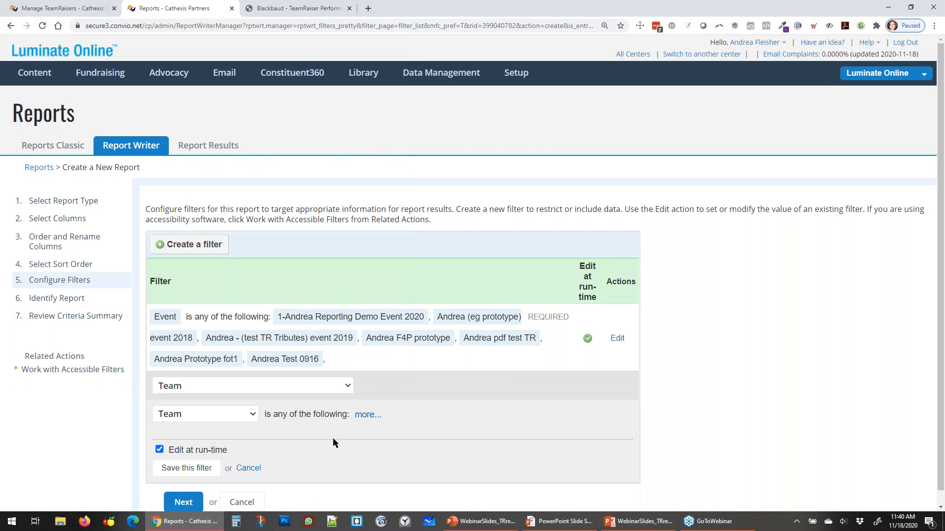
left_click(186, 470)
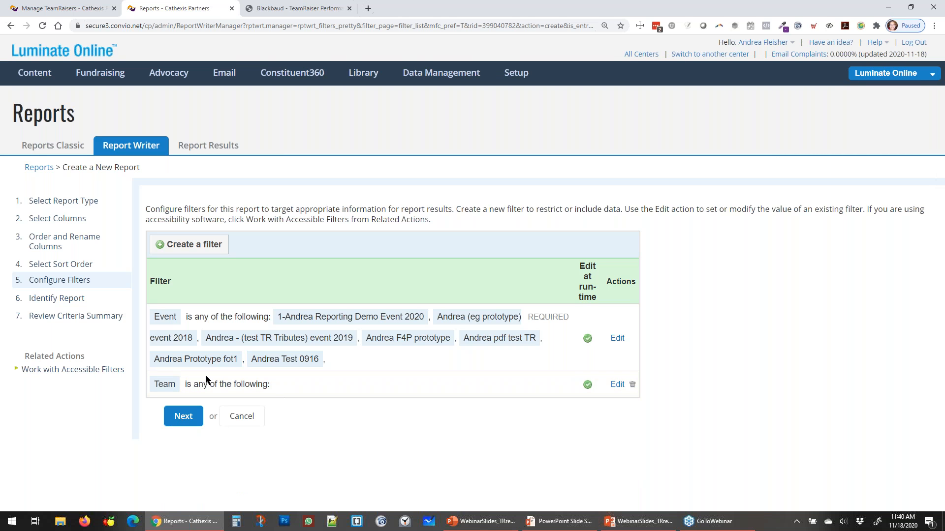
left_click(182, 422)
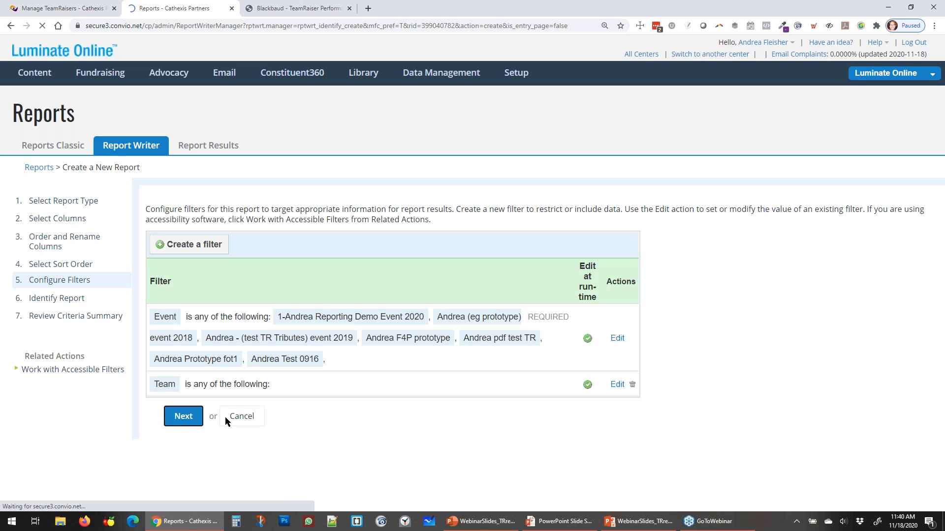
Step: Label the report Test Team Gift Report, keep the General security category and Custom Reports folder, and continue to the criteria summary
left_click(229, 227)
type("T")
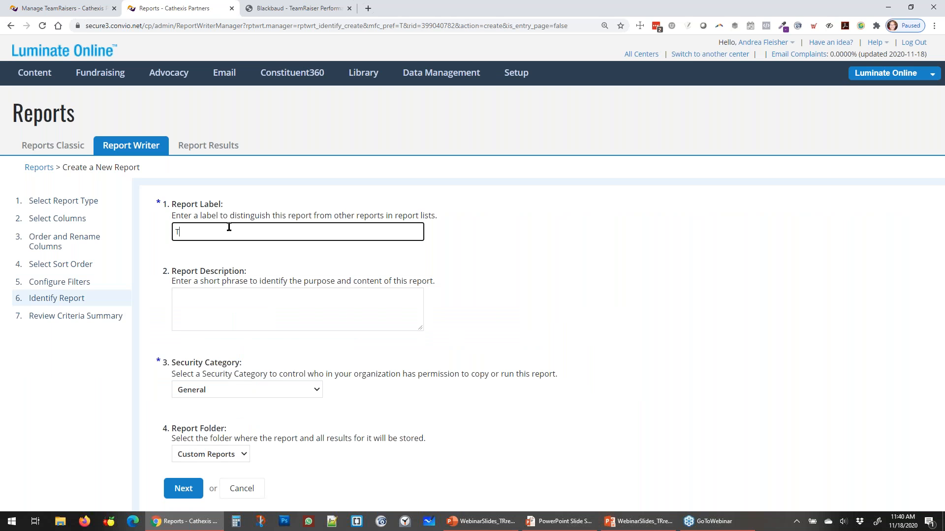
type("est Team Gift Report")
key("Tab")
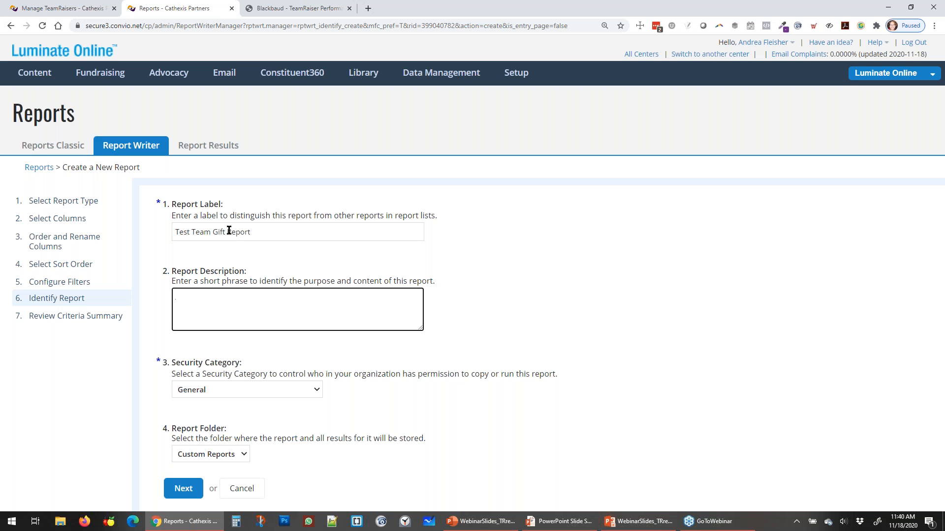
left_click(289, 231)
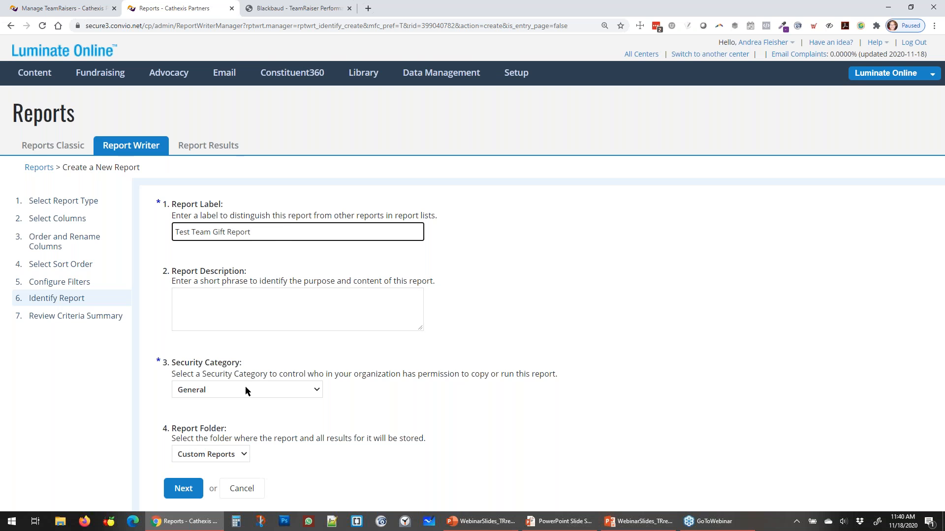
left_click(192, 489)
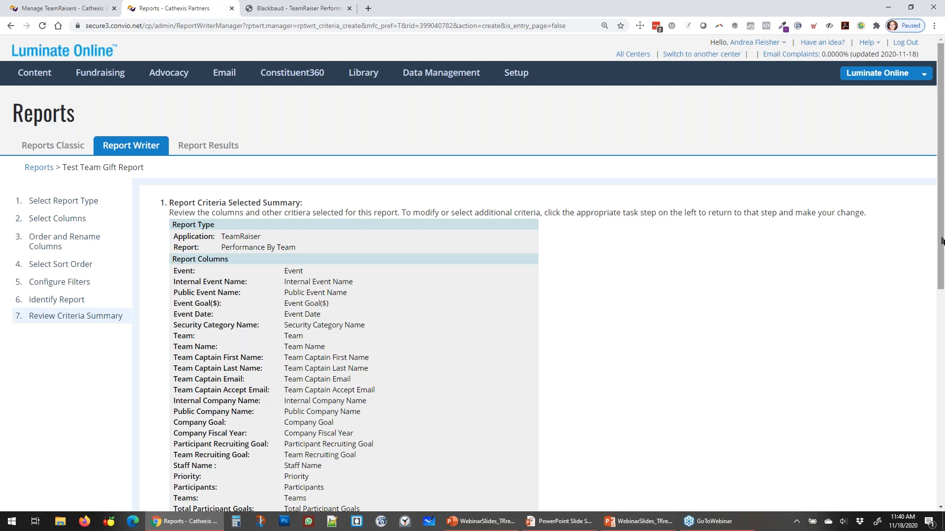
Step: Review the criteria summary, save the report configuration and locate Test Team Gift Report in the reports list
left_click_drag(941, 241, 943, 471)
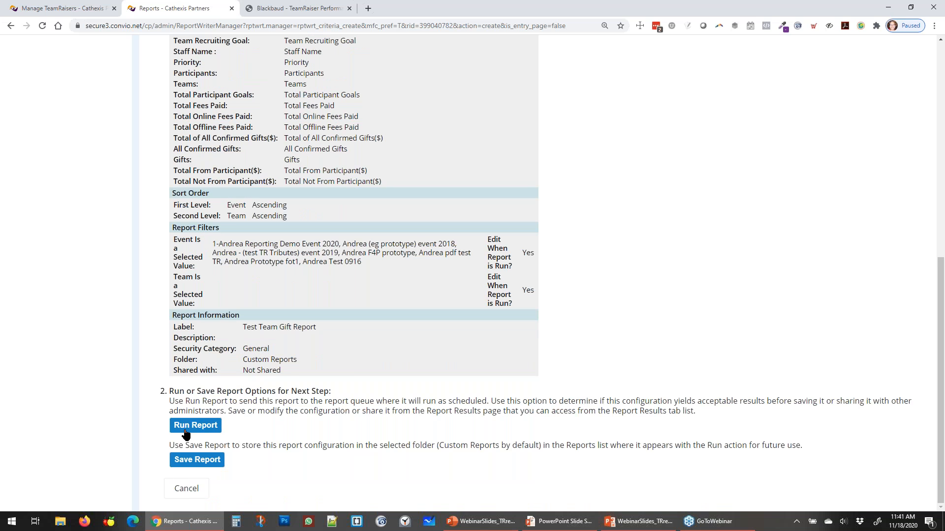
left_click(199, 461)
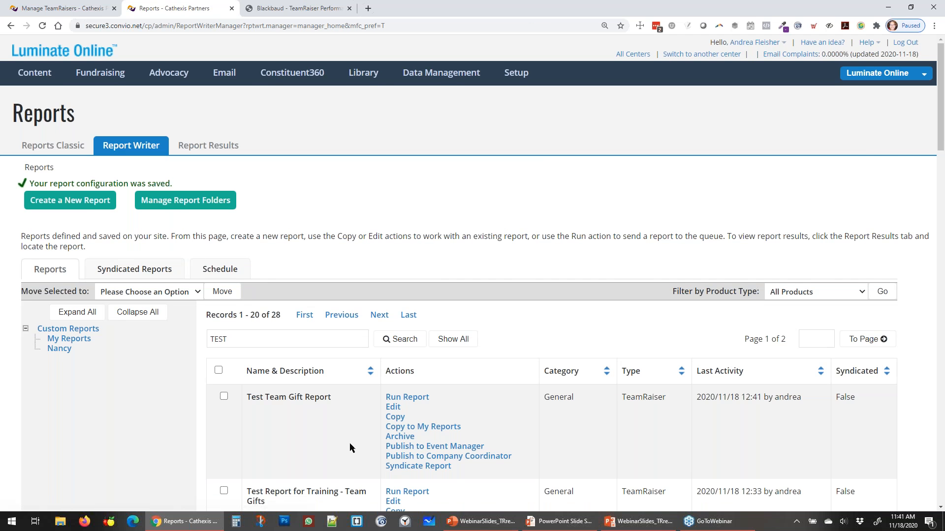
scroll(347, 435, "down", 1)
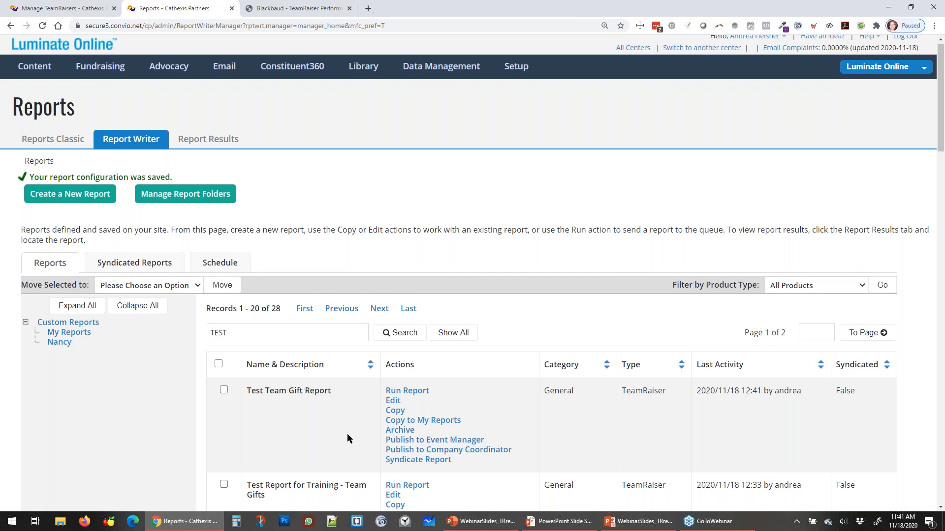
left_click_drag(336, 347, 240, 347)
left_click(353, 363)
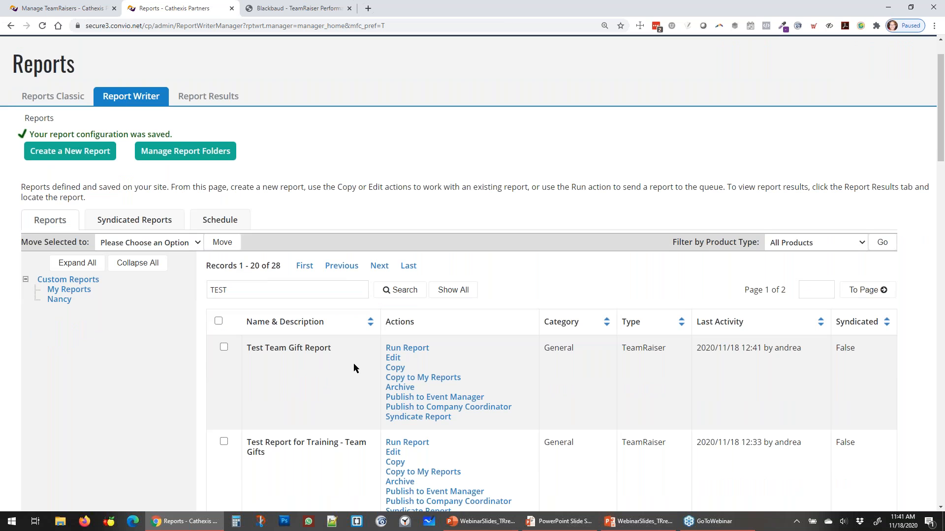
Step: Start running Test Team Gift Report with its existing filters, label, immediate schedule and no sharing, and proceed to the criteria summary
left_click(413, 351)
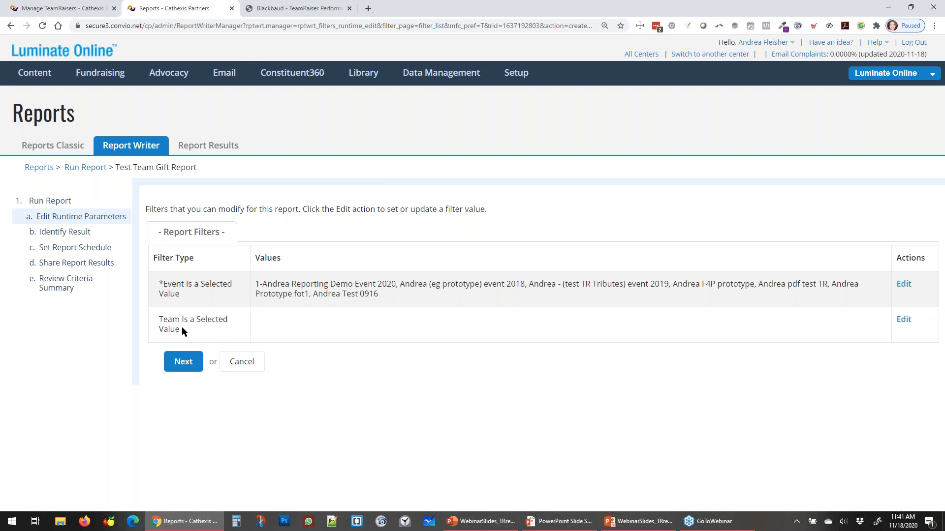
left_click(188, 368)
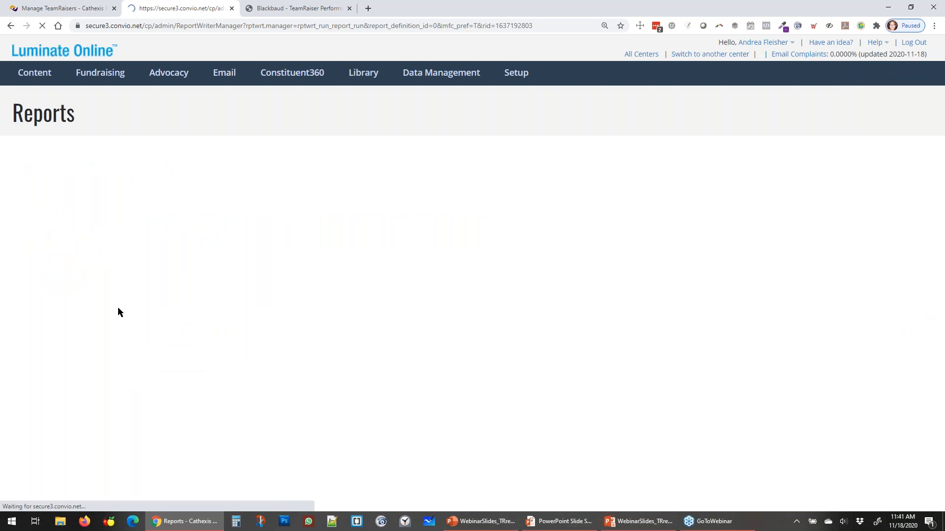
left_click(182, 367)
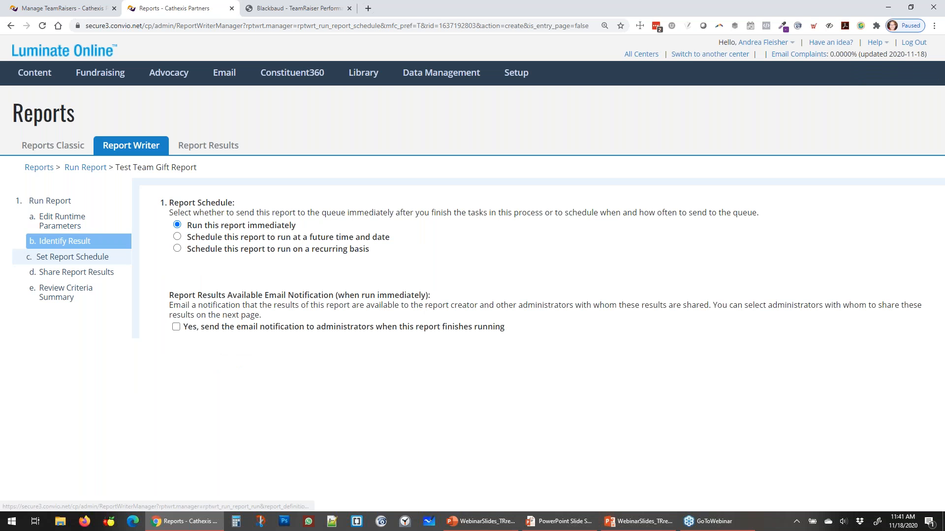
left_click(179, 353)
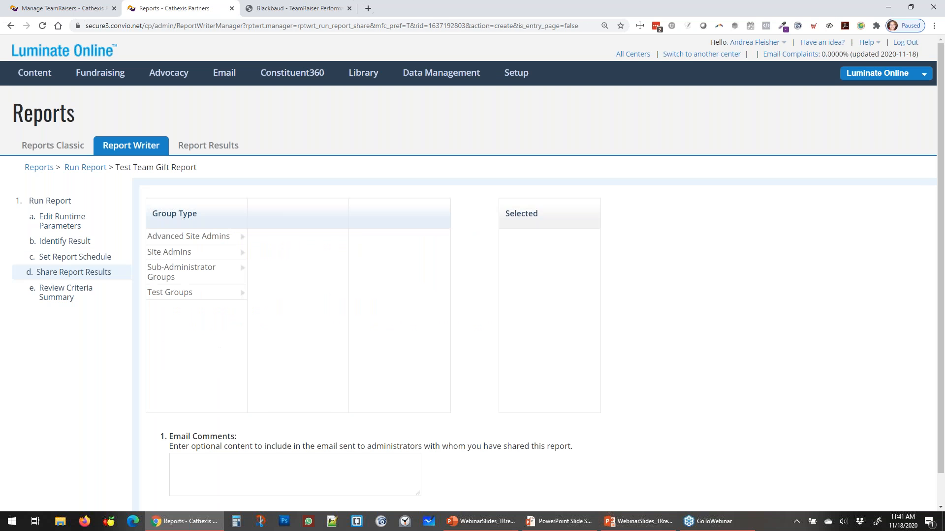
scroll(173, 394, "down", 2)
left_click(182, 488)
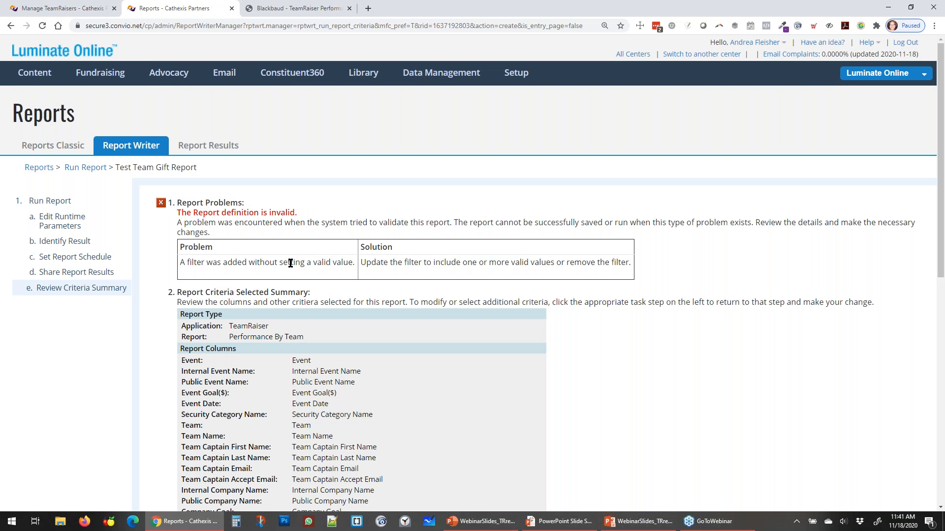
Step: Return to the runtime parameters and set the Team filter to all teams on the first page of its lookup list
left_click(72, 230)
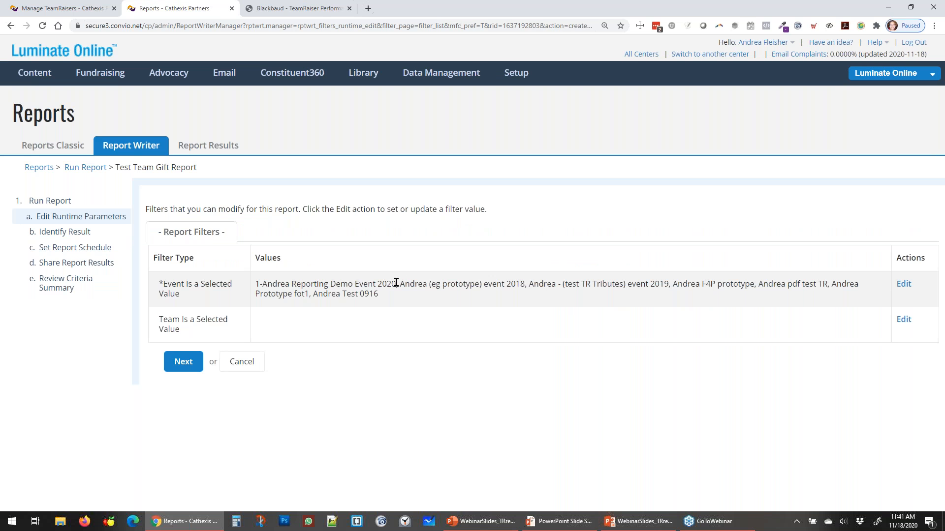
left_click(905, 322)
scroll(355, 327, "down", 1)
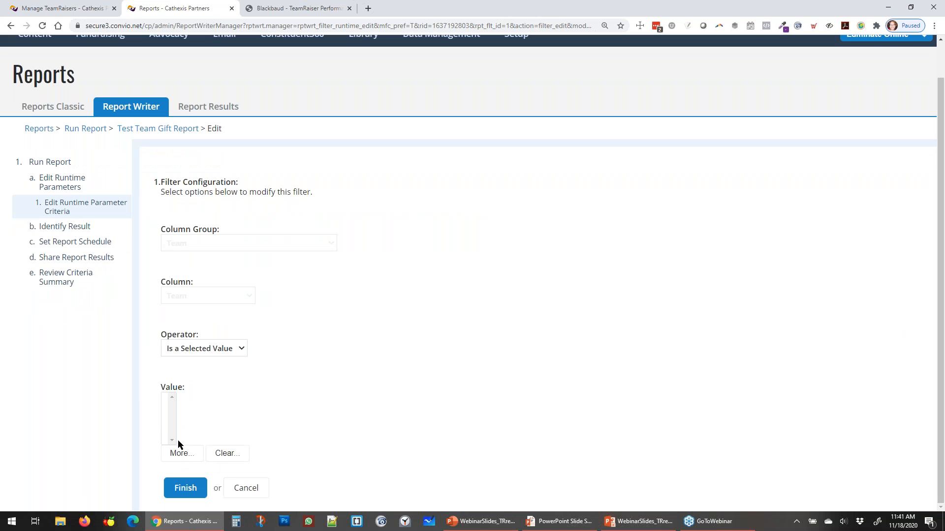
left_click(197, 350)
left_click(362, 367)
left_click(173, 396)
left_click(182, 453)
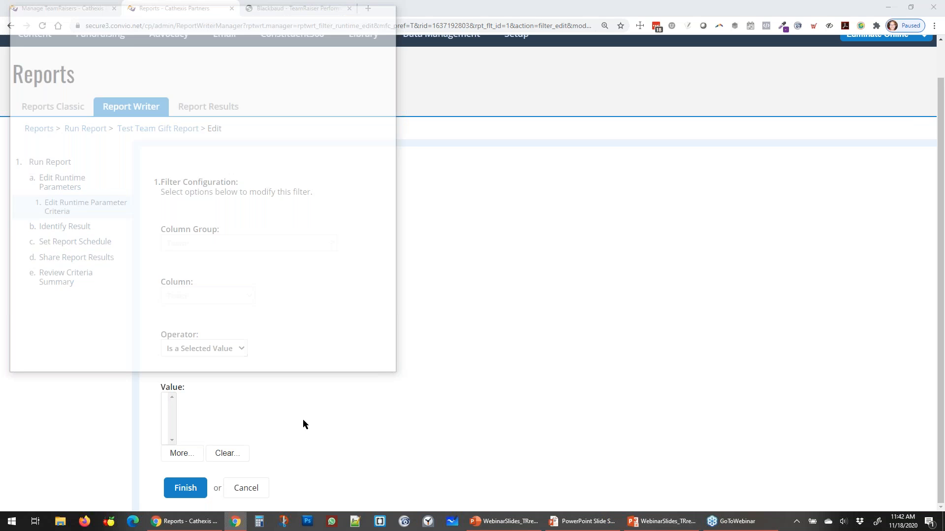
left_click(22, 196)
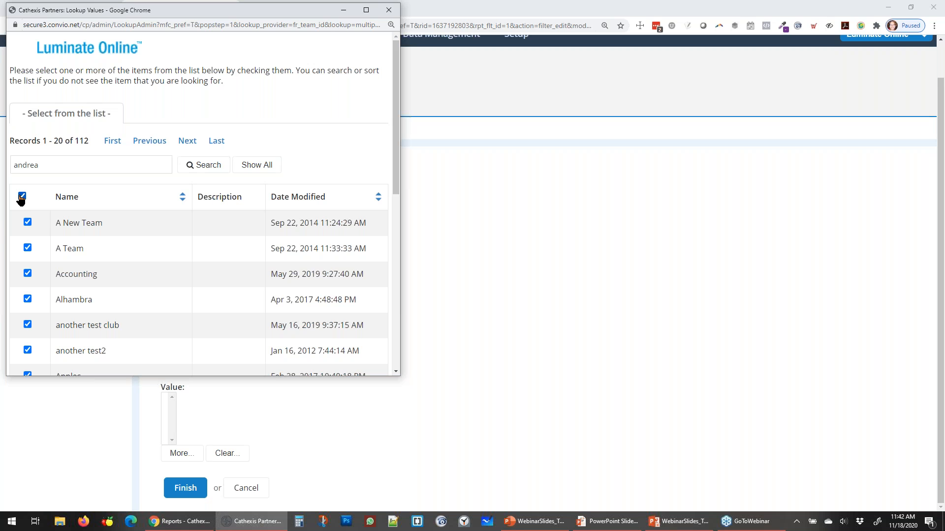
left_click_drag(397, 157, 399, 339)
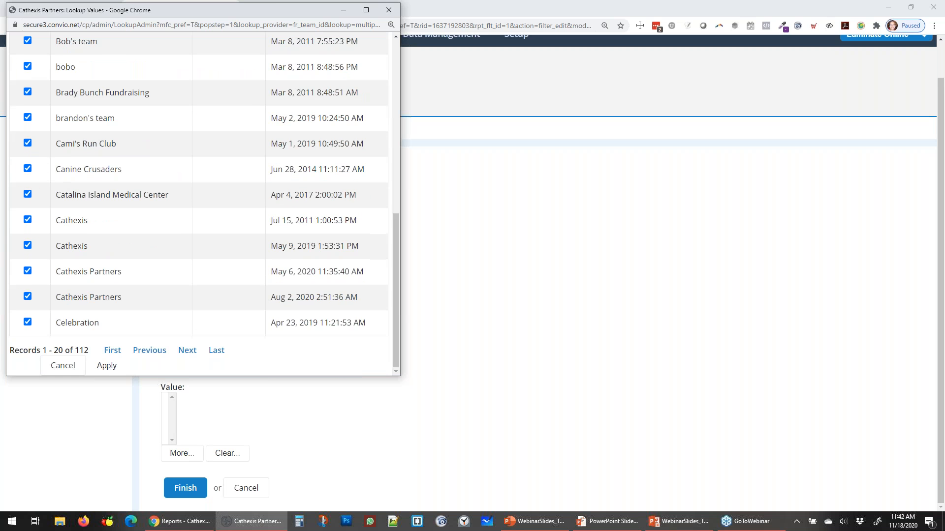
left_click(107, 366)
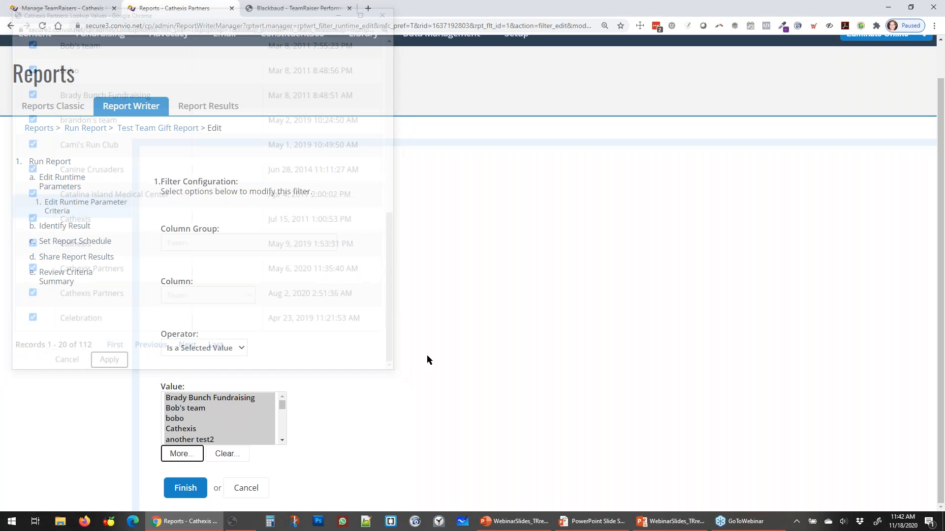
left_click(189, 495)
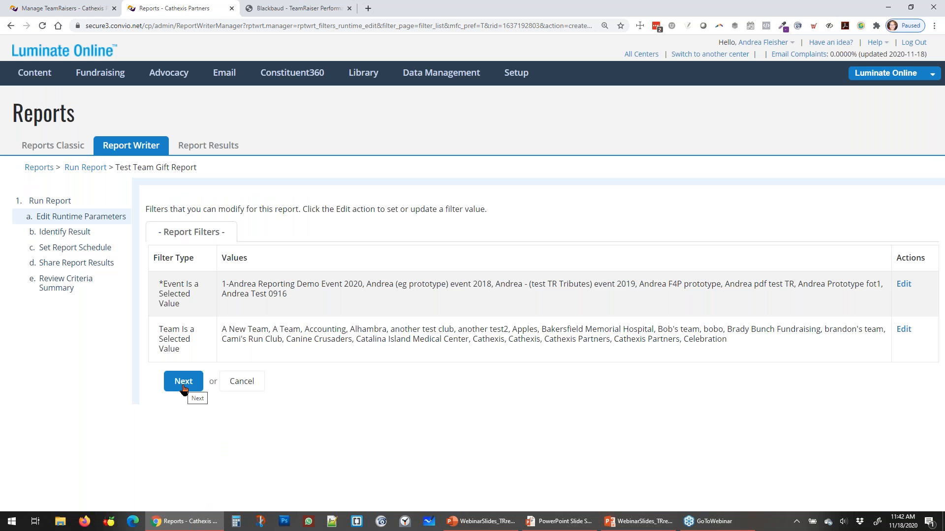
Step: Keep the Test Team Gift Report label, review the run's criteria summary and send the report to the queue
left_click(189, 388)
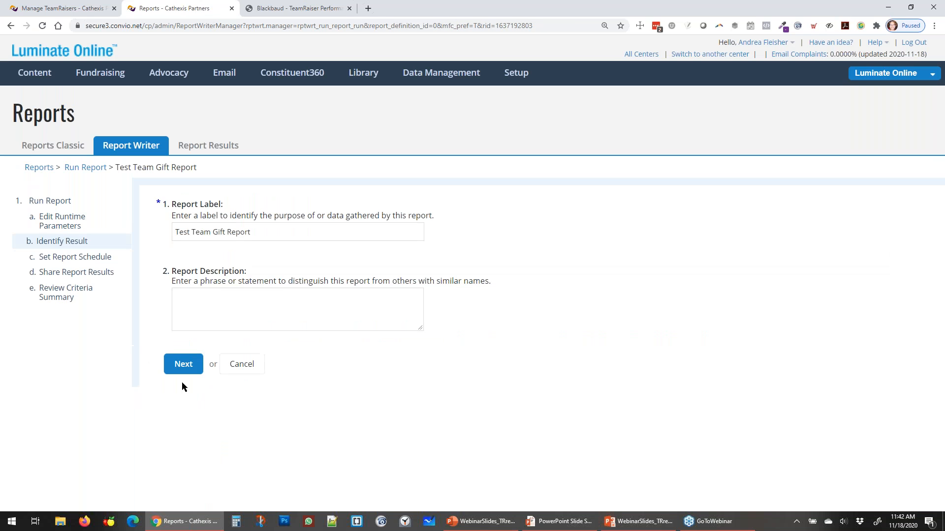
left_click(75, 293)
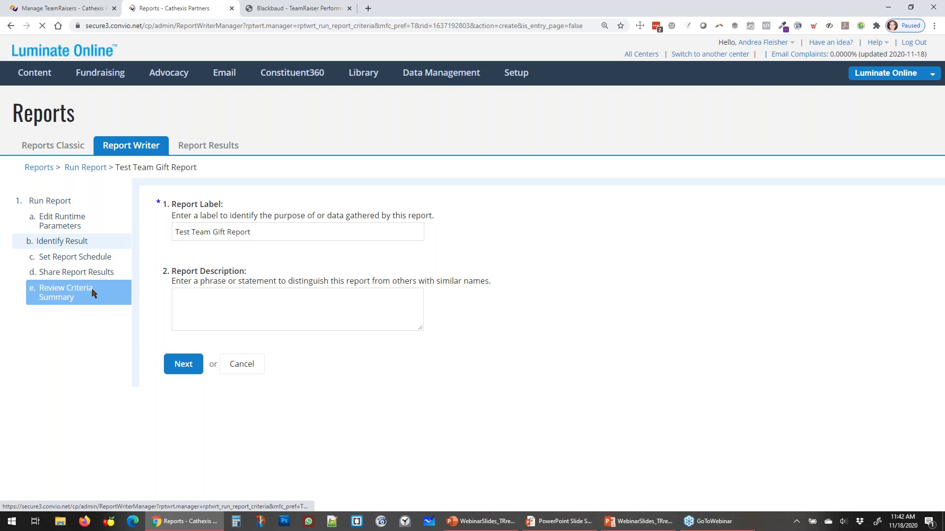
scroll(232, 337, "down", 1)
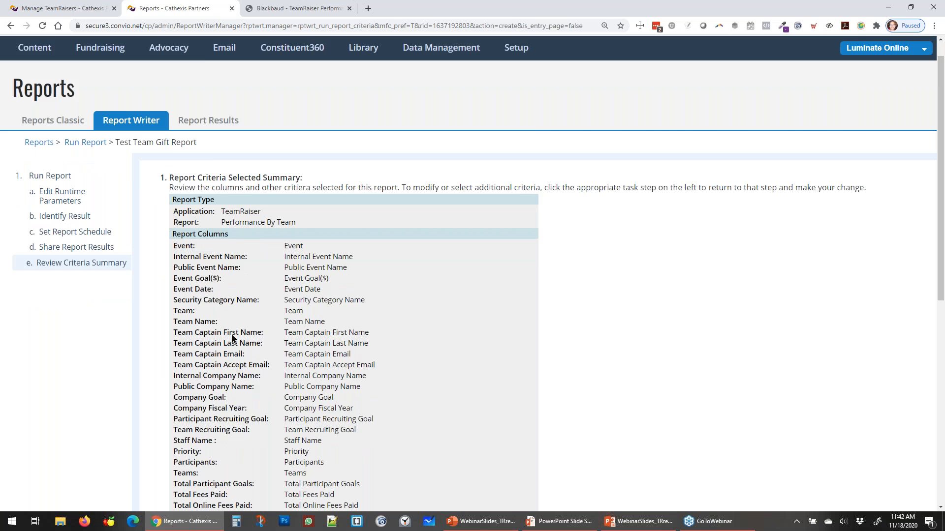
scroll(232, 337, "down", 1)
scroll(209, 465, "down", 5)
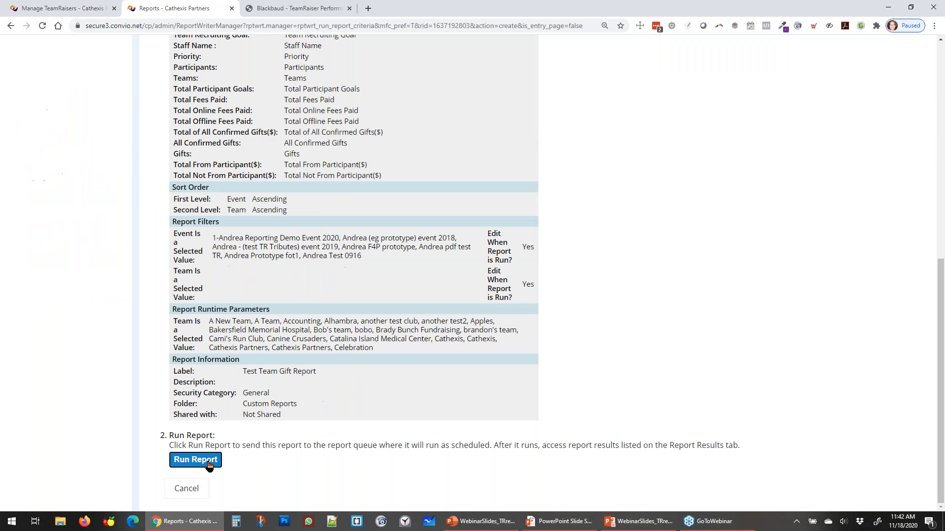
left_click(208, 463)
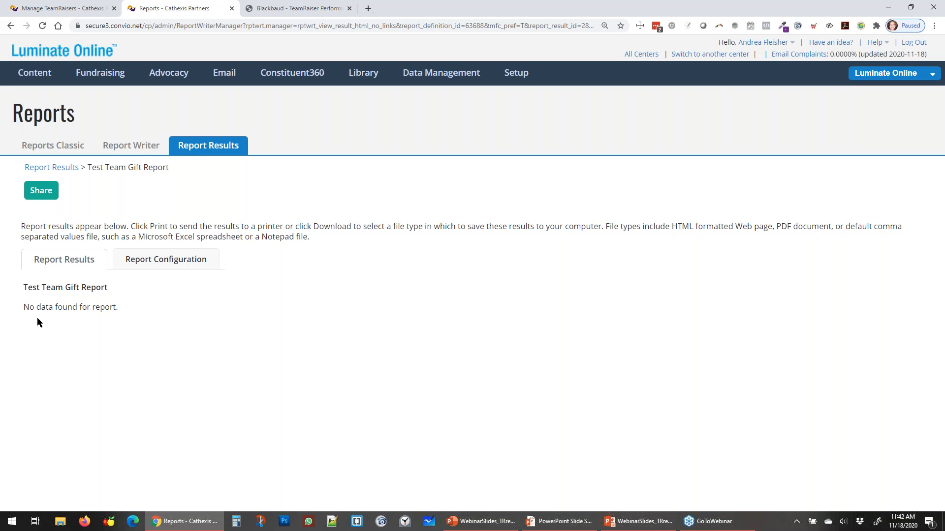
Step: Open Test Team Gift Report for editing from the reports list and examine its selected company and gift columns
left_click(130, 146)
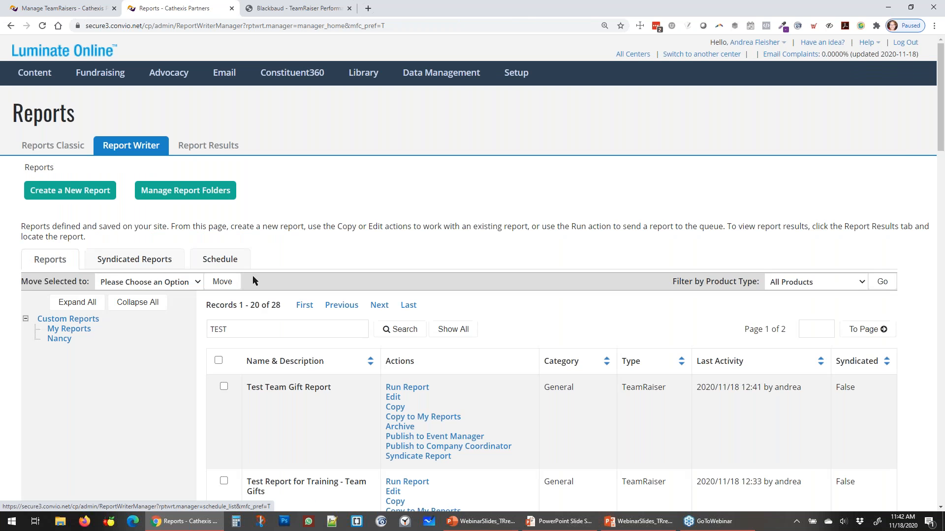
left_click(396, 398)
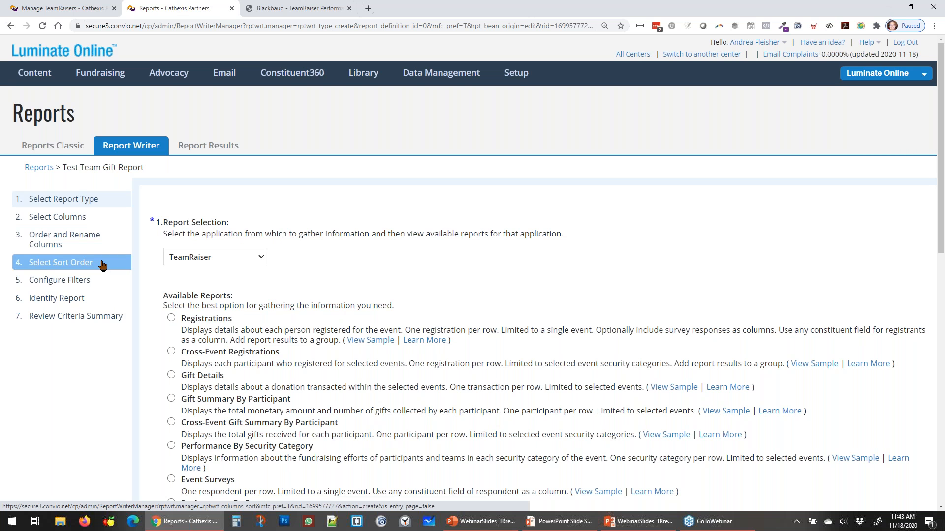
left_click(96, 224)
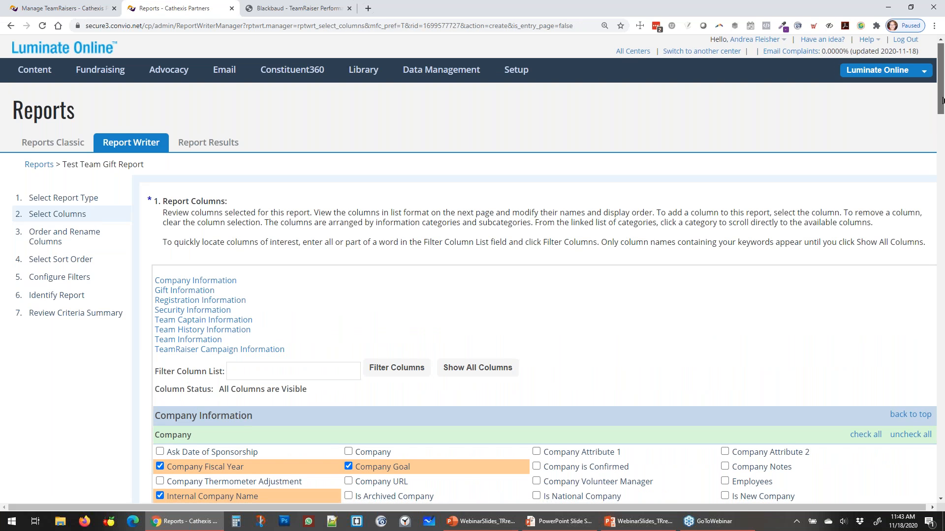
scroll(755, 114, "down", 5)
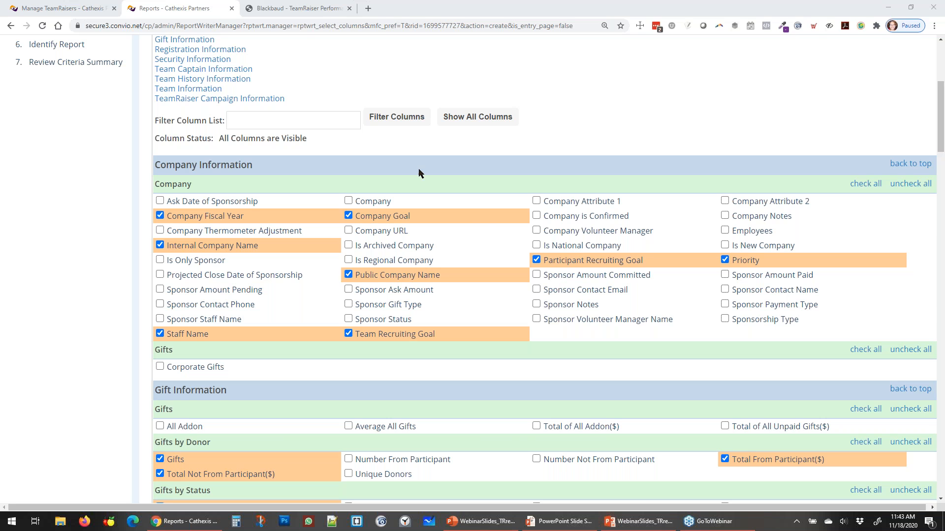
scroll(320, 295, "up", 5)
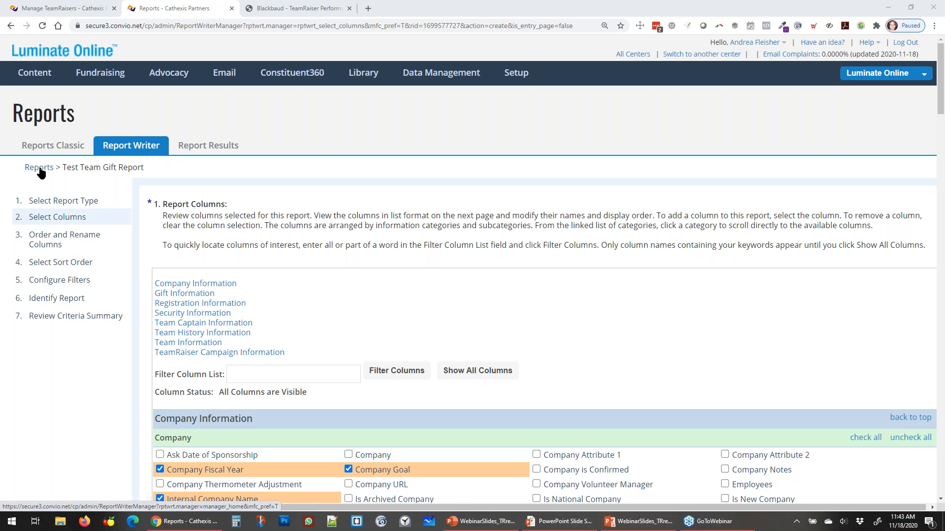
left_click(39, 168)
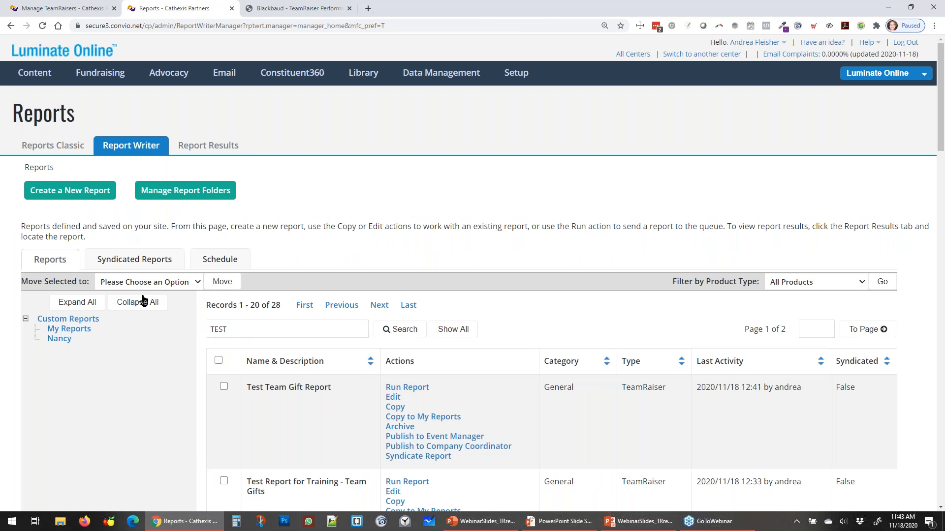
left_click(10, 25)
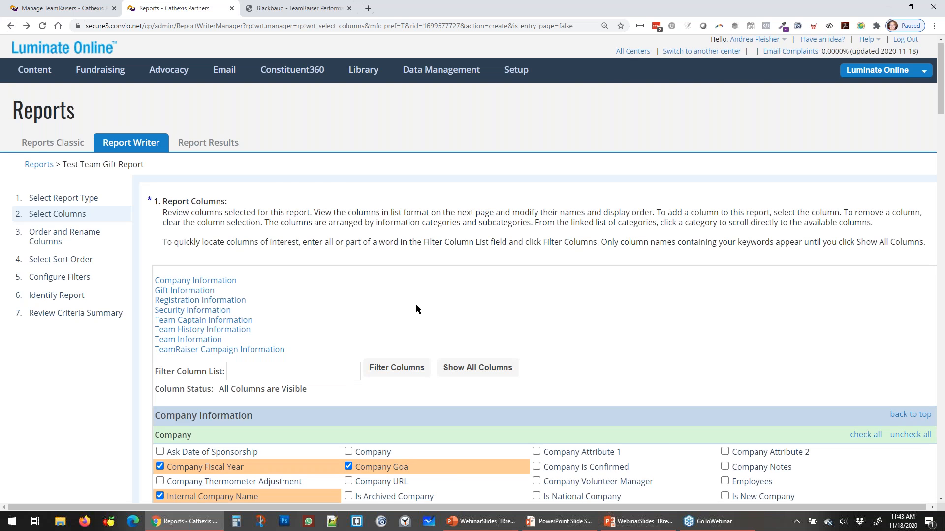
scroll(344, 324, "down", 3)
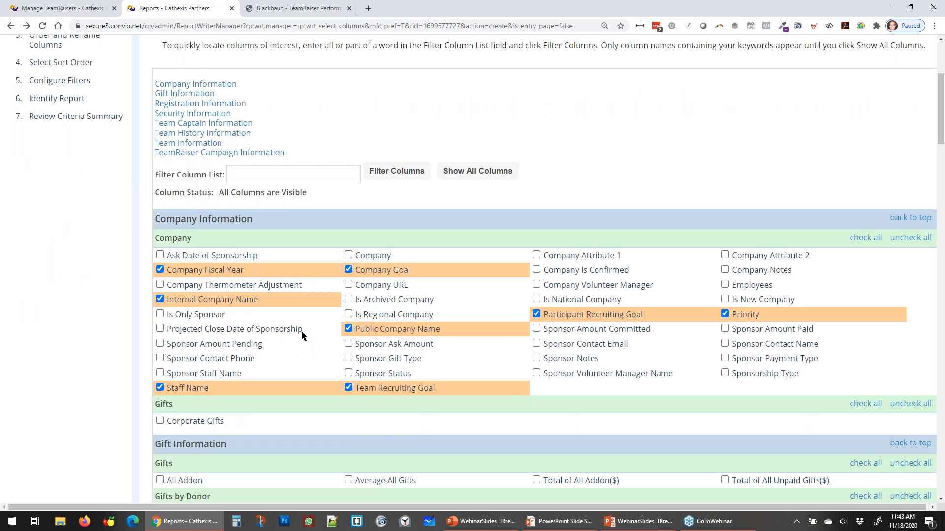
scroll(302, 332, "down", 1)
Step: Find "participan" on the column selection page, examine the matching columns and continue to the column order
key("ctrl+f")
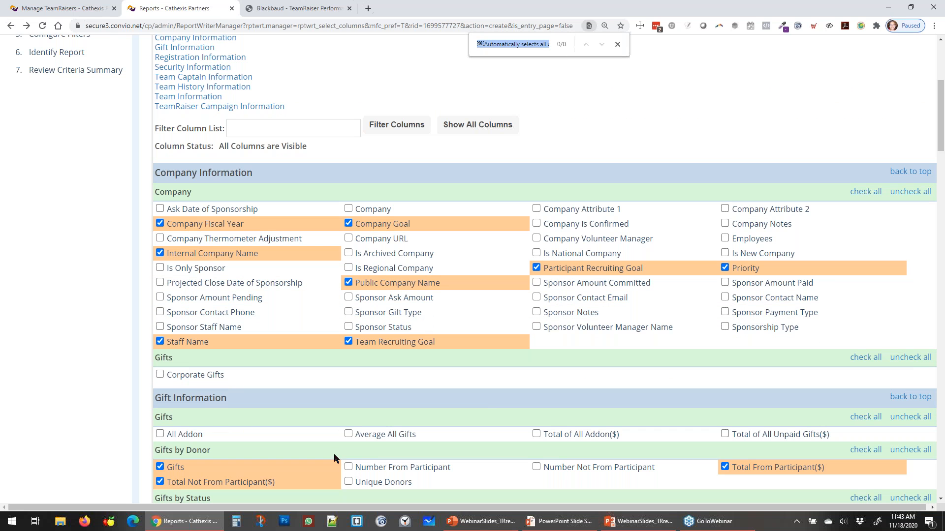
type("p")
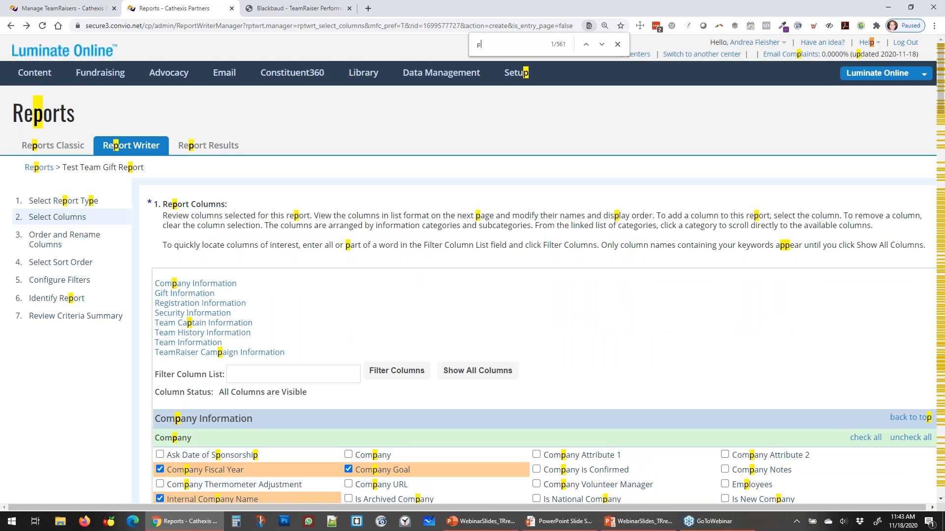
type("artic")
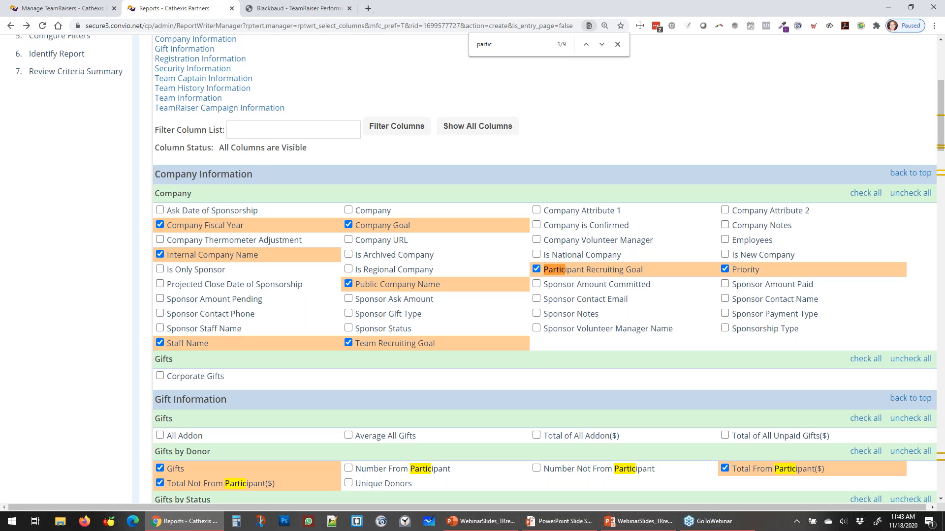
key("BackSpace")
type("cipan")
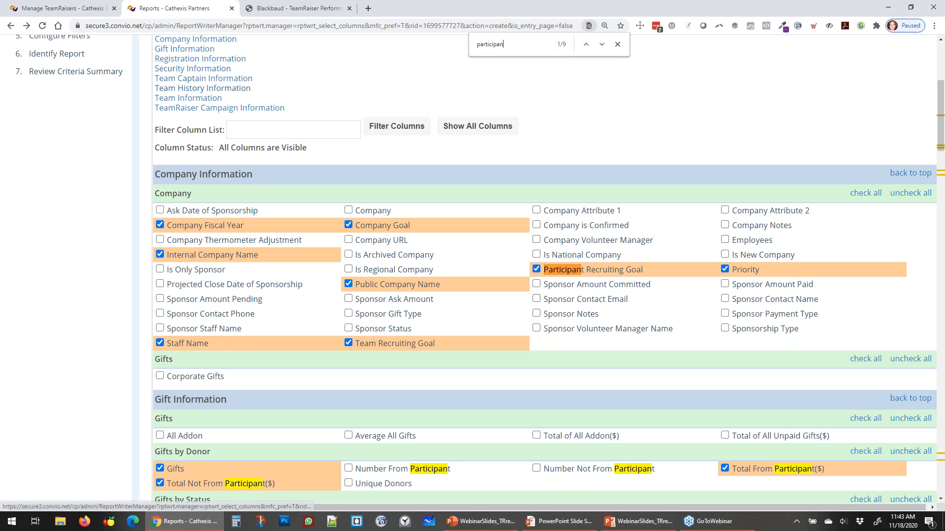
left_click(306, 132)
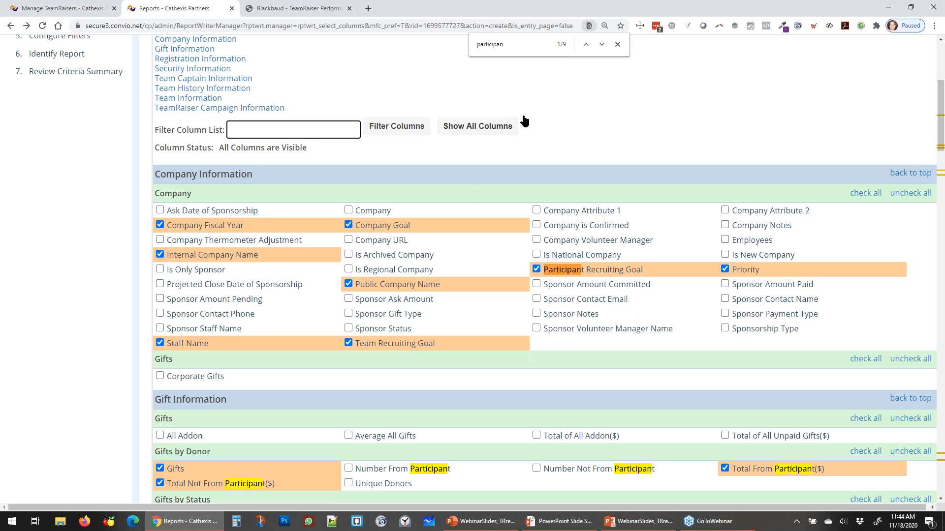
double_click(519, 45)
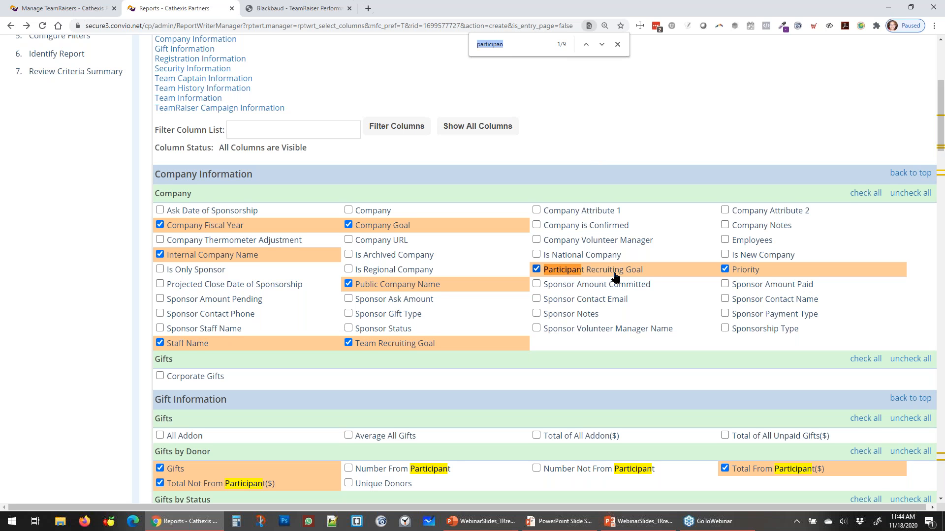
scroll(610, 274, "down", 3)
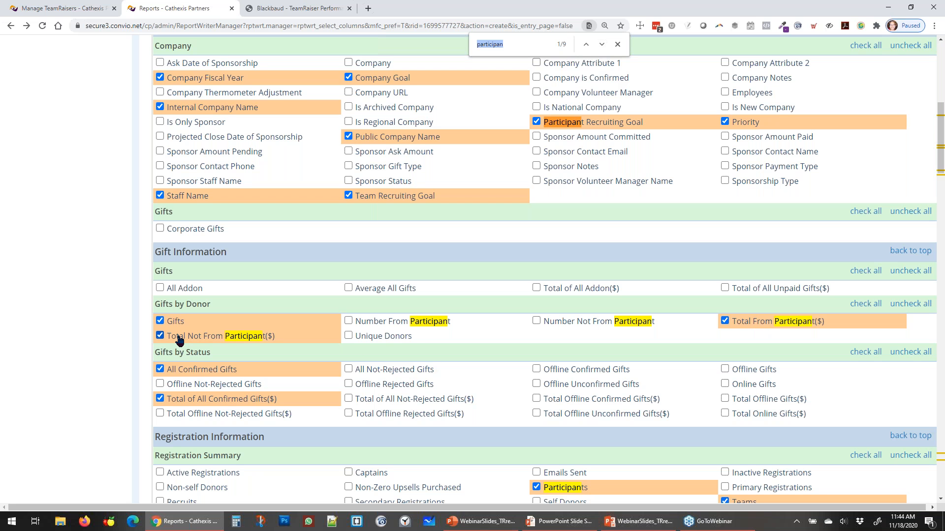
left_click(760, 334)
scroll(752, 333, "down", 1)
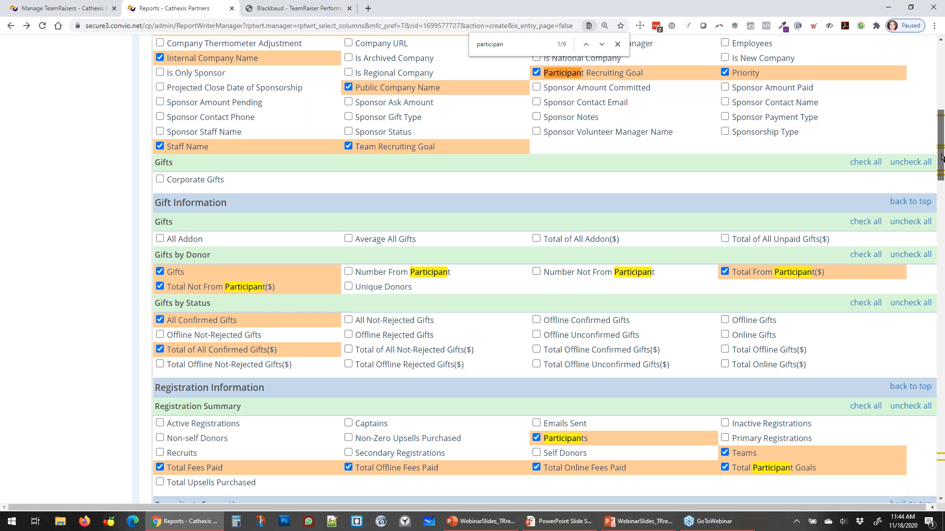
left_click_drag(941, 158, 942, 480)
left_click(193, 479)
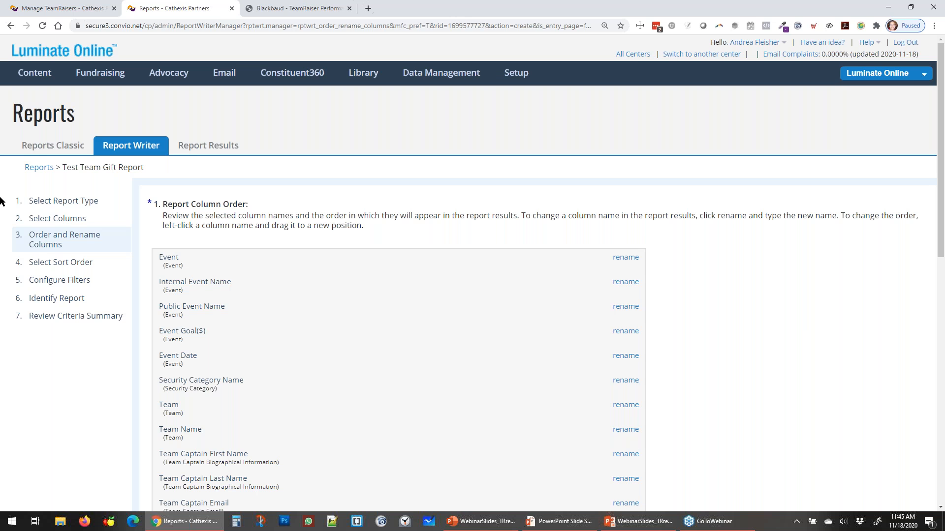
Step: Start a new report for the TeamRaiser application and look through the available report types and their descriptions
left_click(121, 152)
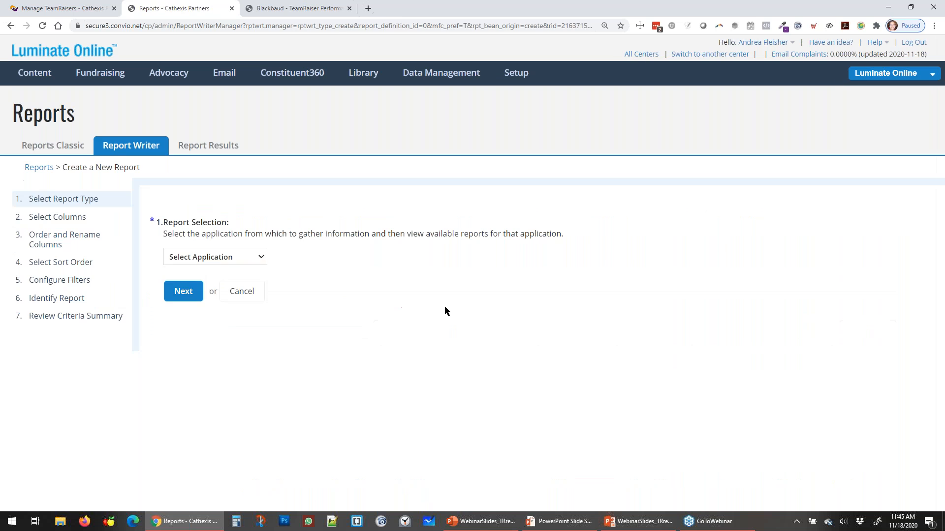
left_click(257, 257)
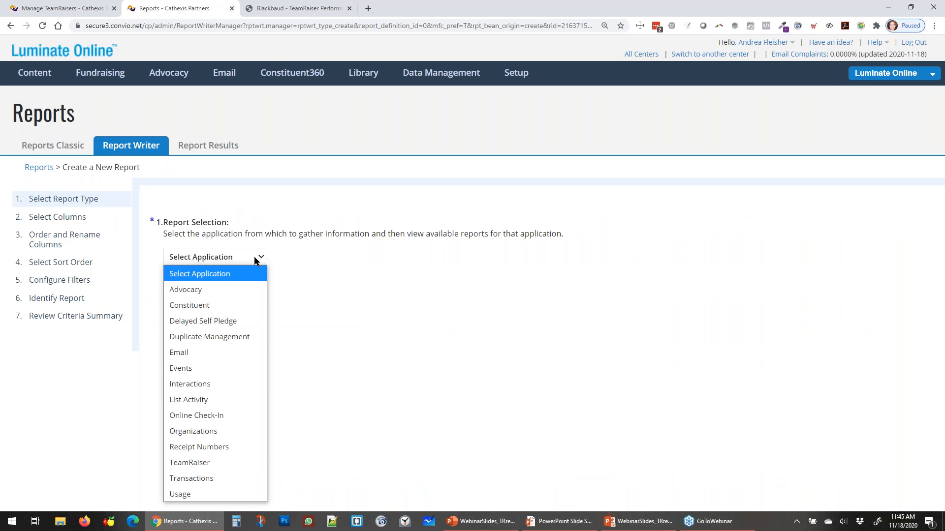
left_click(228, 468)
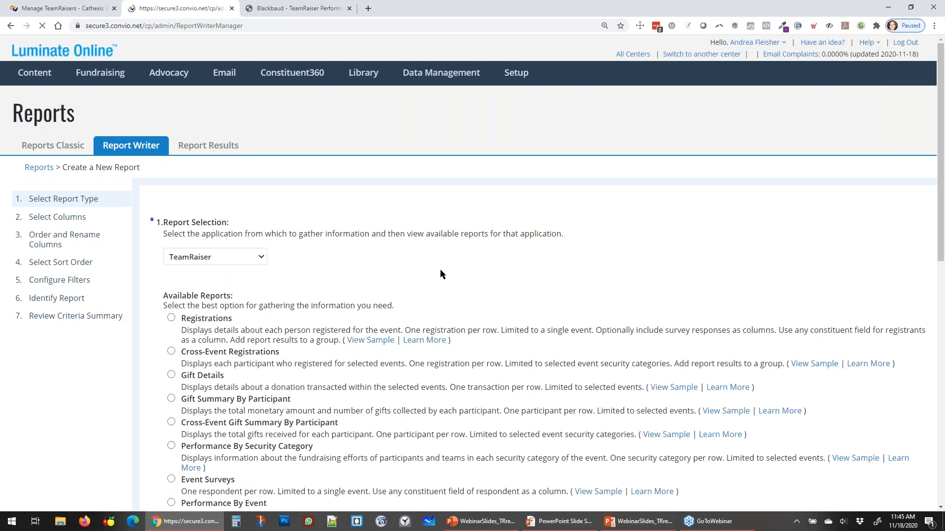
scroll(416, 312, "down", 1)
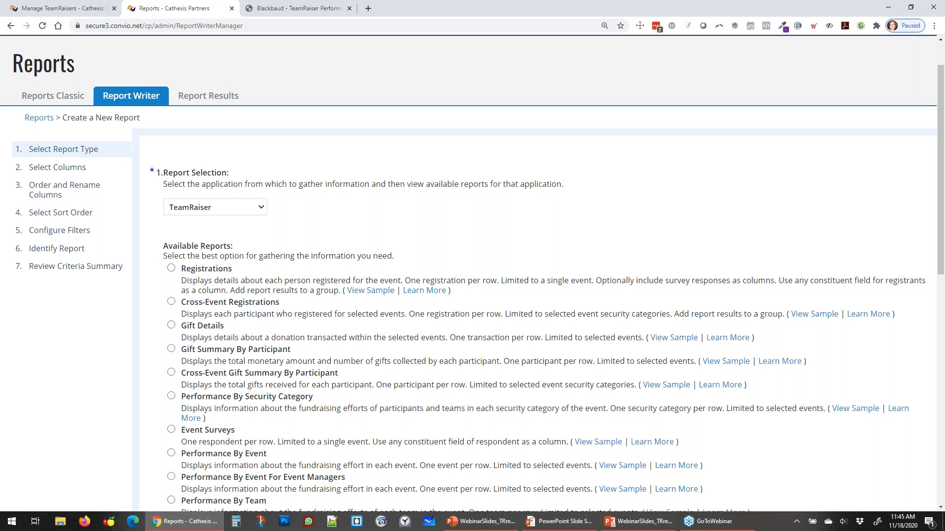
scroll(216, 347, "down", 3)
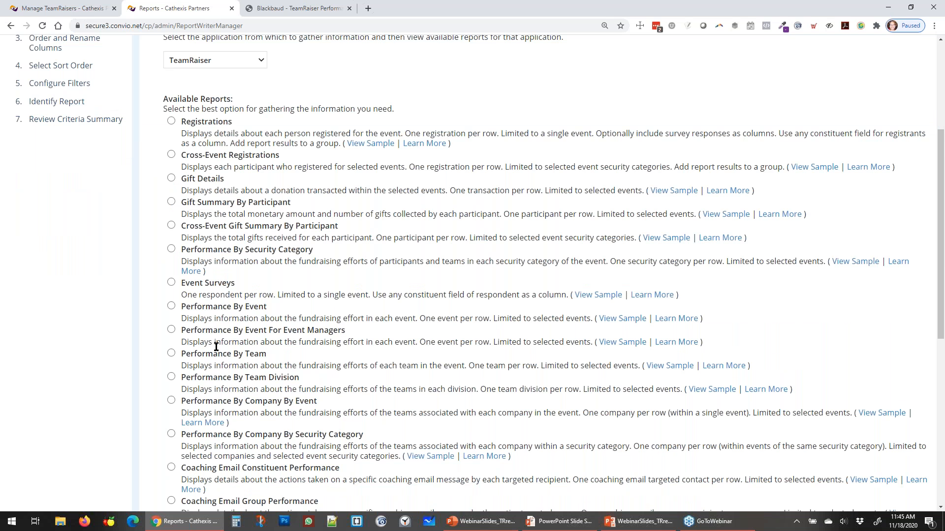
scroll(216, 346, "down", 1)
scroll(160, 341, "down", 1)
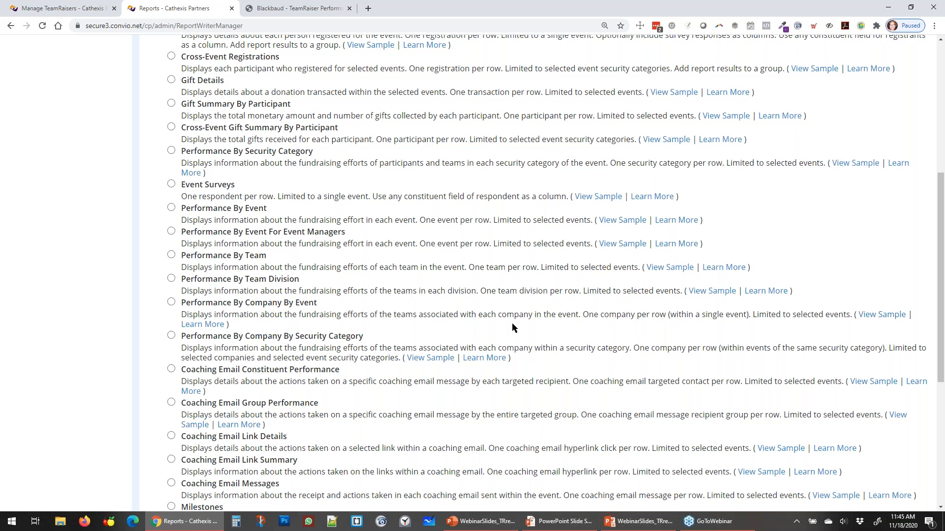
scroll(512, 327, "up", 1)
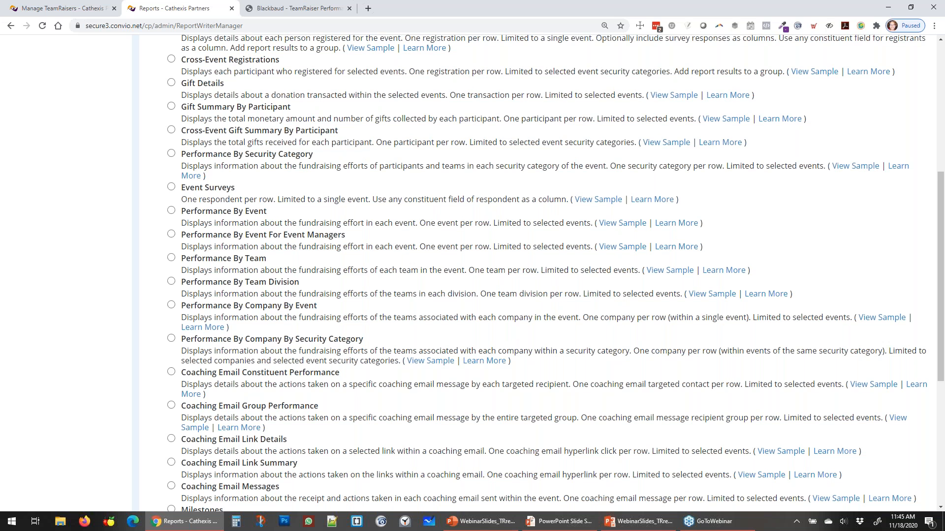
scroll(212, 109, "up", 3)
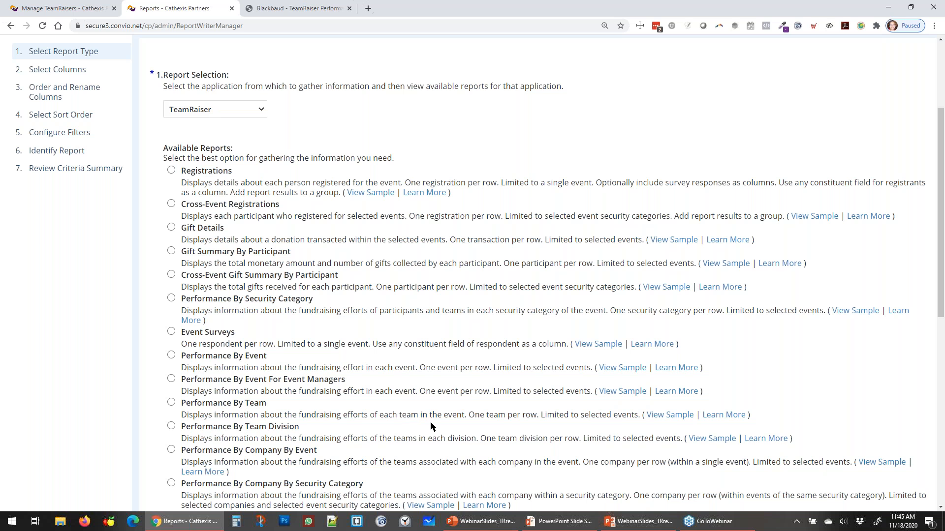
scroll(65, 156, "up", 3)
Step: Open Reports Classic and look through the reports offered in the TeamRaiser Reports folder
left_click(65, 147)
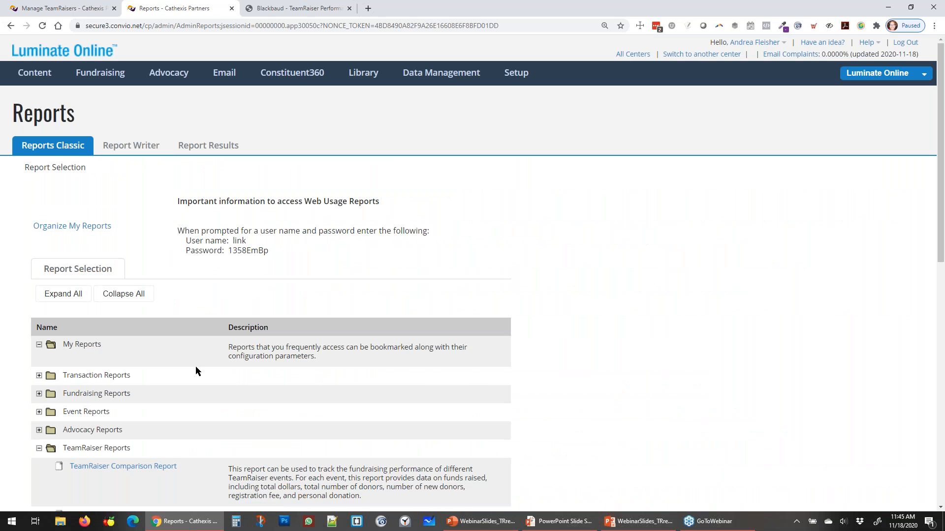
scroll(196, 366, "down", 5)
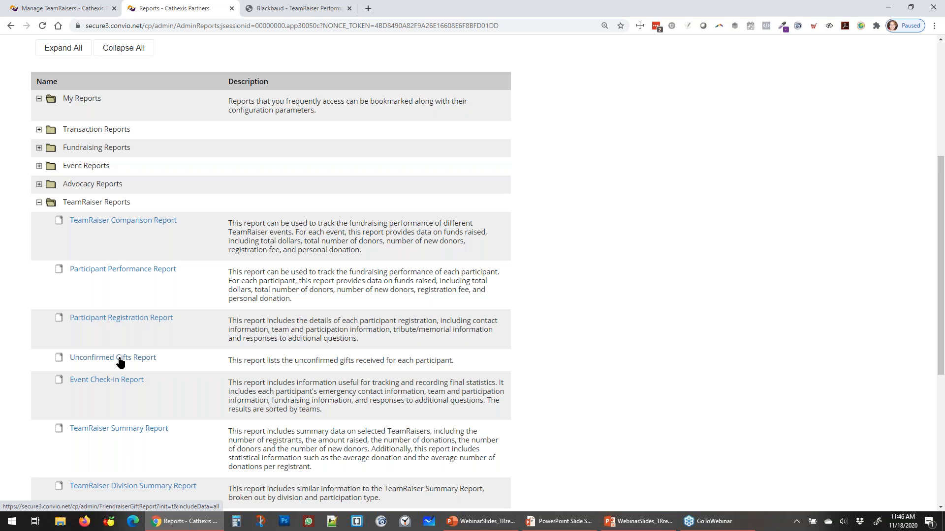
scroll(308, 248, "up", 5)
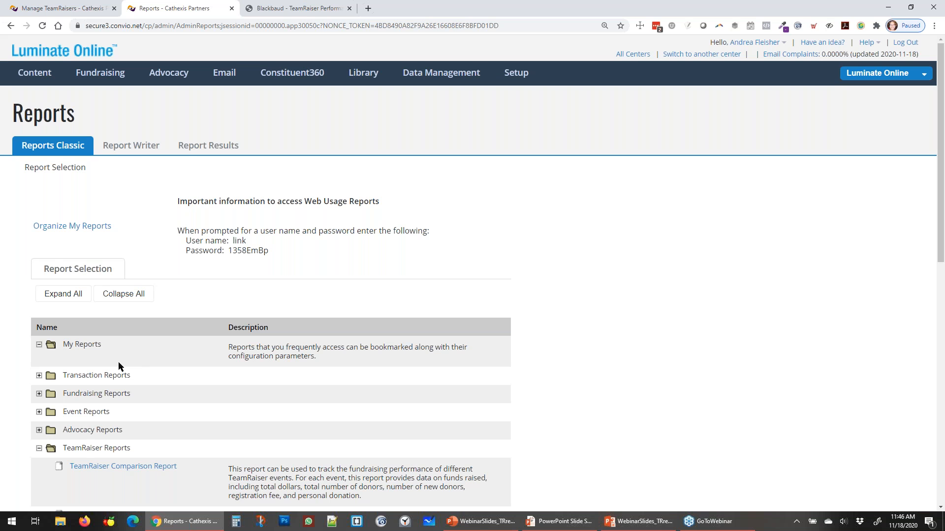
Step: Create a new Report Writer report for the Transactions application using Transaction Details and continue to column selection
left_click(143, 149)
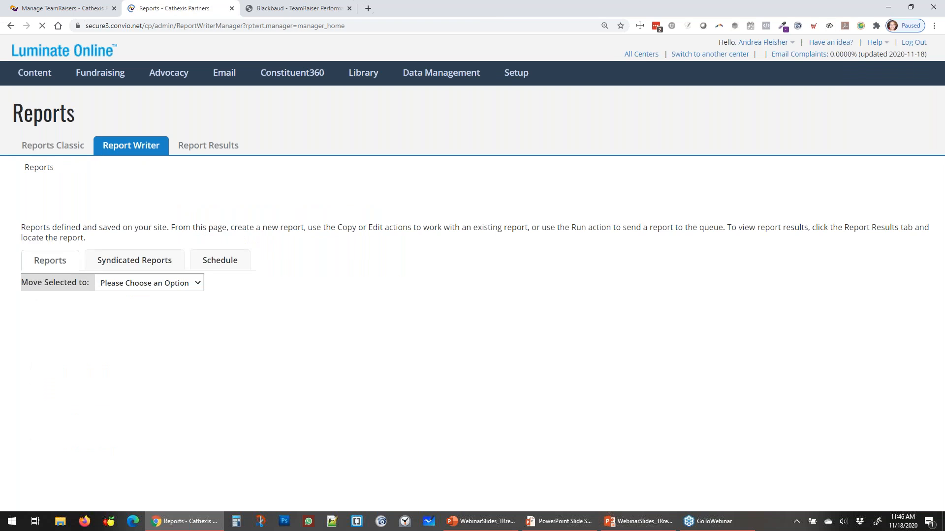
left_click(70, 191)
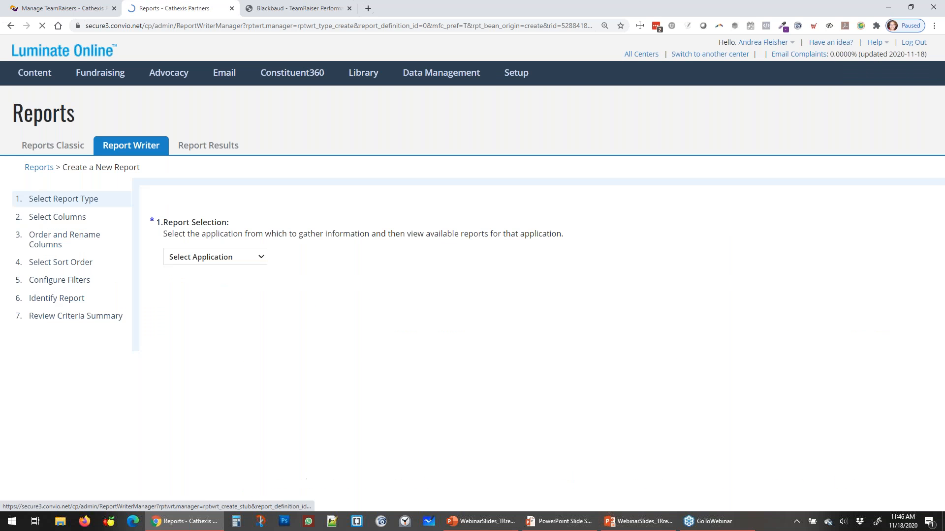
left_click(215, 256)
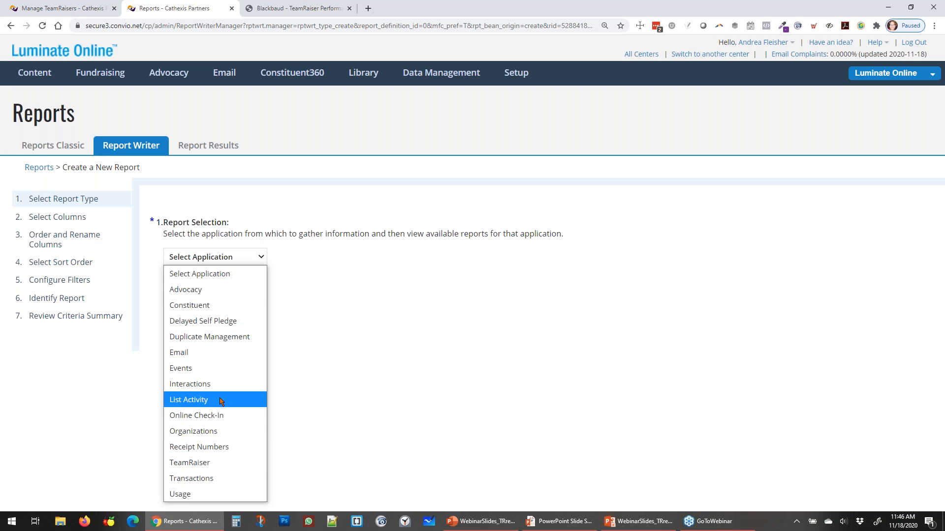
left_click(209, 479)
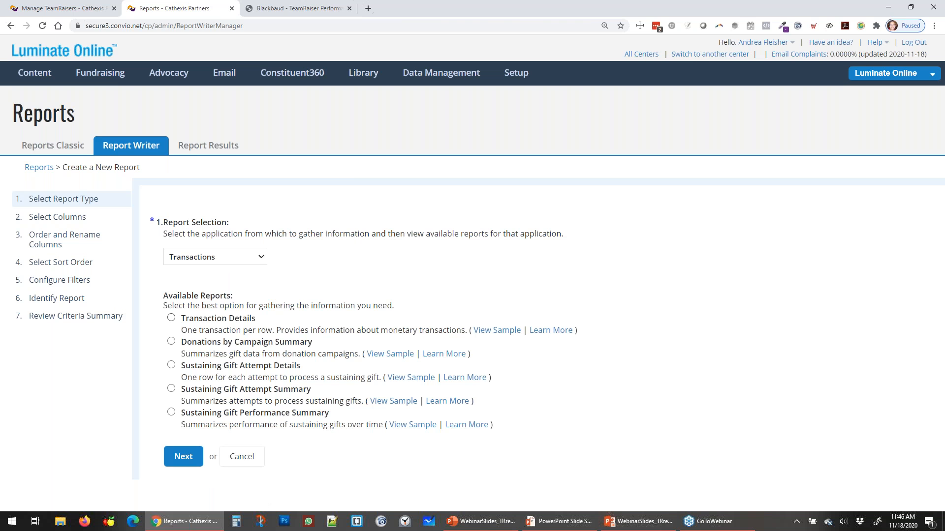
left_click(171, 317)
left_click(183, 456)
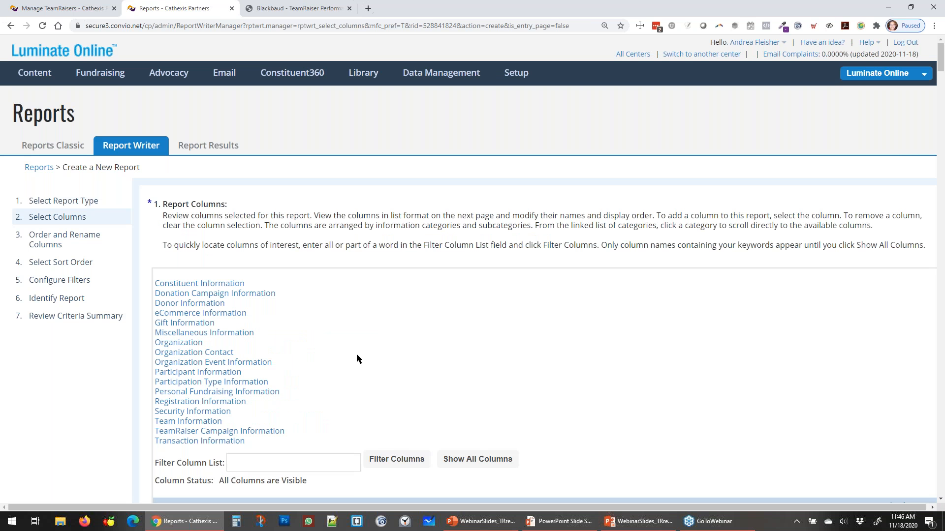
Step: Filter the column list by "recog" and add the TeamRaiser Donor Recognition Name column to the report
left_click(289, 458)
type("recogition")
key("BackSpace")
key("BackSpace")
key("BackSpace")
type("n")
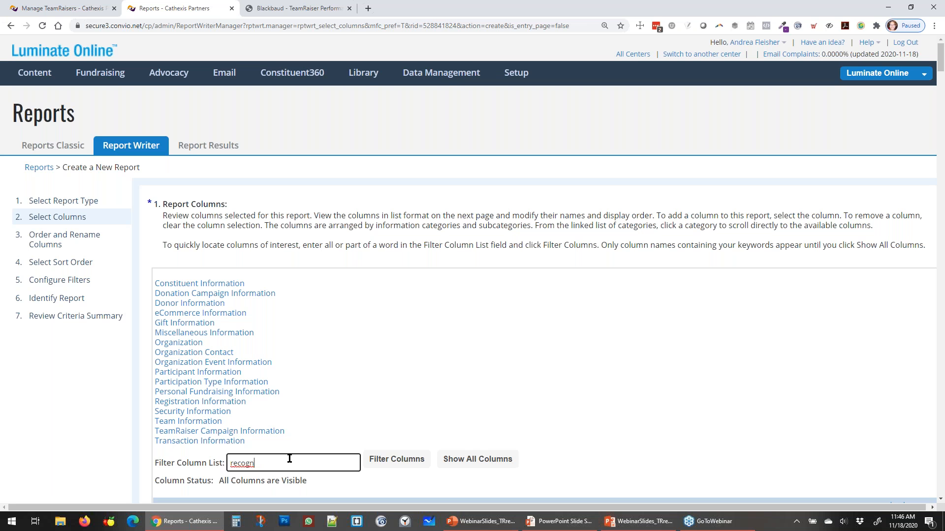
double_click(234, 464)
type("recog")
left_click(408, 461)
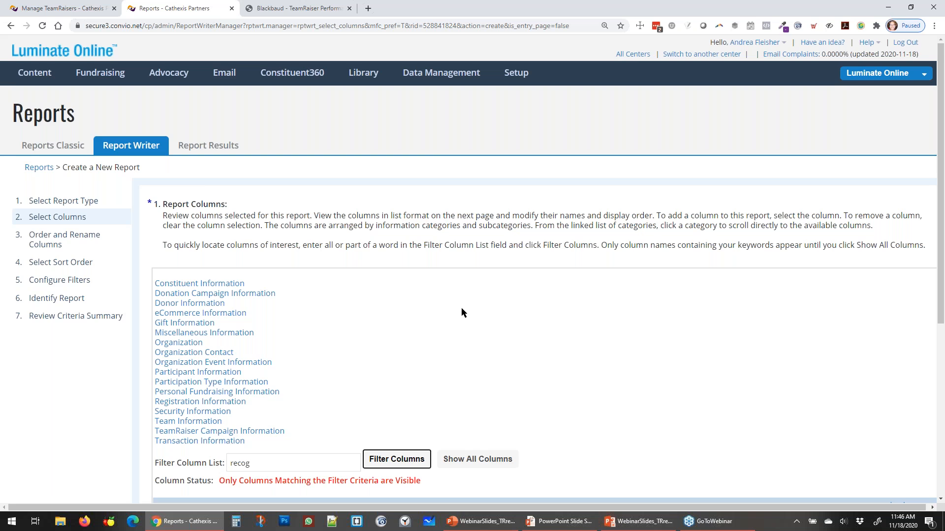
scroll(461, 310, "down", 5)
left_click(235, 339)
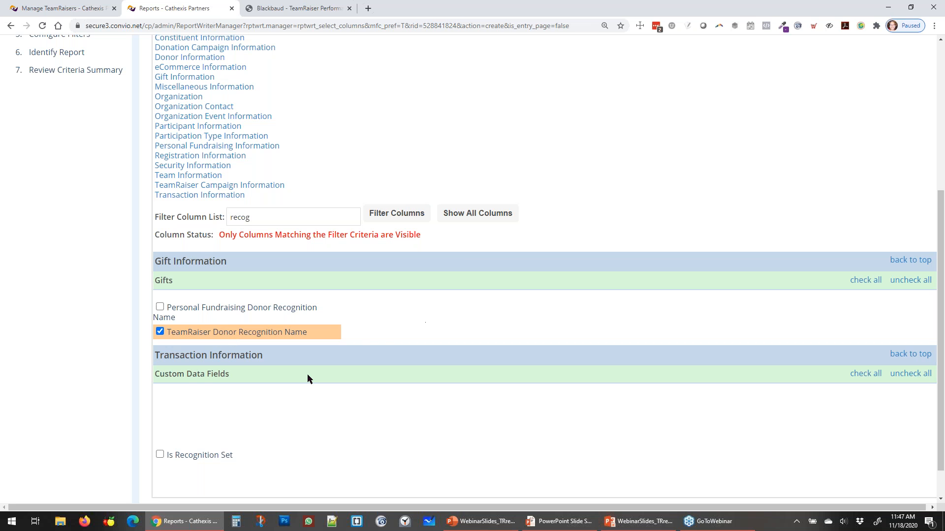
Step: Show all available columns again and examine the gift columns around TeamRaiser Donor Recognition Name
left_click(477, 213)
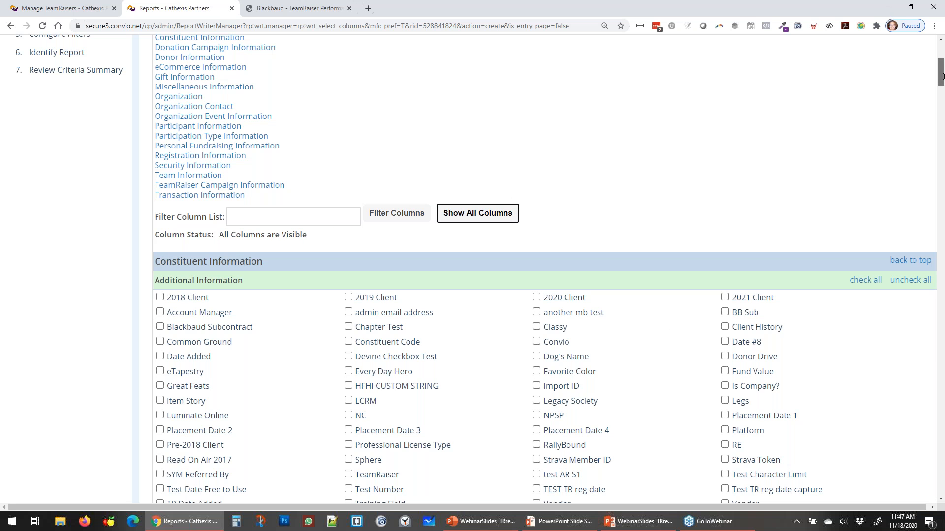
left_click_drag(942, 76, 942, 194)
left_click(359, 144)
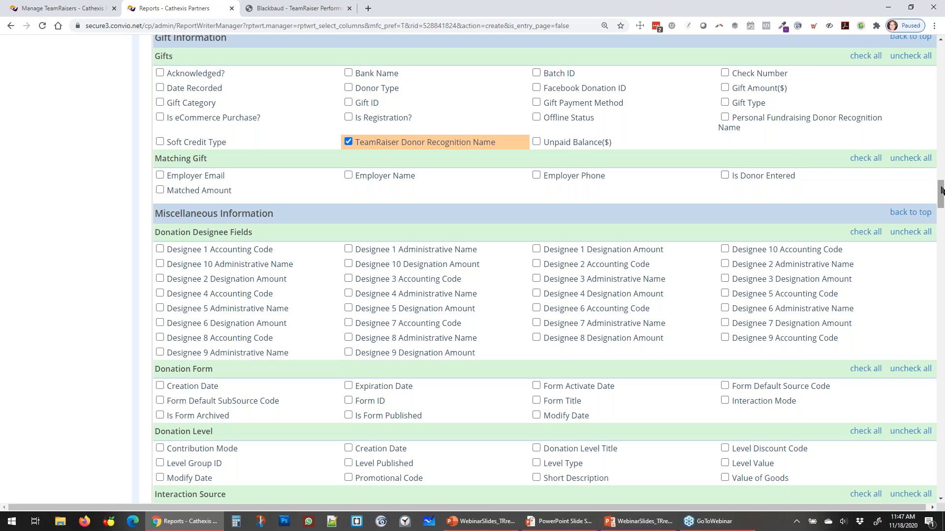
left_click_drag(941, 190, 940, 54)
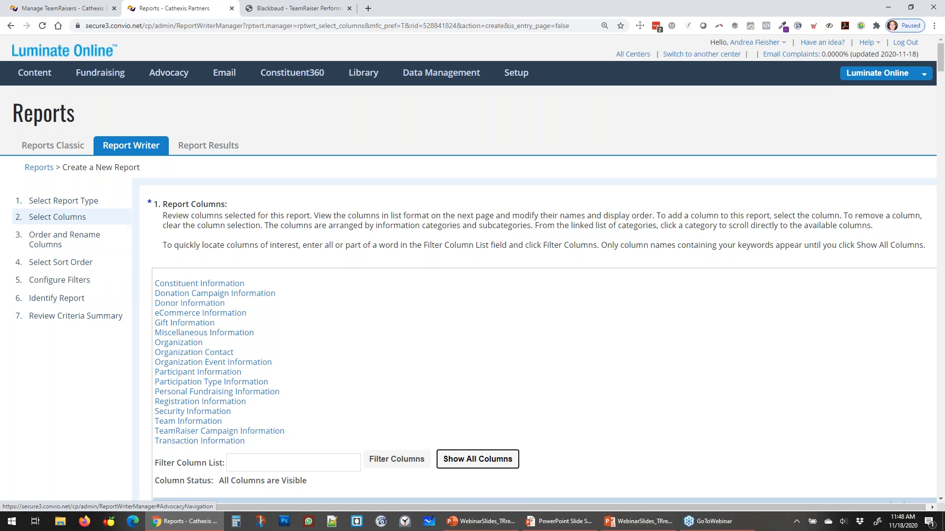
left_click(424, 244)
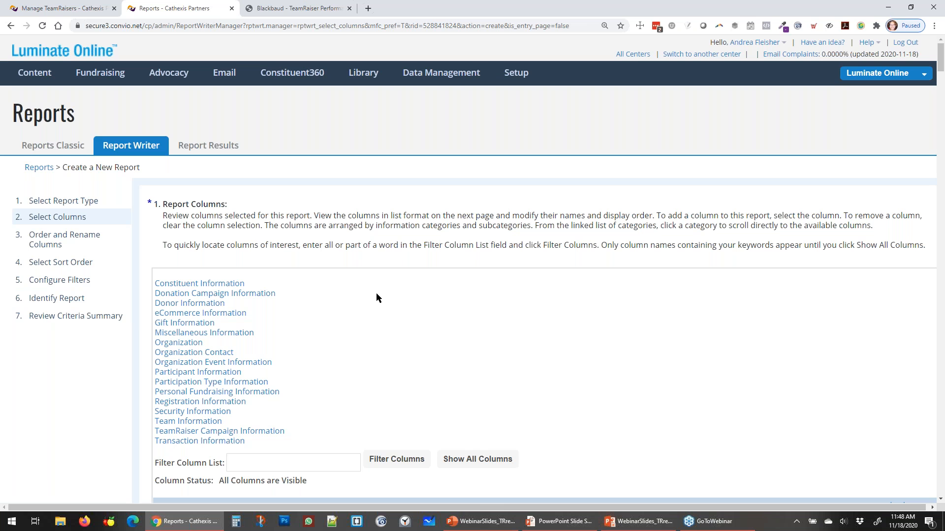
Step: Filter the column list by "offline" and add the Offline Fees Paid Amount($) and Offline Status columns
left_click(299, 463)
type("offline")
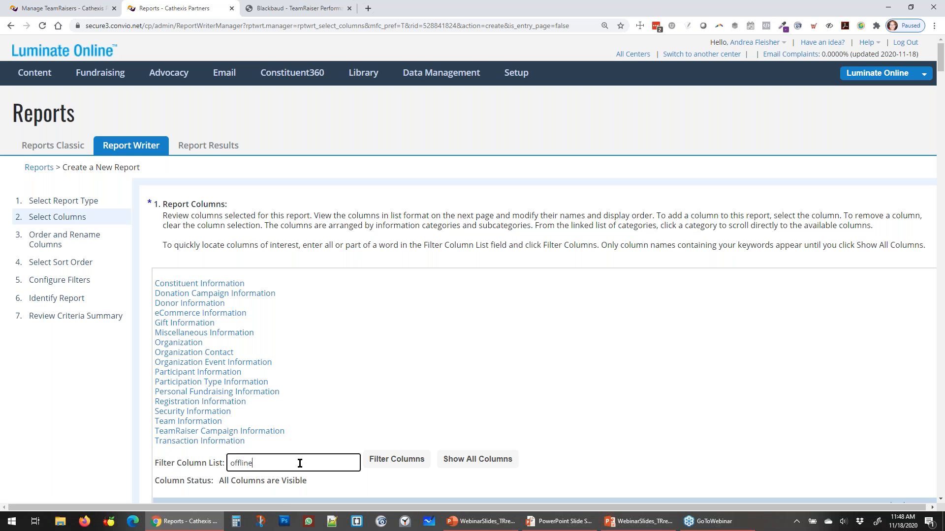
left_click(391, 460)
scroll(539, 418, "down", 4)
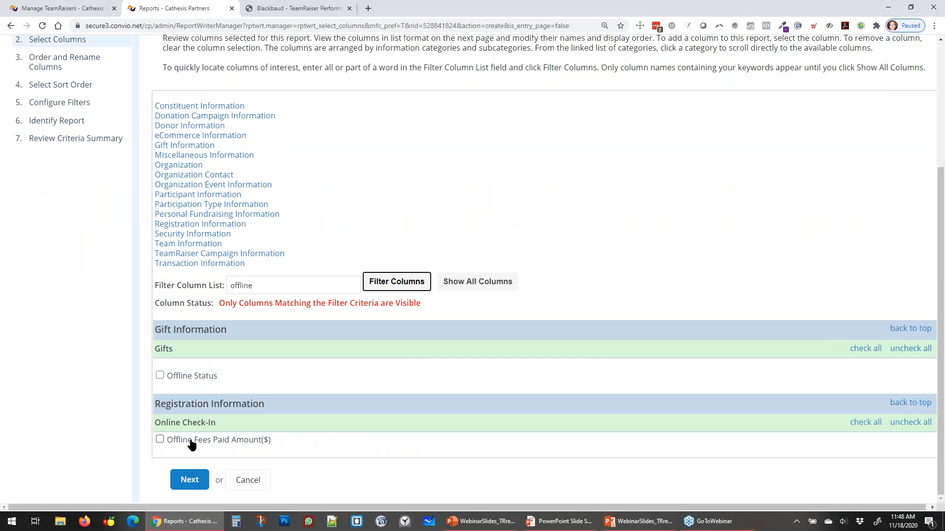
left_click(192, 443)
left_click(160, 376)
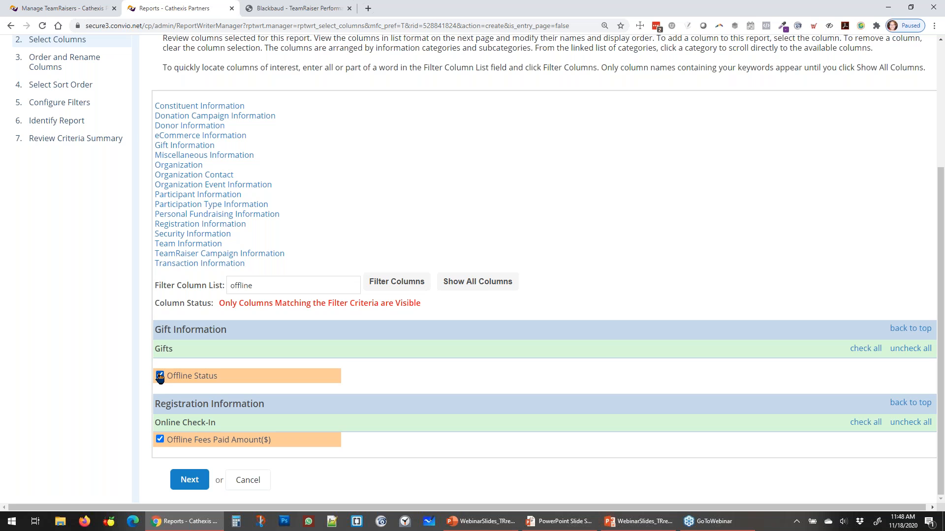
Step: Filter the column list by "gift type" and add the Gift Type column from the gift information
left_click(336, 288)
key("ctrl+a")
type("gift type")
left_click(400, 289)
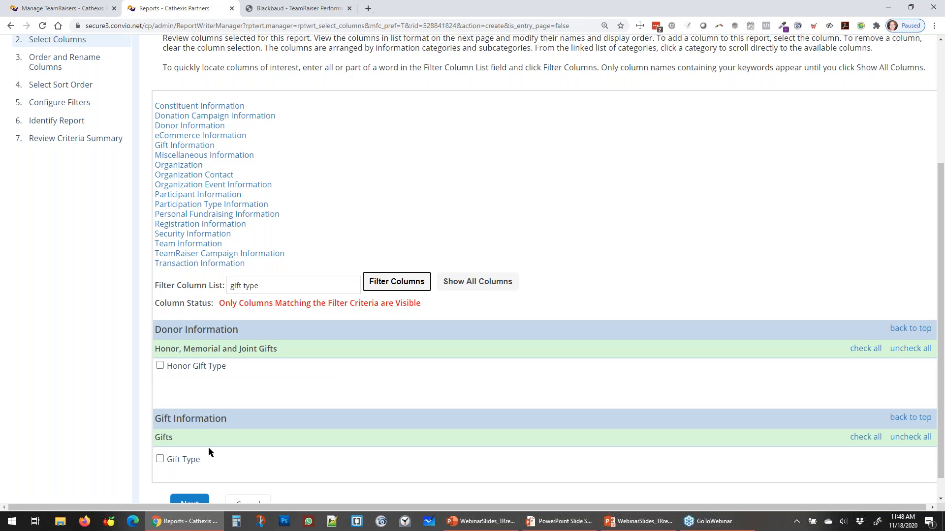
left_click(161, 460)
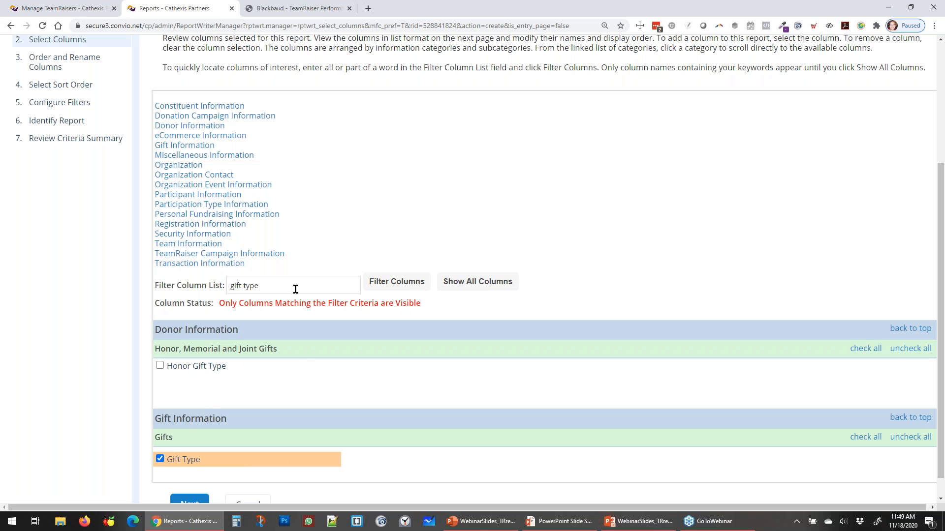
Step: Show all columns, look through the available categories and continue to the report's column order
left_click(467, 286)
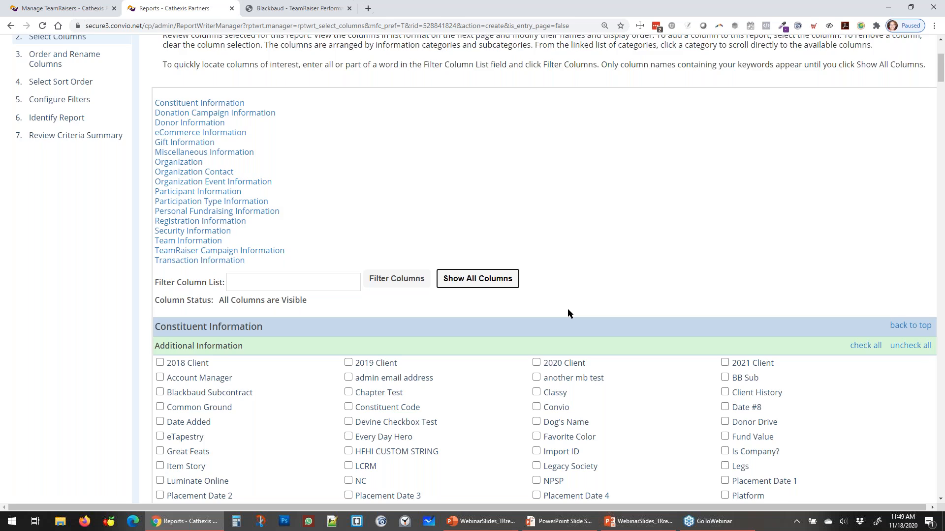
scroll(568, 309, "down", 1)
scroll(568, 313, "down", 3)
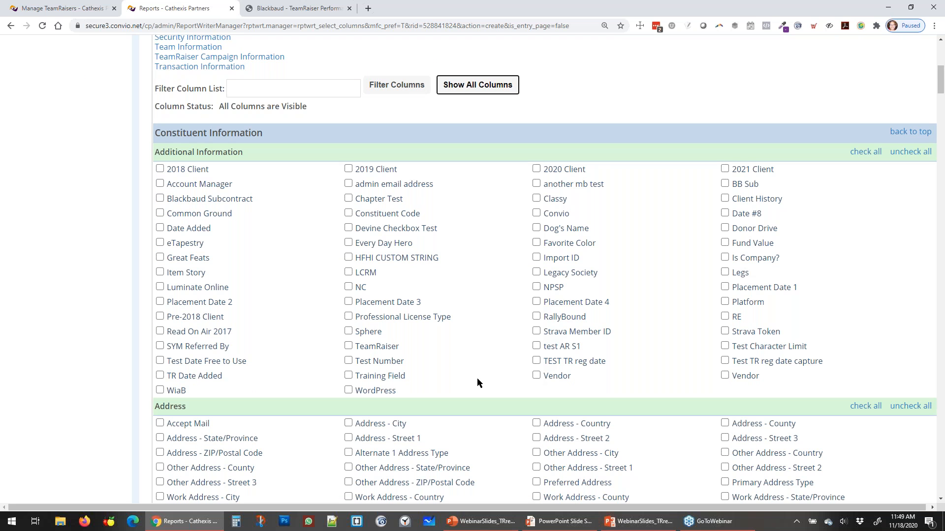
scroll(480, 382, "up", 8)
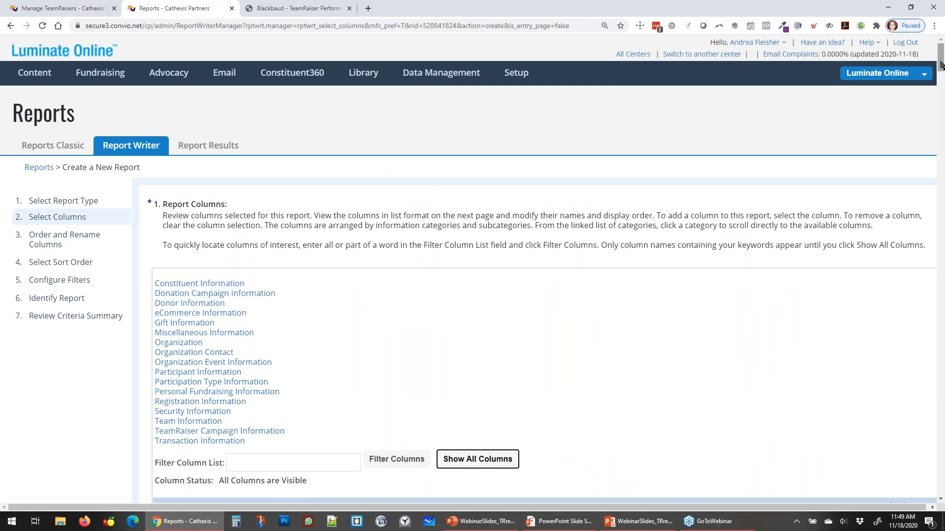
left_click_drag(940, 64, 940, 137)
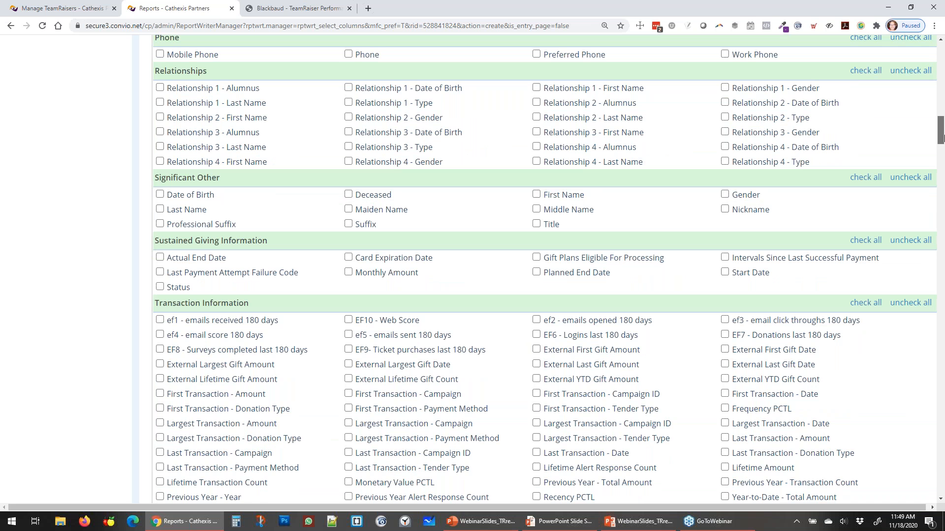
left_click_drag(941, 138, 940, 345)
left_click(189, 481)
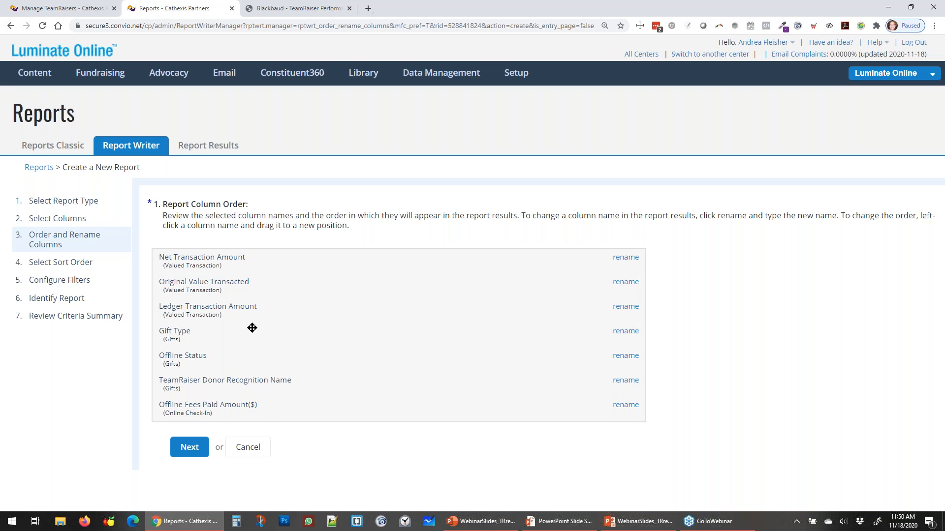
Step: Return to the saved reports list and open a copy of Test Team Gift Report, checking the copy's title
left_click(151, 151)
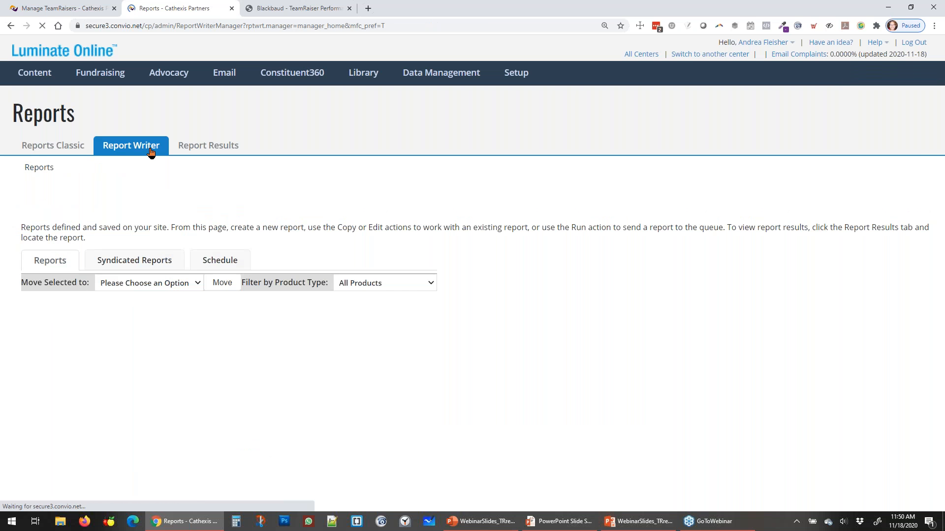
left_click(75, 192)
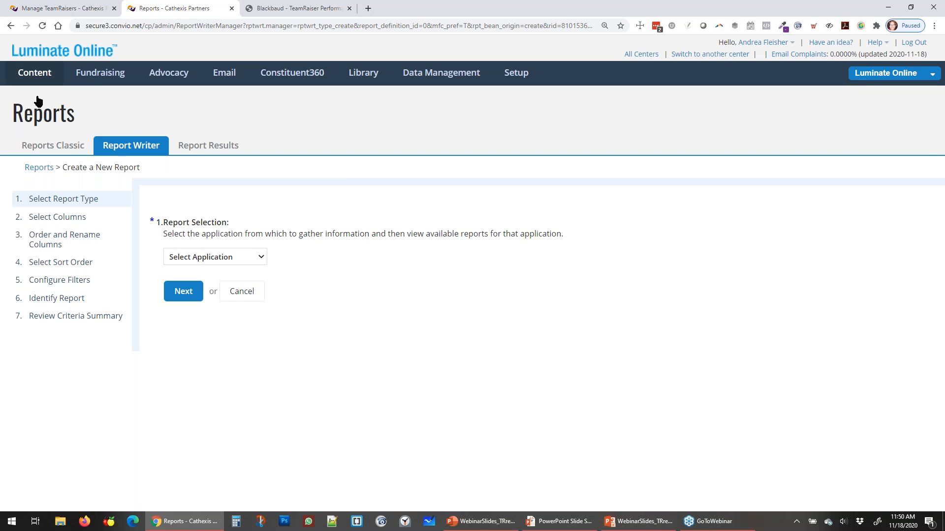
left_click(10, 28)
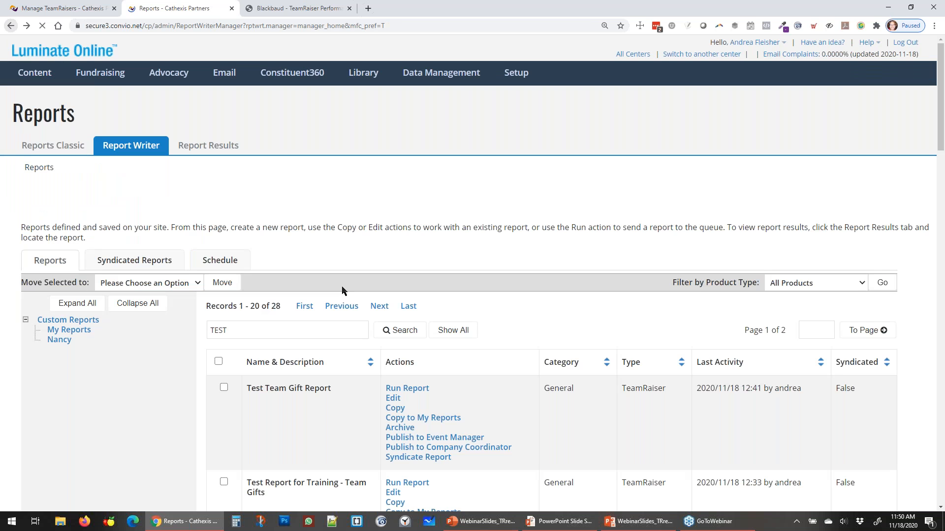
scroll(397, 415, "down", 1)
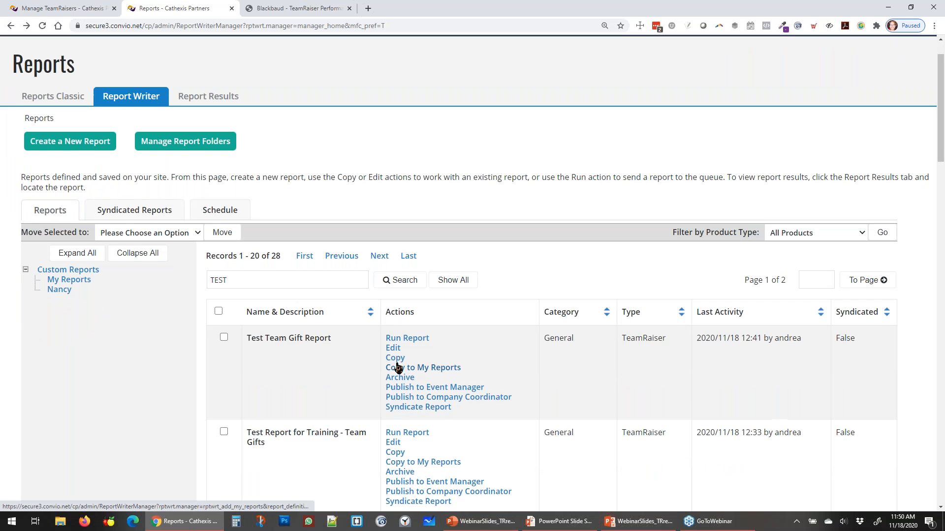
left_click(396, 359)
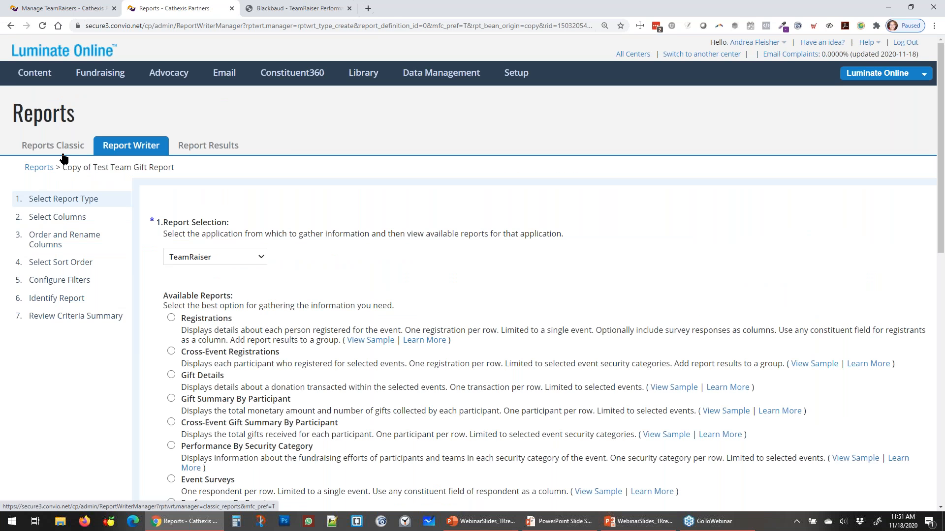
left_click_drag(63, 167, 184, 167)
left_click(196, 172)
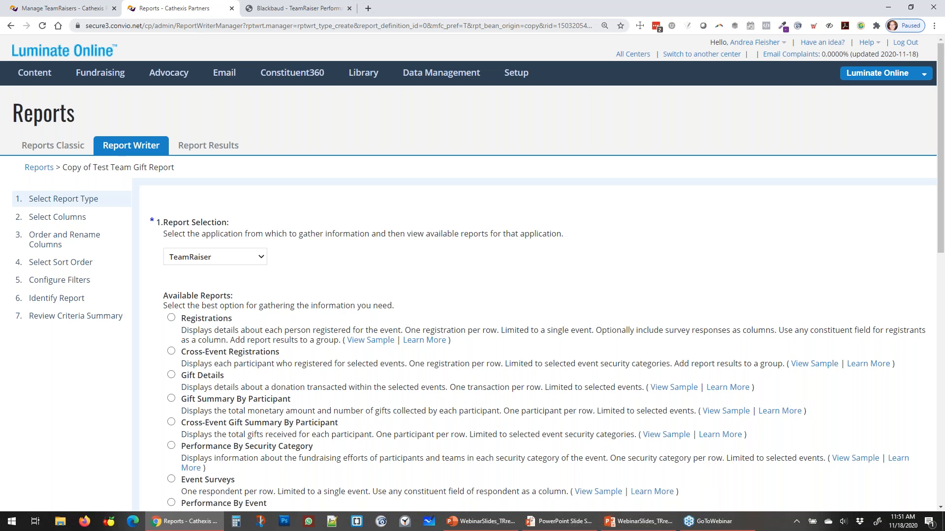
Step: Start a new TeamRaiser report, review the available report types and continue to column selection with Registrations
left_click(131, 146)
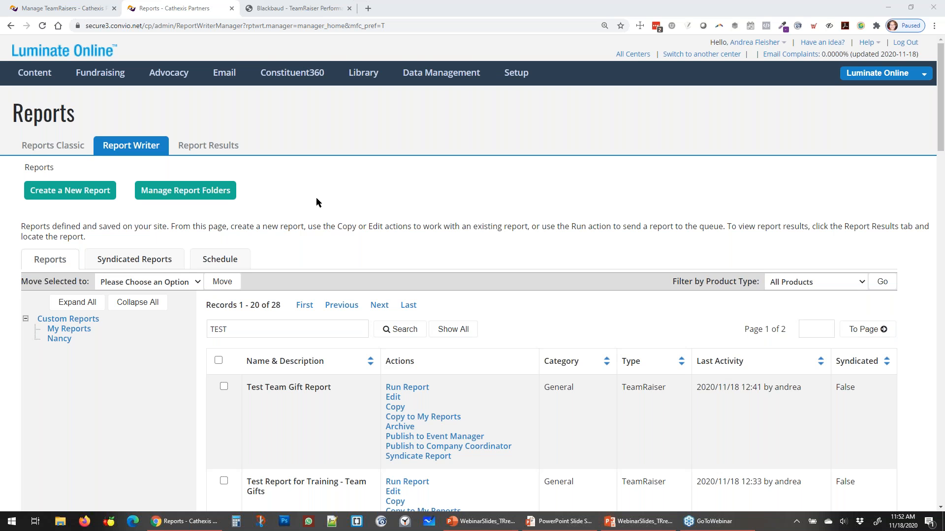
left_click(77, 195)
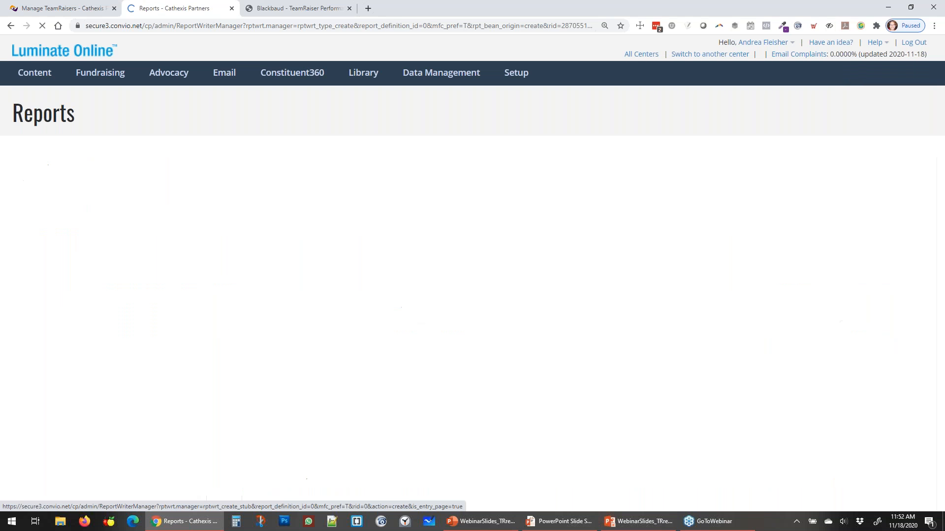
left_click(245, 256)
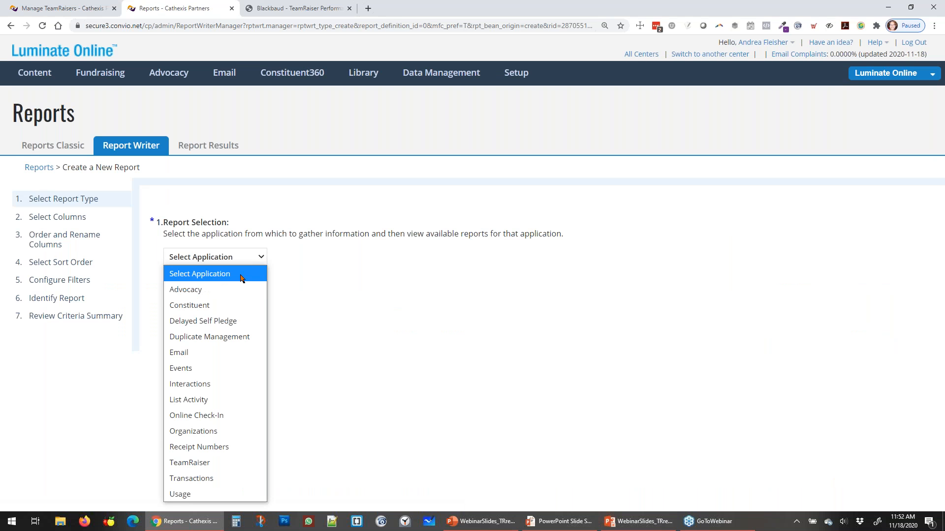
left_click(209, 463)
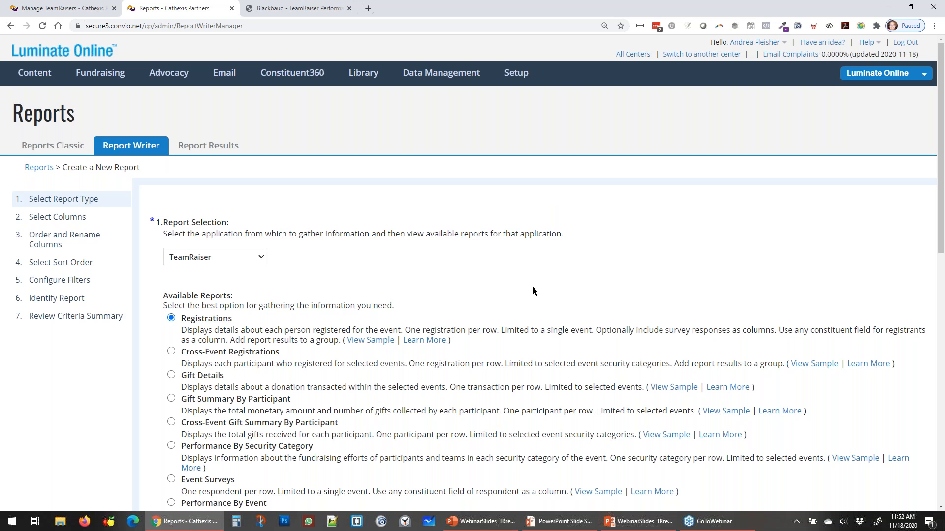
scroll(491, 316, "down", 1)
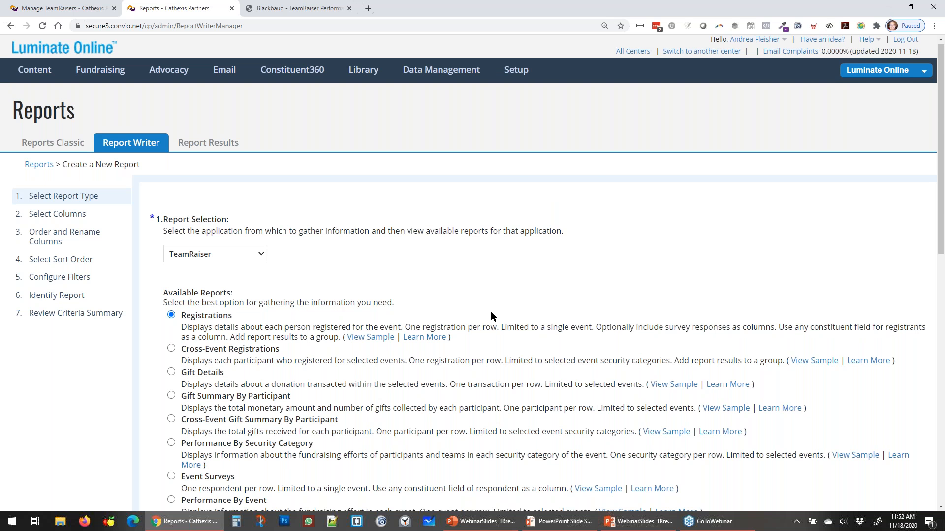
scroll(491, 316, "down", 4)
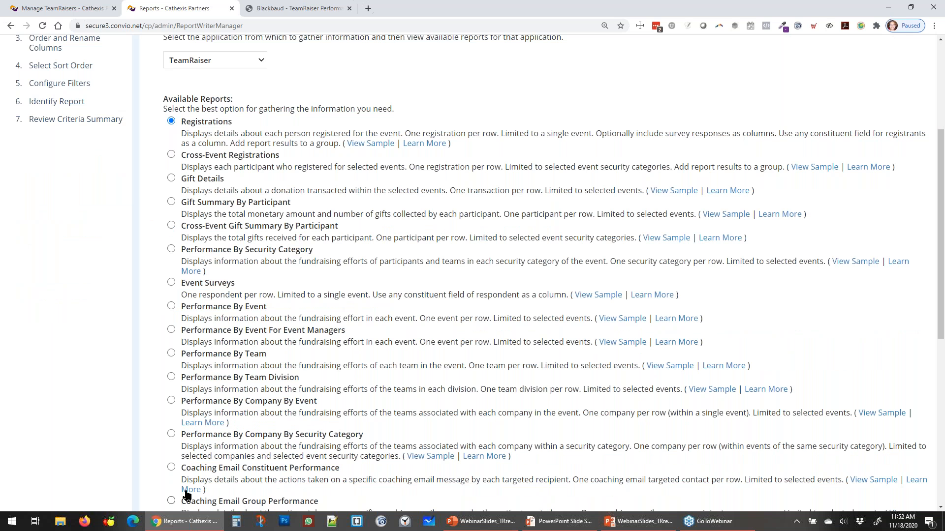
scroll(186, 494, "down", 8)
left_click(183, 488)
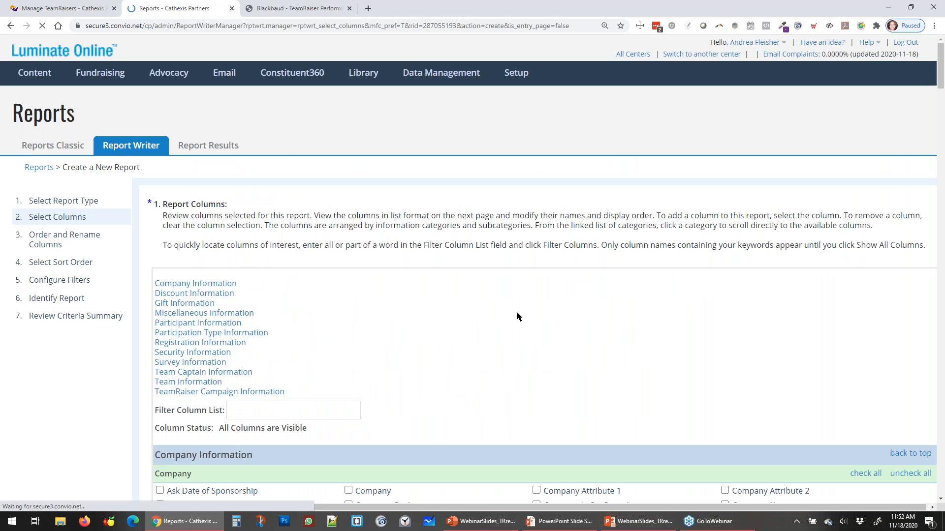
Step: Filter the column list by "question" and add the Survey Questions column to the report
left_click(306, 415)
type("question")
left_click(404, 416)
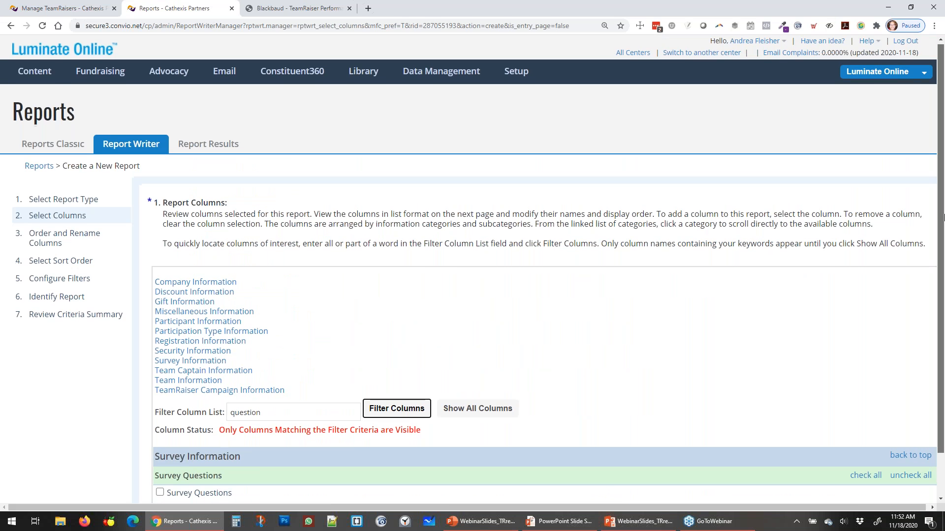
scroll(202, 450, "down", 1)
left_click(206, 447)
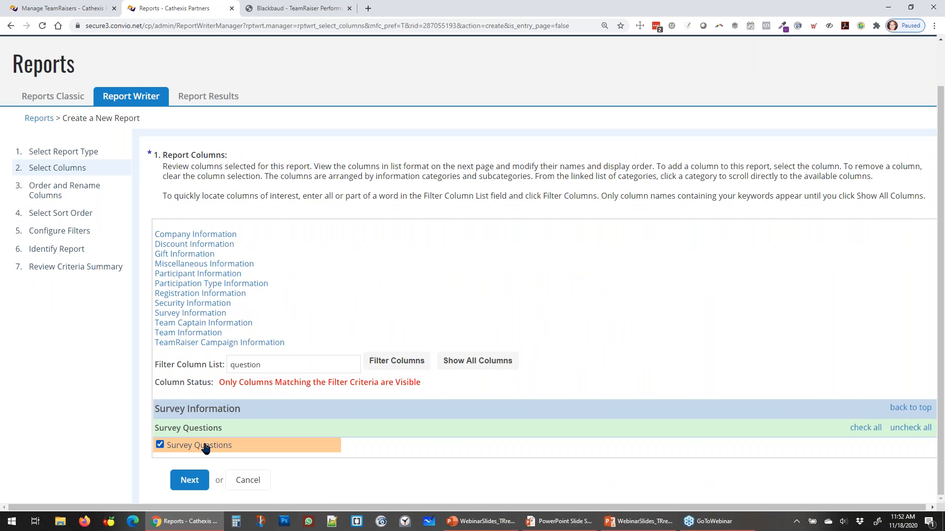
Step: Filter the column list by "additional" to find related columns
left_click(298, 367)
left_click_drag(299, 368, 157, 364)
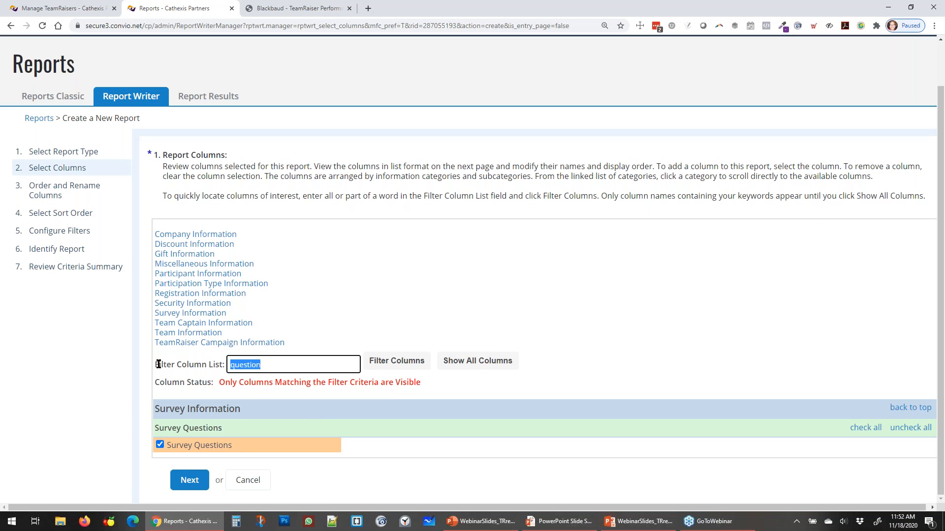
type("additional")
left_click(398, 368)
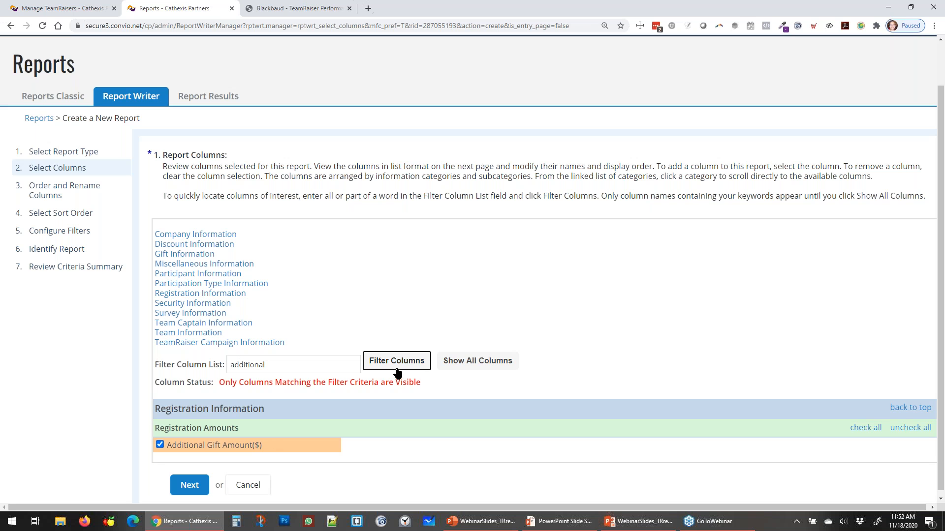
Step: Show all columns, look through the participant categories and continue to the report's column order
left_click(477, 368)
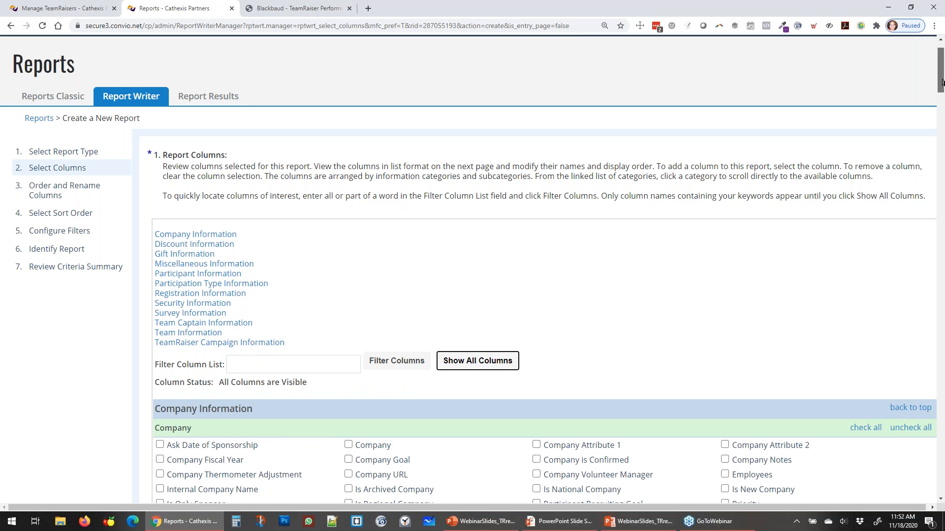
scroll(941, 98, "down", 3)
left_click_drag(940, 112, 941, 251)
scroll(943, 253, "down", 3)
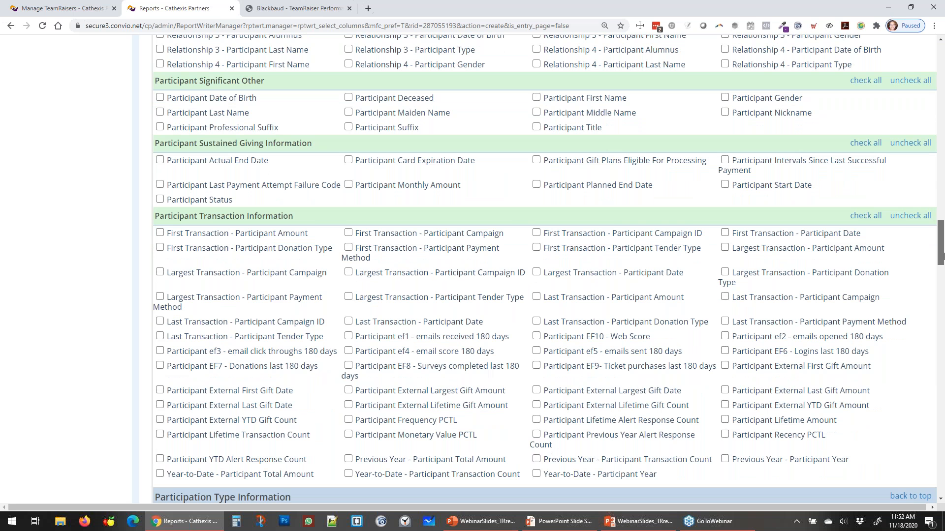
left_click_drag(943, 255, 942, 489)
left_click(182, 481)
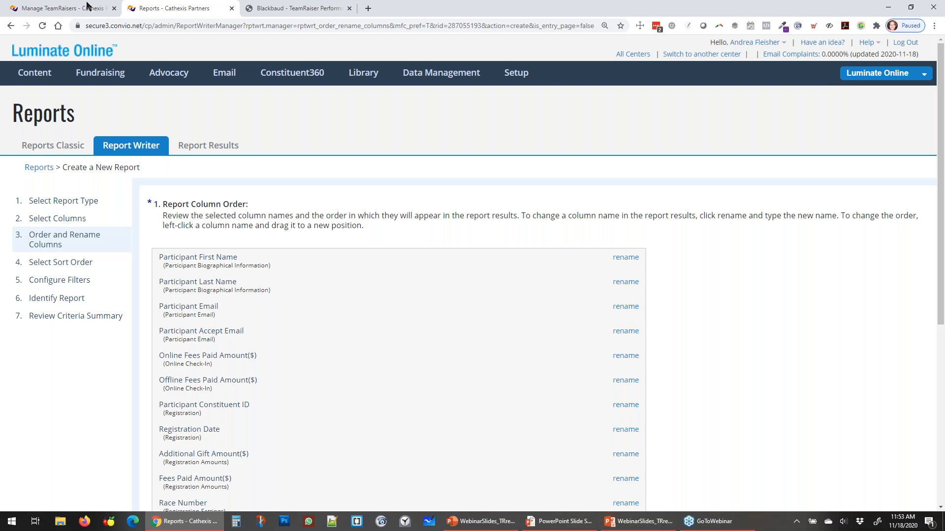
Step: Switch to Reports Classic and read the TeamRaiser report descriptions, especially the additional questions included in the Participant Registration Report
left_click(53, 147)
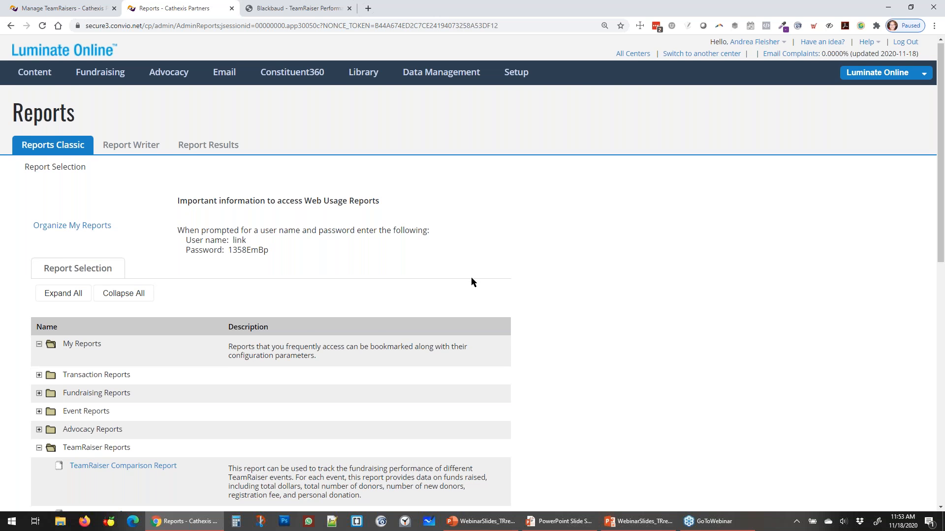
scroll(466, 281, "down", 3)
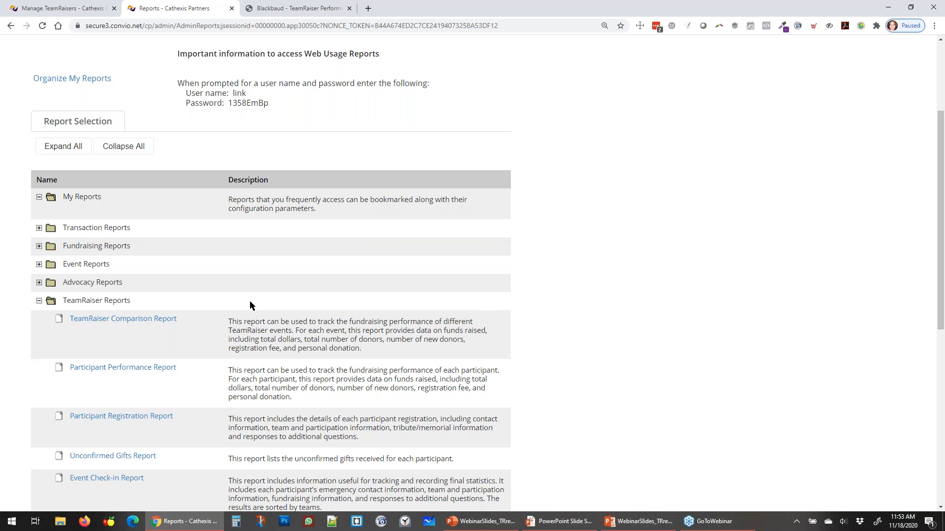
scroll(390, 427, "up", 3)
scroll(344, 350, "down", 4)
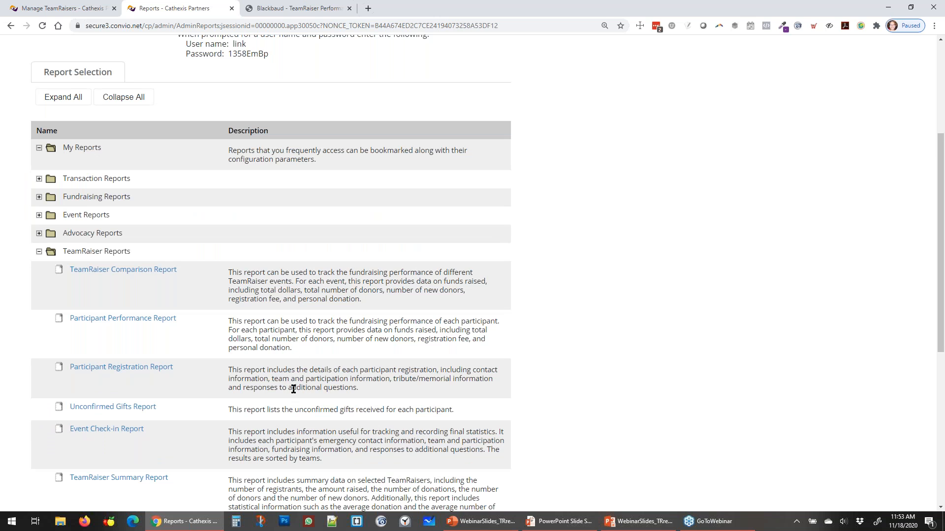
left_click_drag(288, 388, 356, 388)
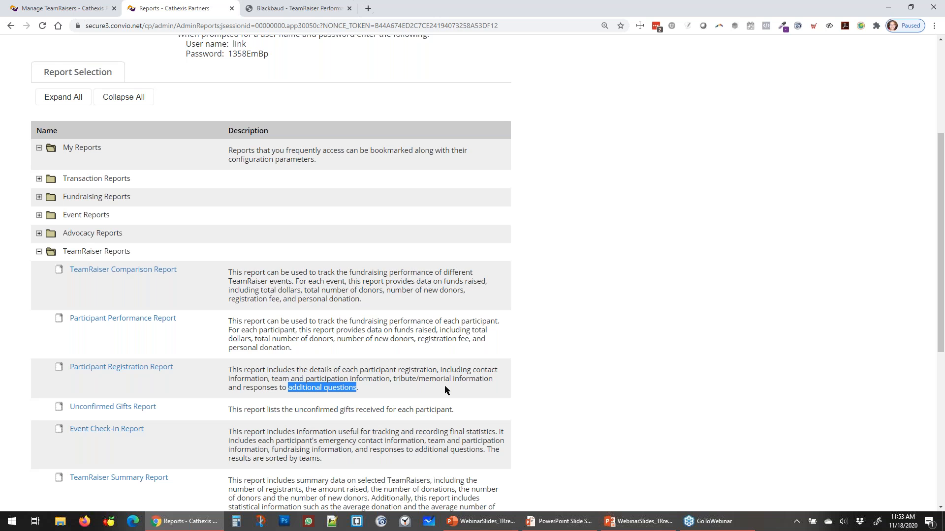
left_click(607, 264)
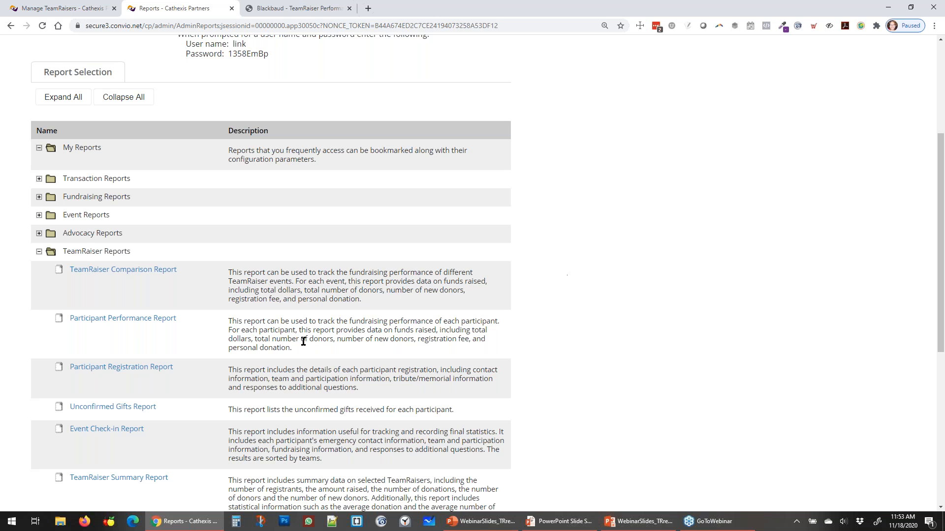
Step: Open the Participant Registration Report's options and choose a custom date range for registrations that occurred
left_click(131, 367)
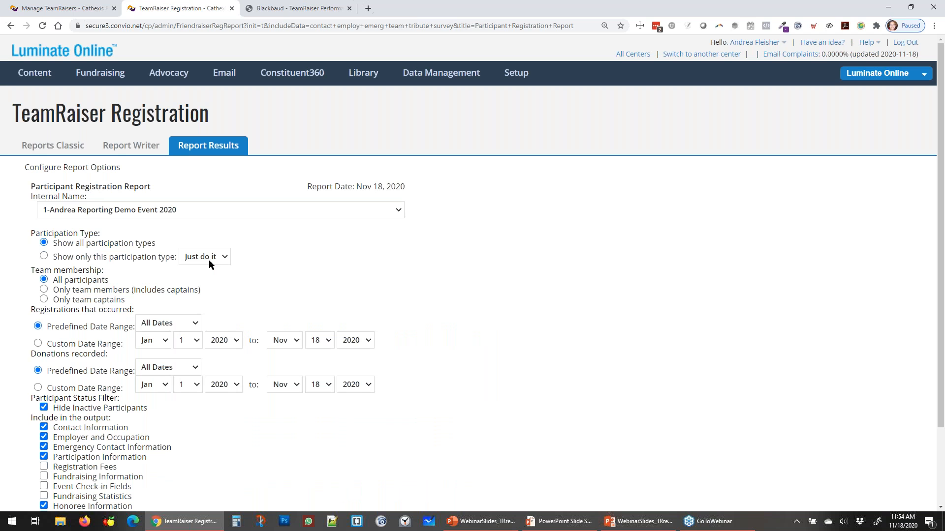
scroll(328, 273, "down", 1)
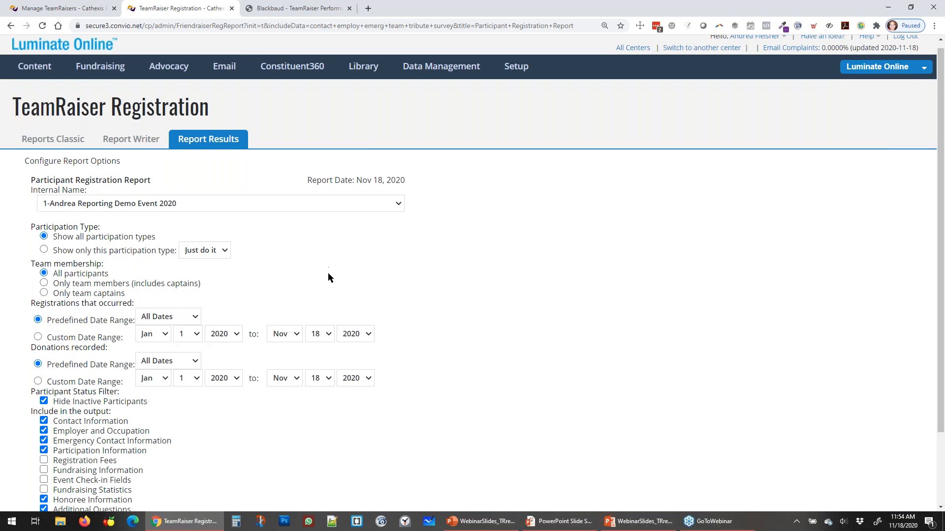
left_click(60, 296)
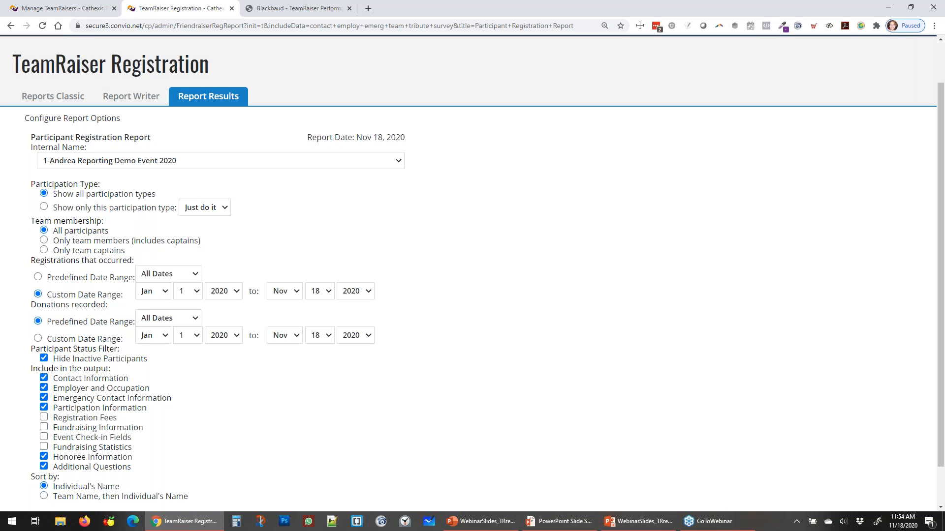
mouse_move(30, 261)
left_mouse_down()
mouse_move(110, 262)
mouse_move(32, 259)
left_mouse_up()
left_click(117, 262)
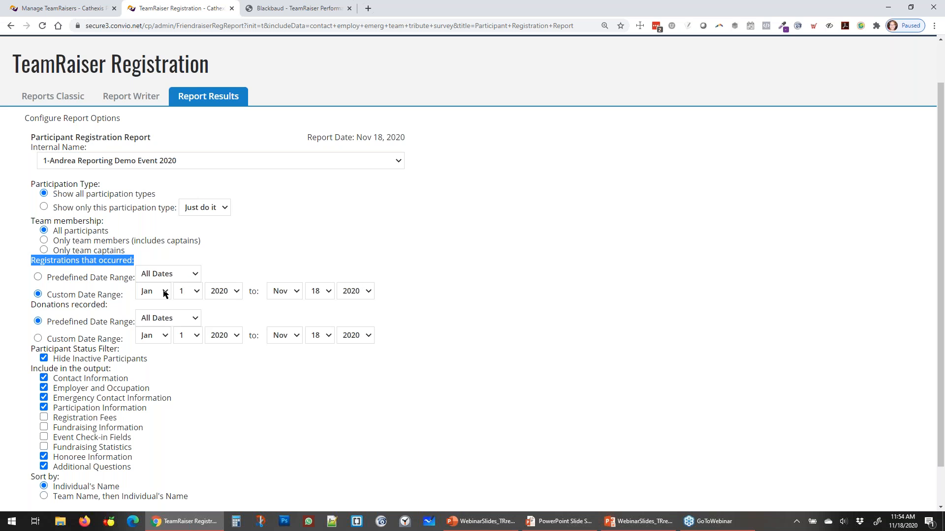
Step: Choose a custom date range for donations recorded in the registration report's options
left_click(99, 306)
left_click_drag(112, 309, 33, 305)
left_click(82, 306)
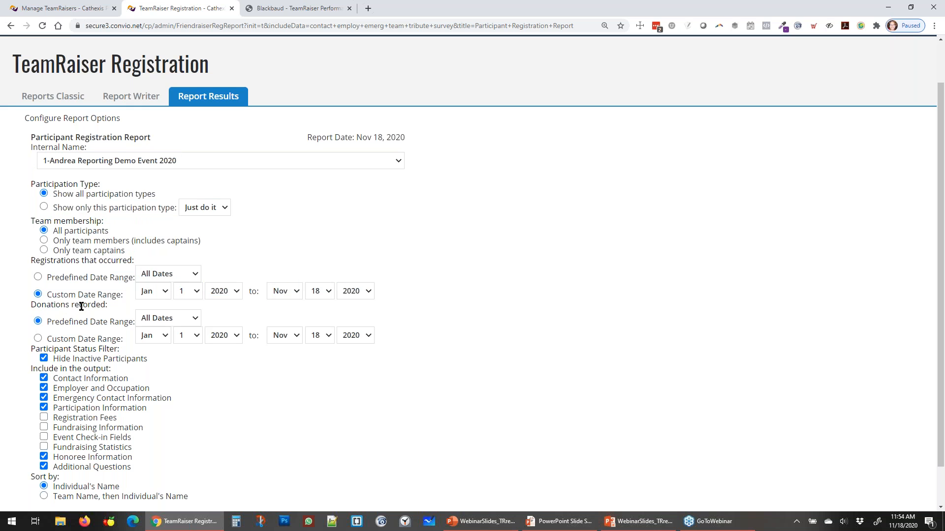
left_click(80, 340)
Step: Return to Report Writer, edit Test Team Gift Report's filters and browse the categories available for a new filter
left_click(133, 101)
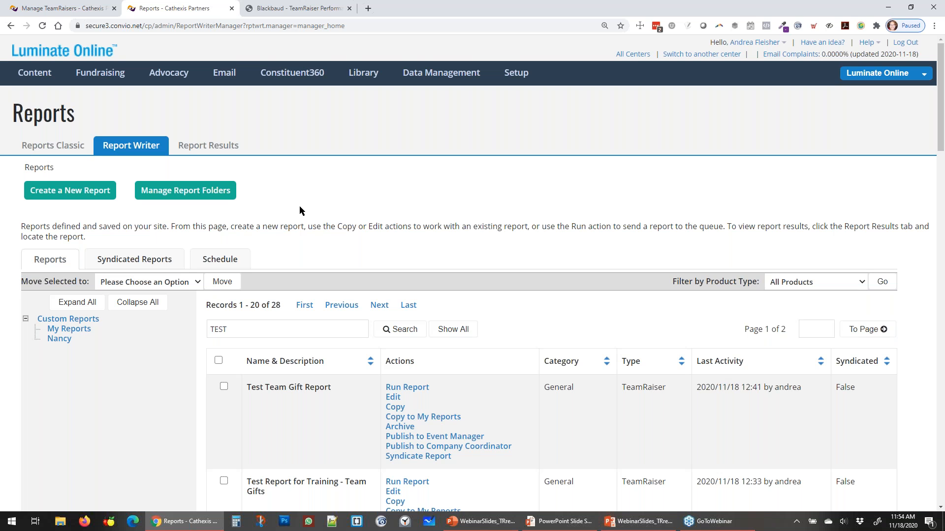
left_click(392, 399)
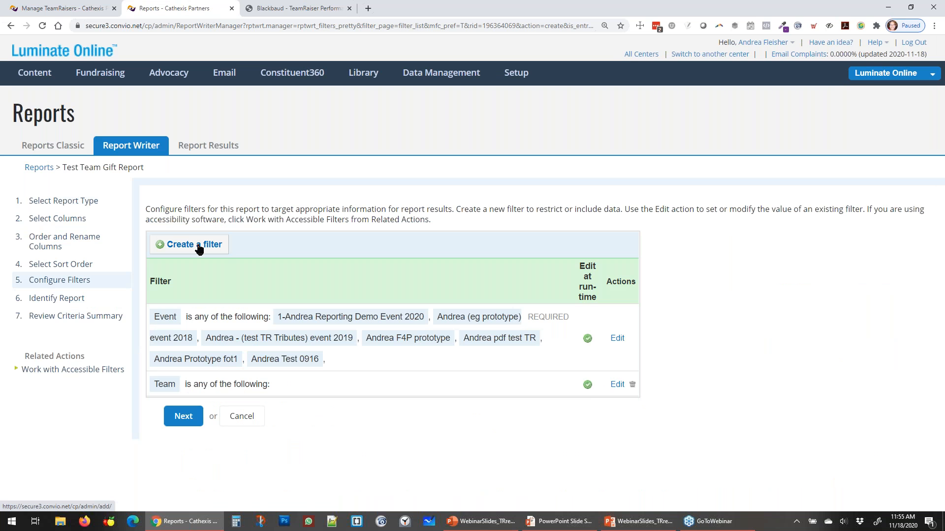
left_click(189, 244)
left_click(318, 269)
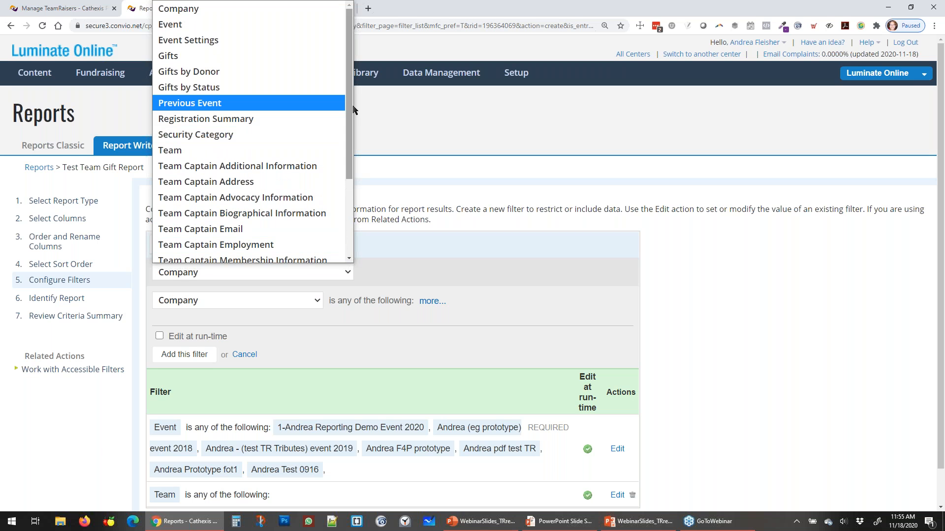
left_click_drag(349, 112, 354, 224)
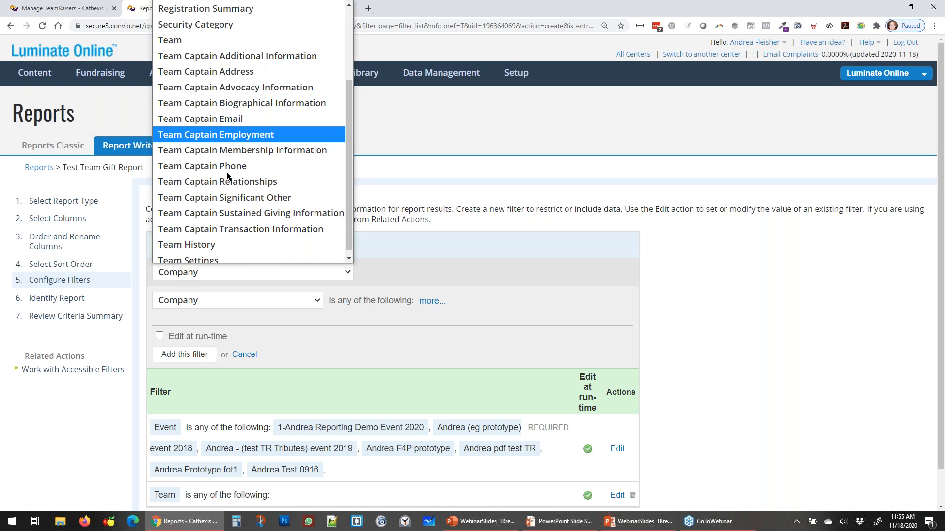
left_click(435, 306)
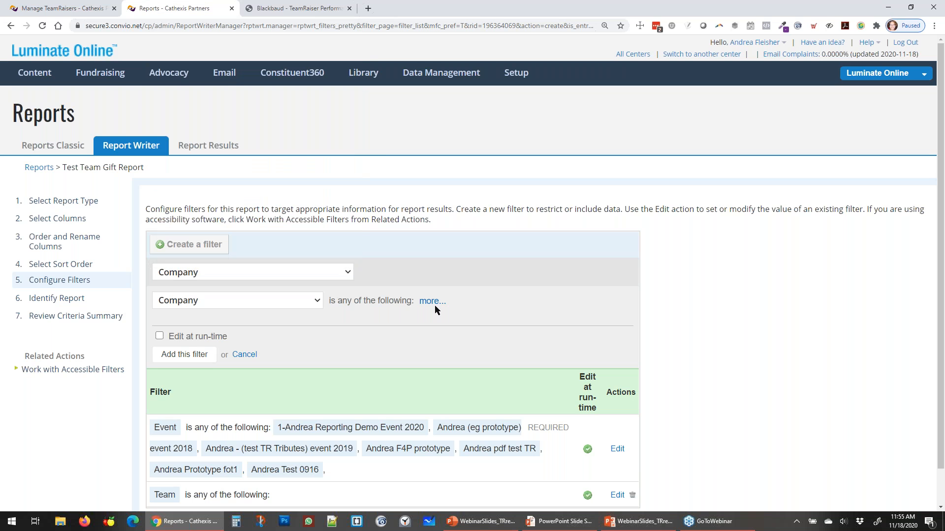